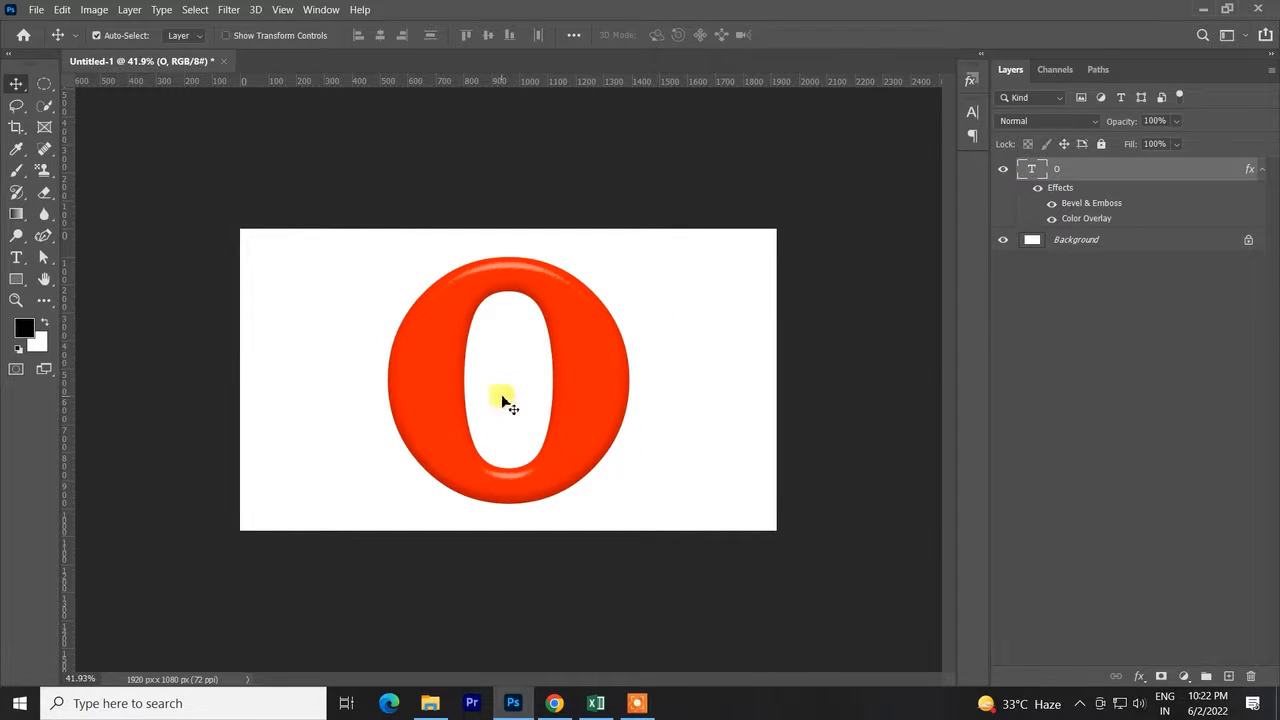
Delete all layer effects from the O text layer and move the letter toward the left side of the canvas
left_click(1037, 188)
left_click(1037, 189)
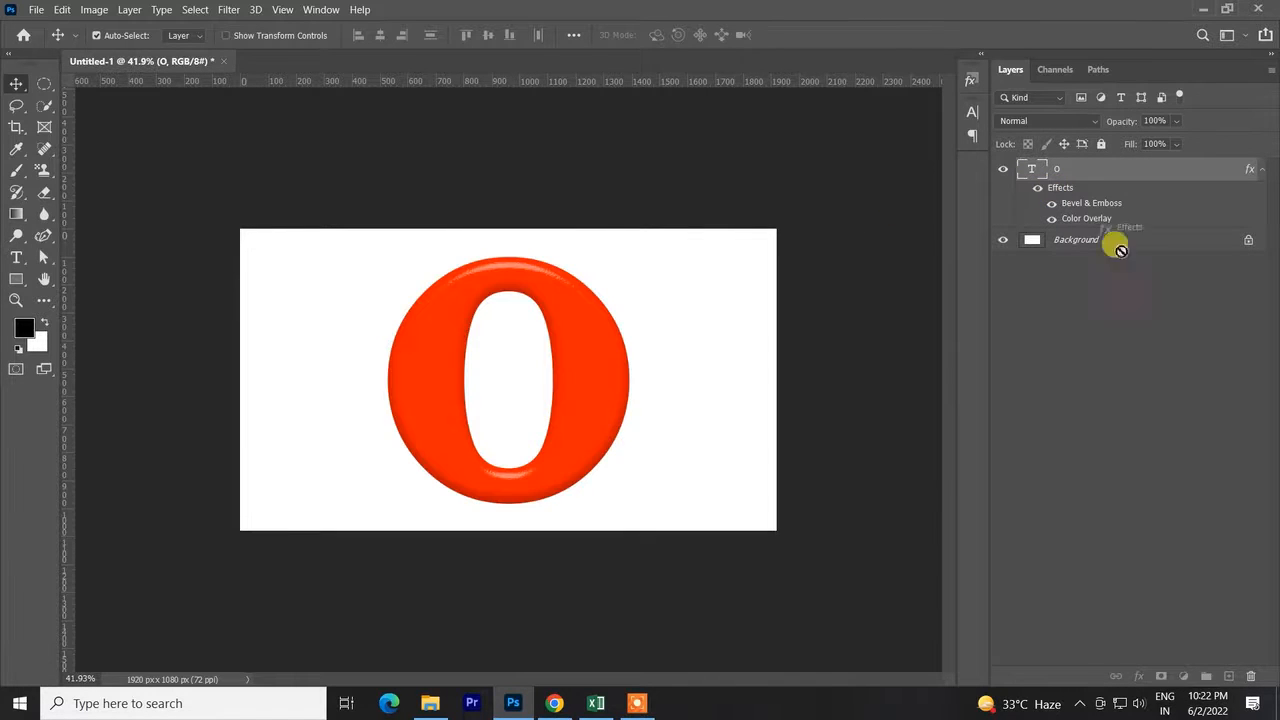
left_click_drag(1254, 693, 1250, 676)
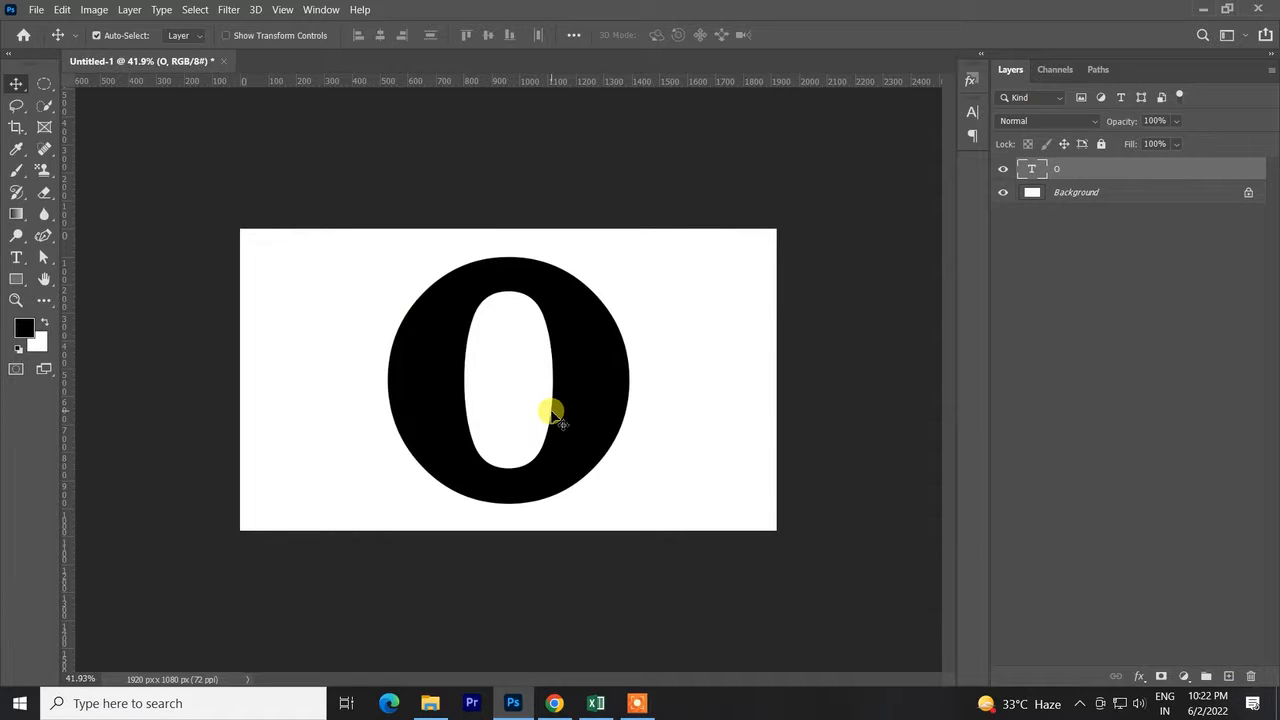
left_click_drag(580, 406, 510, 408)
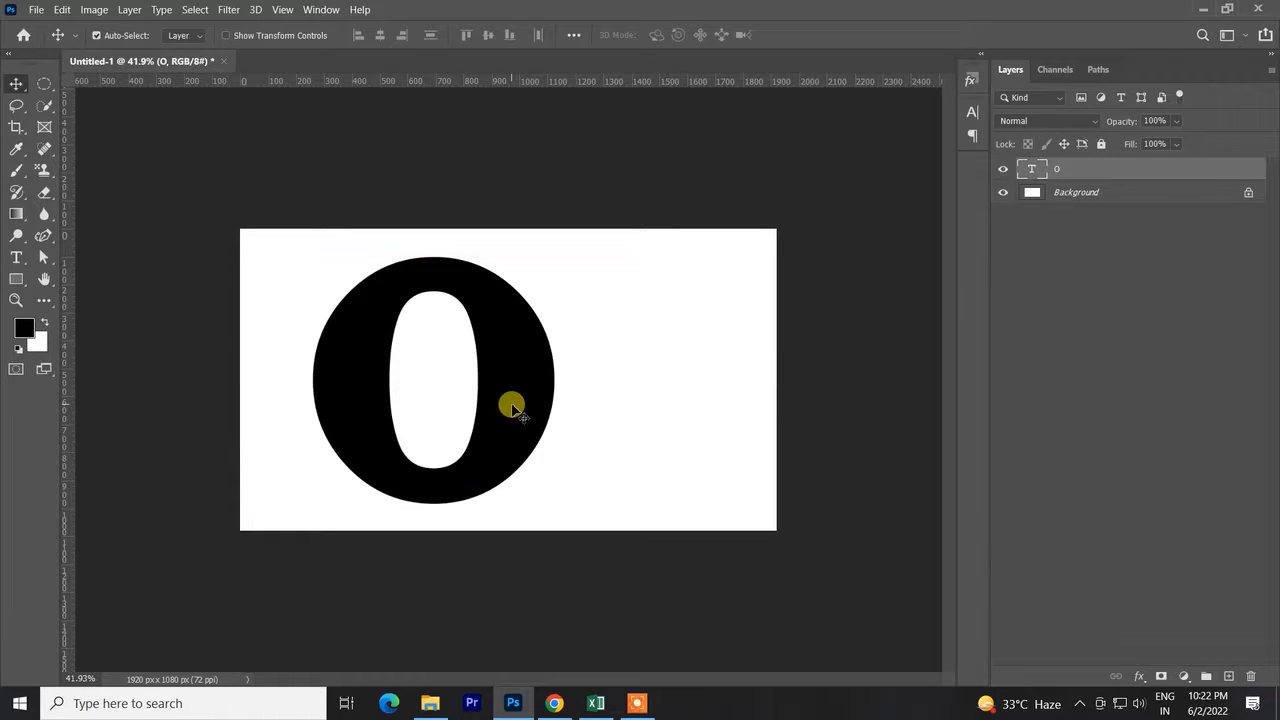
Add a Color Overlay to the O text layer and pick the bright blue 00aeff as a starting colour
double_click(1218, 162)
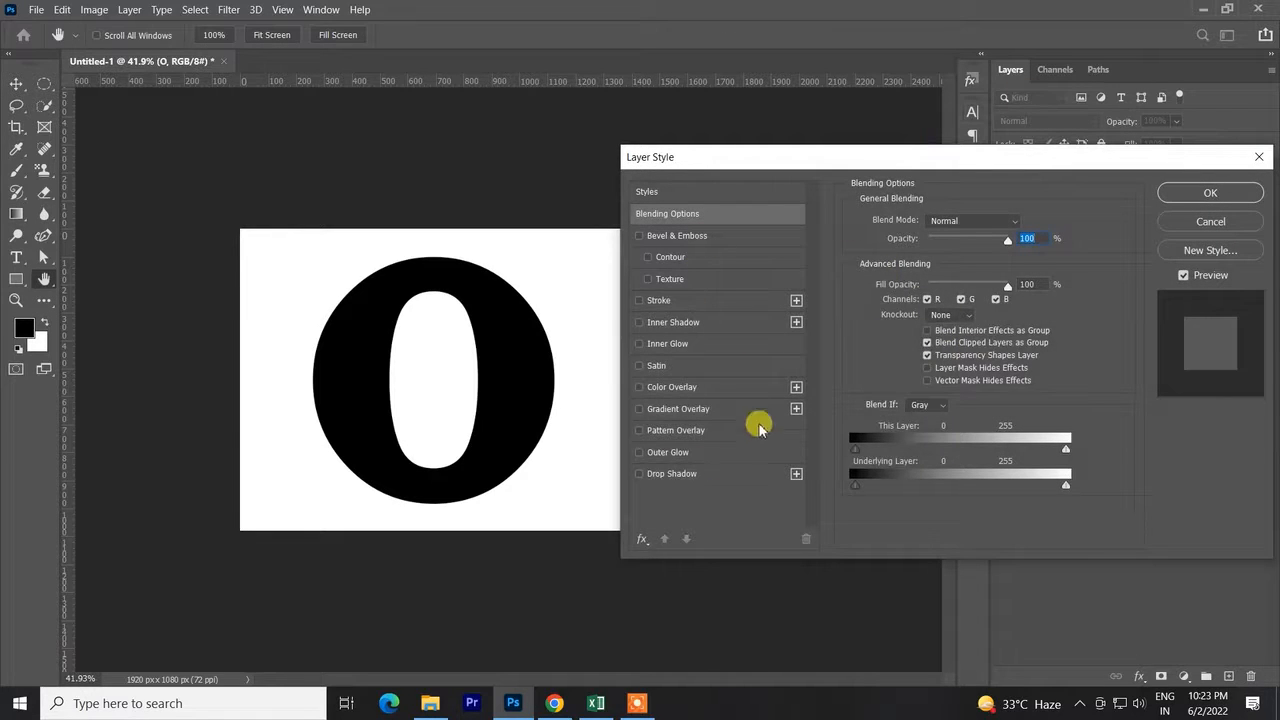
left_click(686, 394)
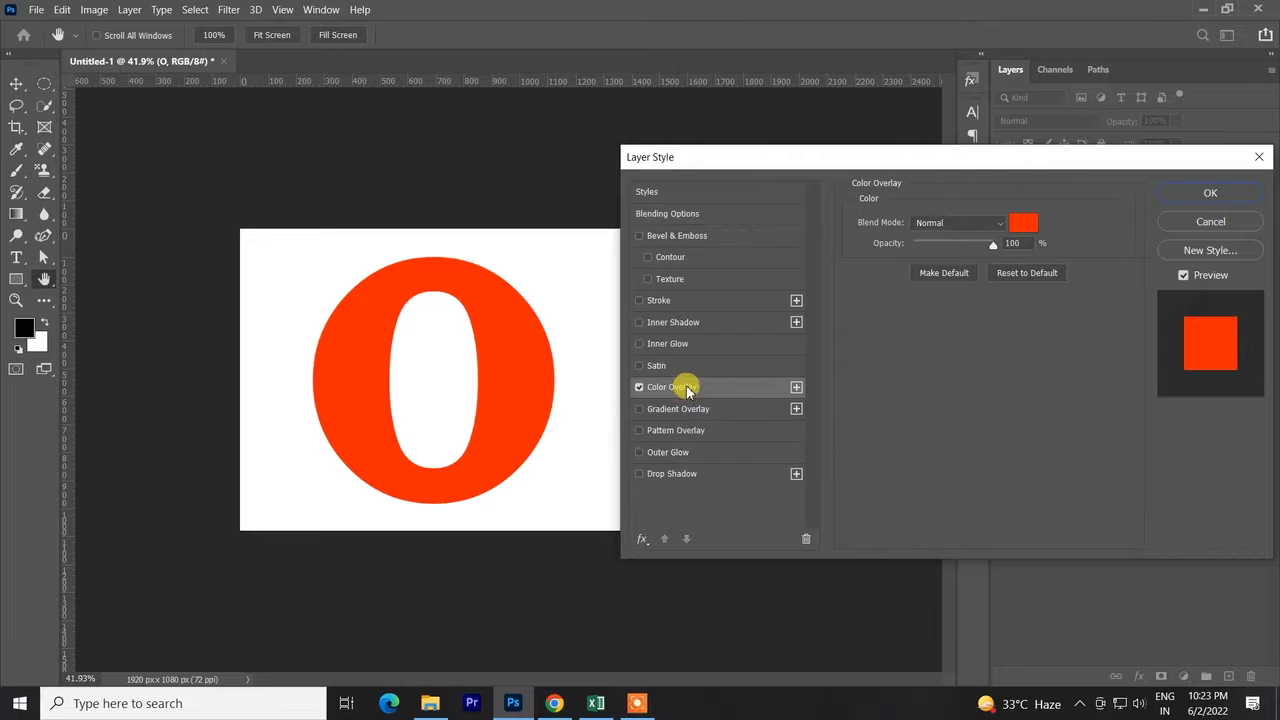
left_click(1041, 232)
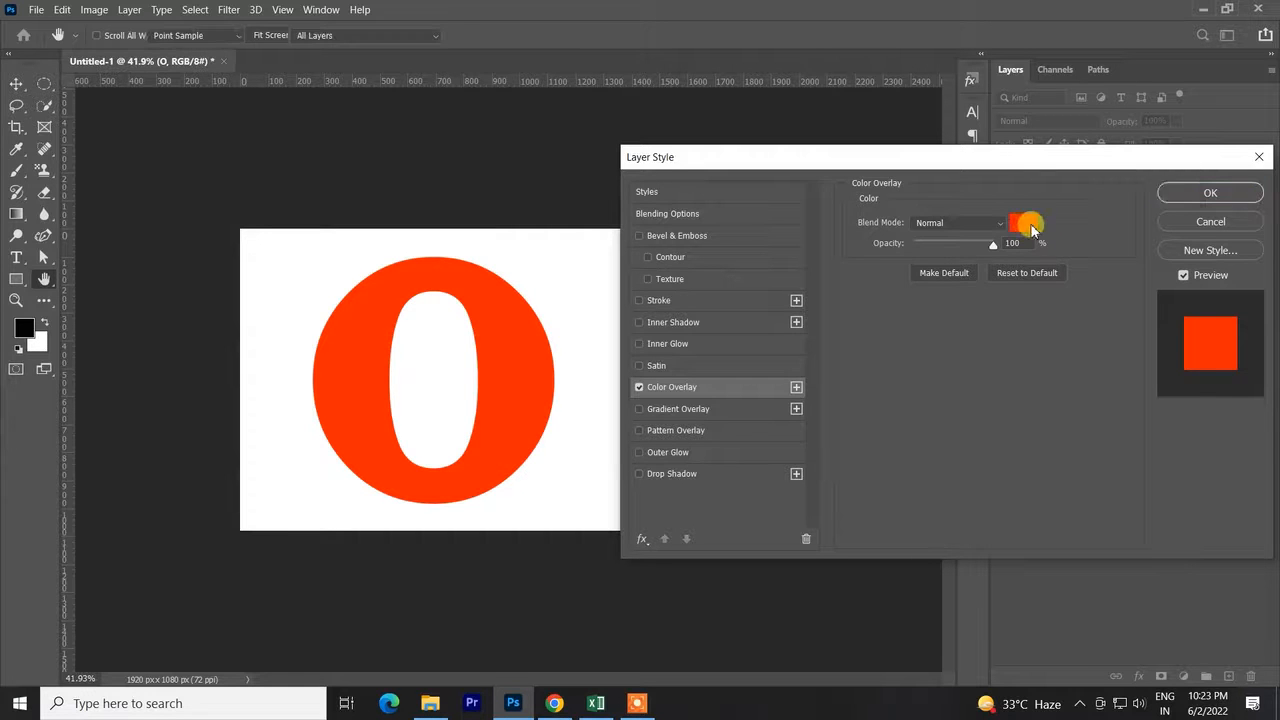
left_click(994, 286)
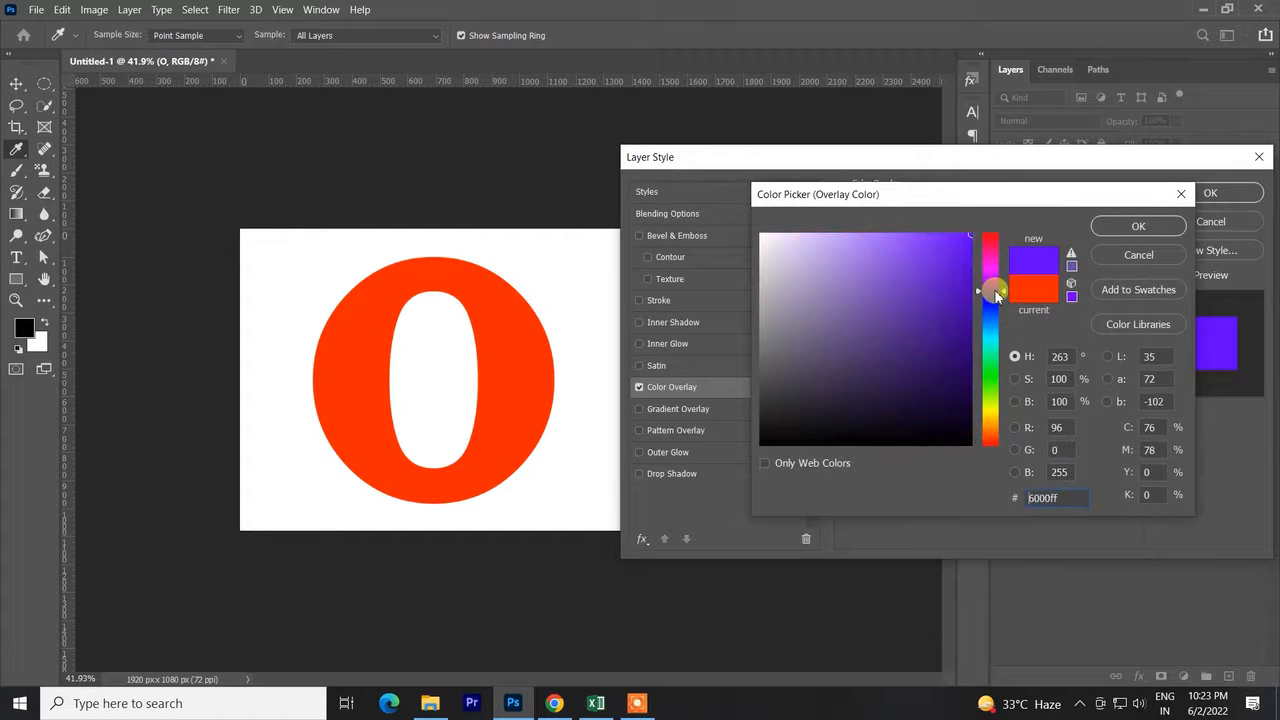
left_click(995, 333)
left_click(994, 305)
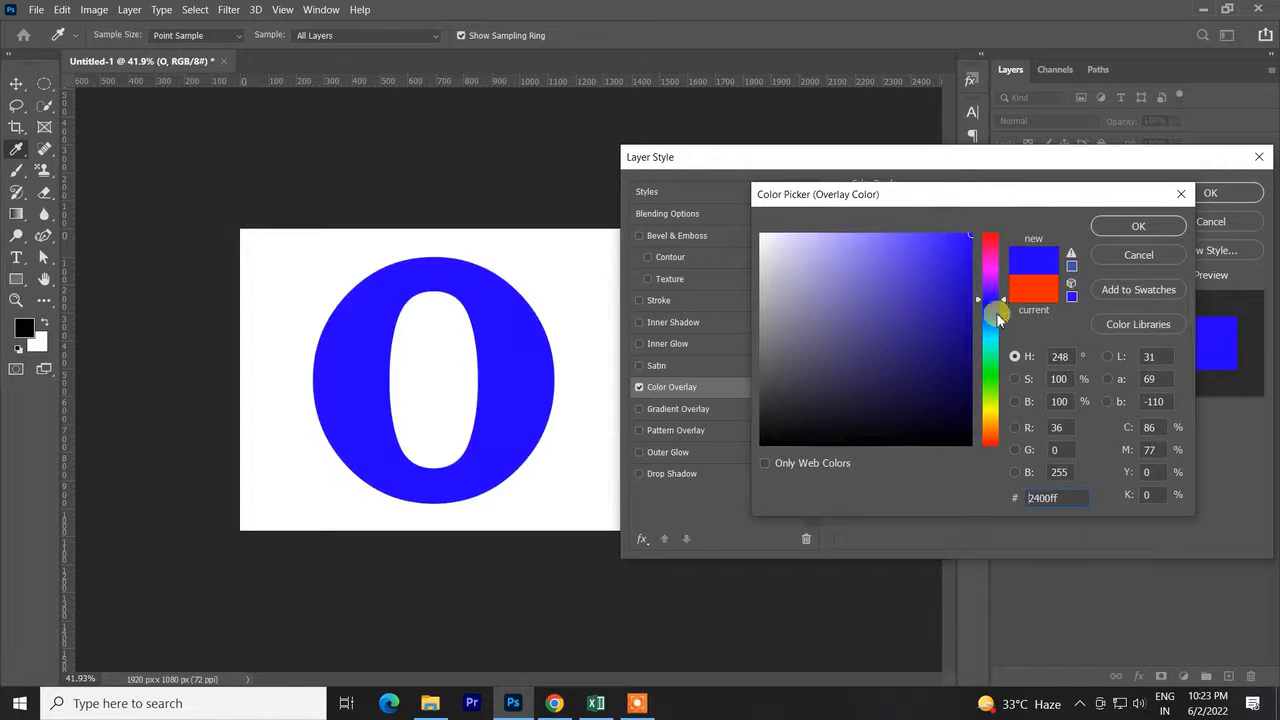
left_click(994, 350)
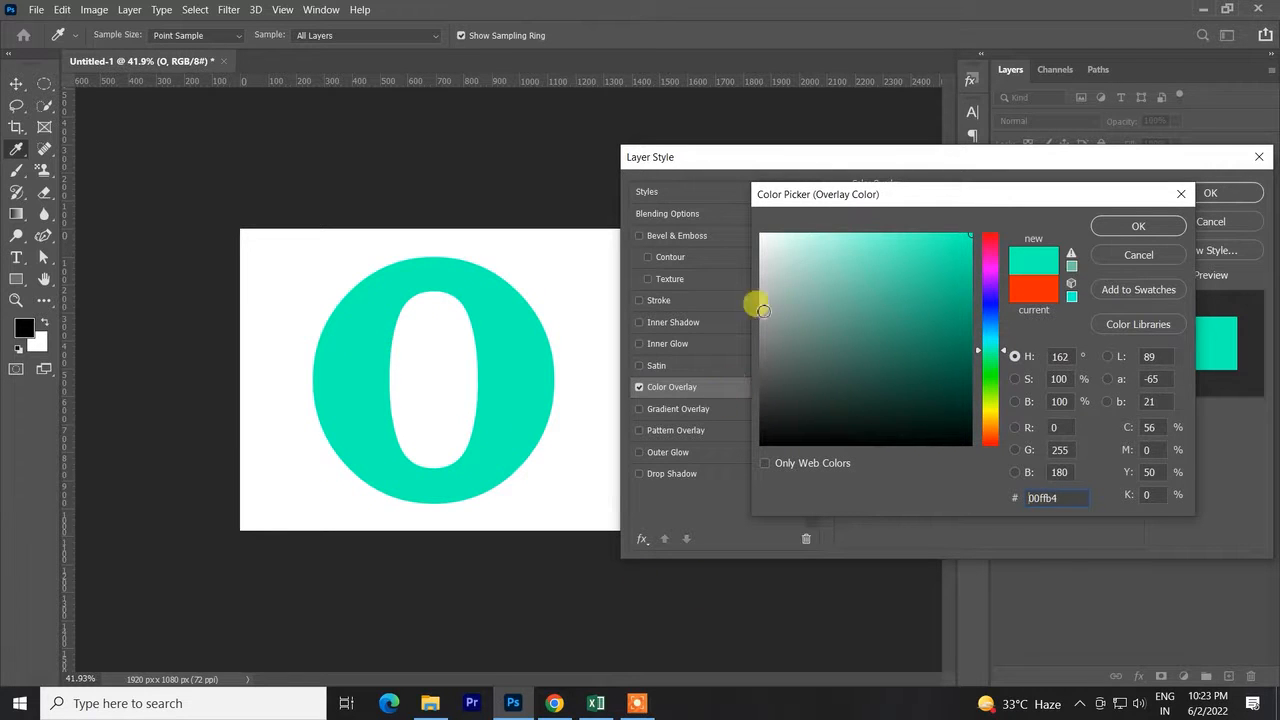
left_click(994, 328)
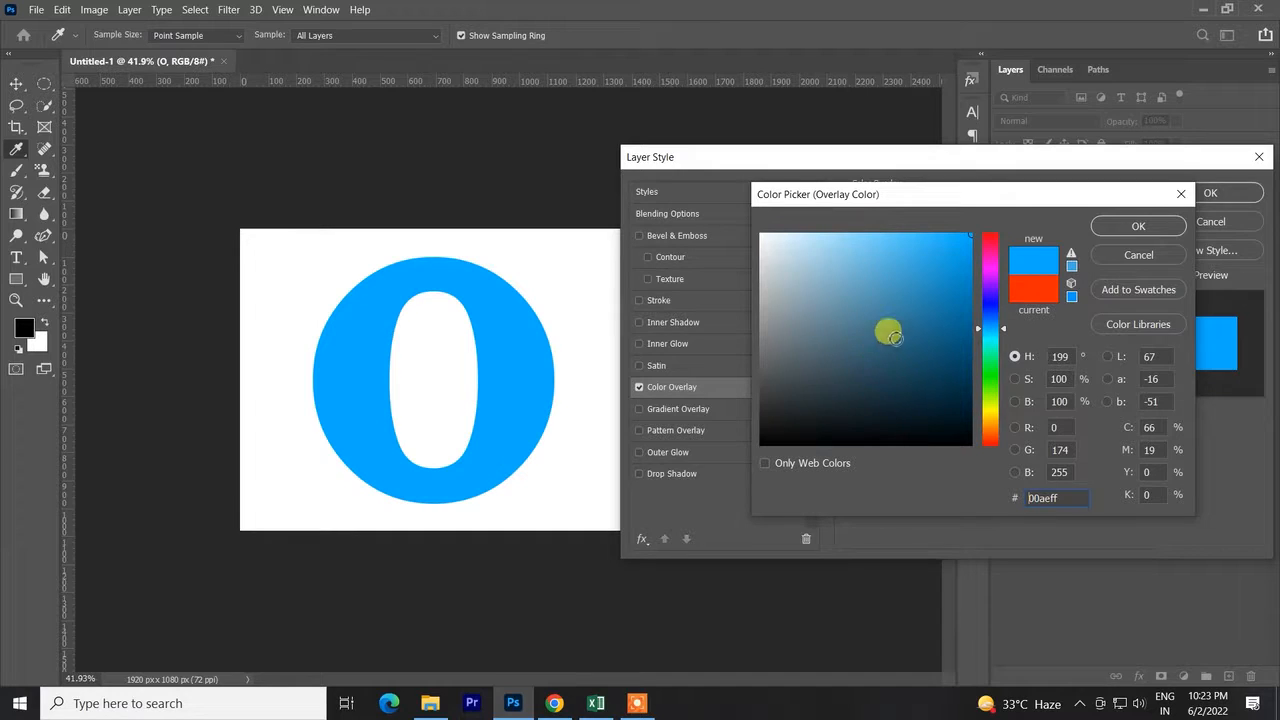
Set the overlay colour to hex 05a4ff and accept it
left_click_drag(1051, 495, 1040, 503)
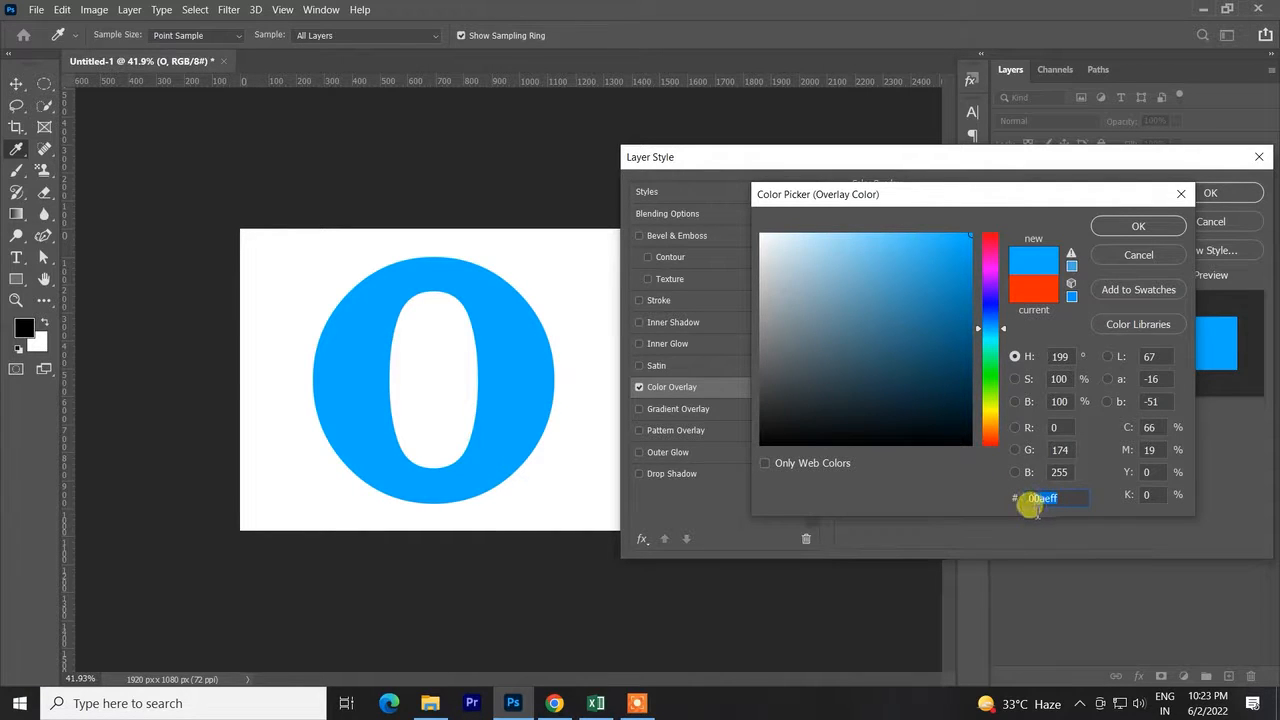
type("05")
left_click(1036, 513)
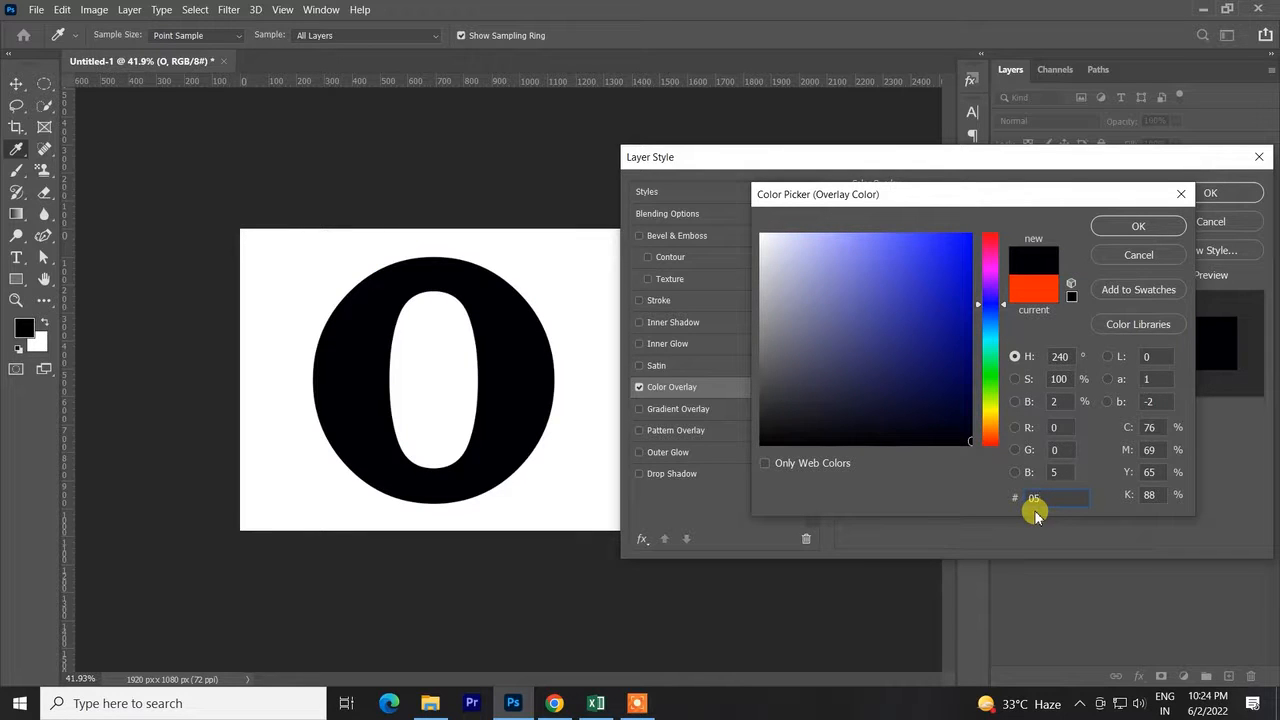
type("a")
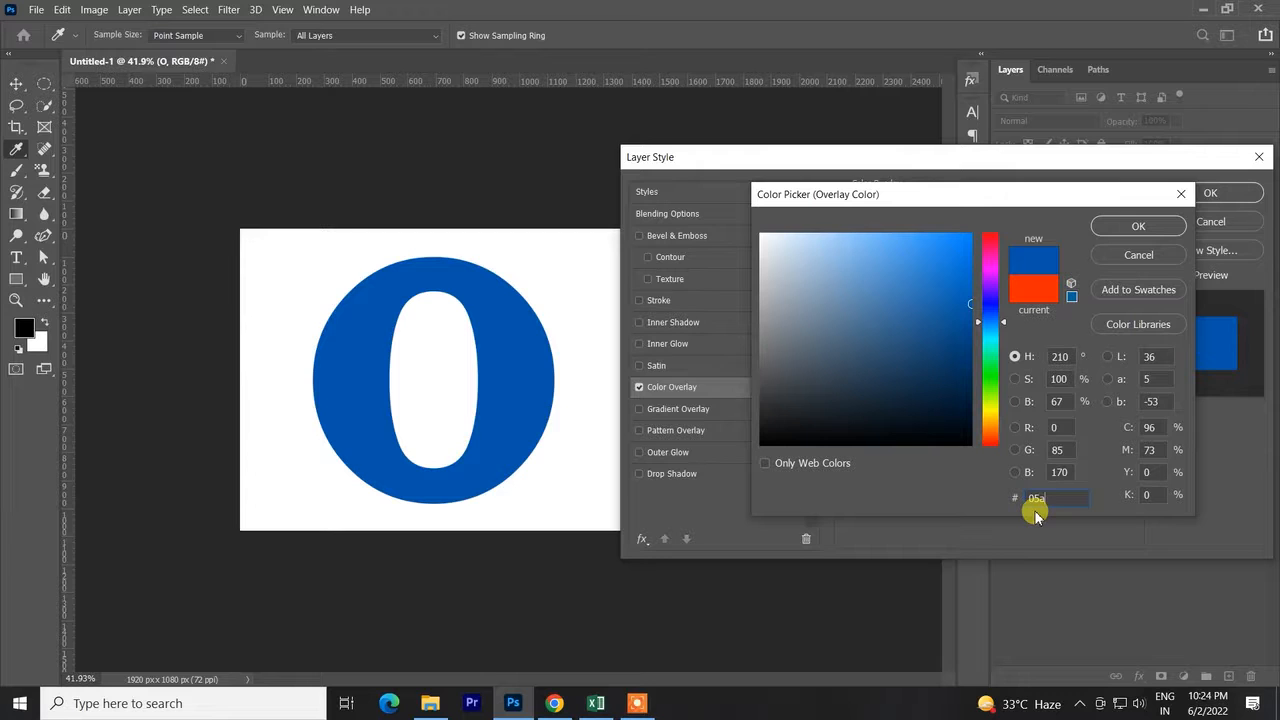
type("4")
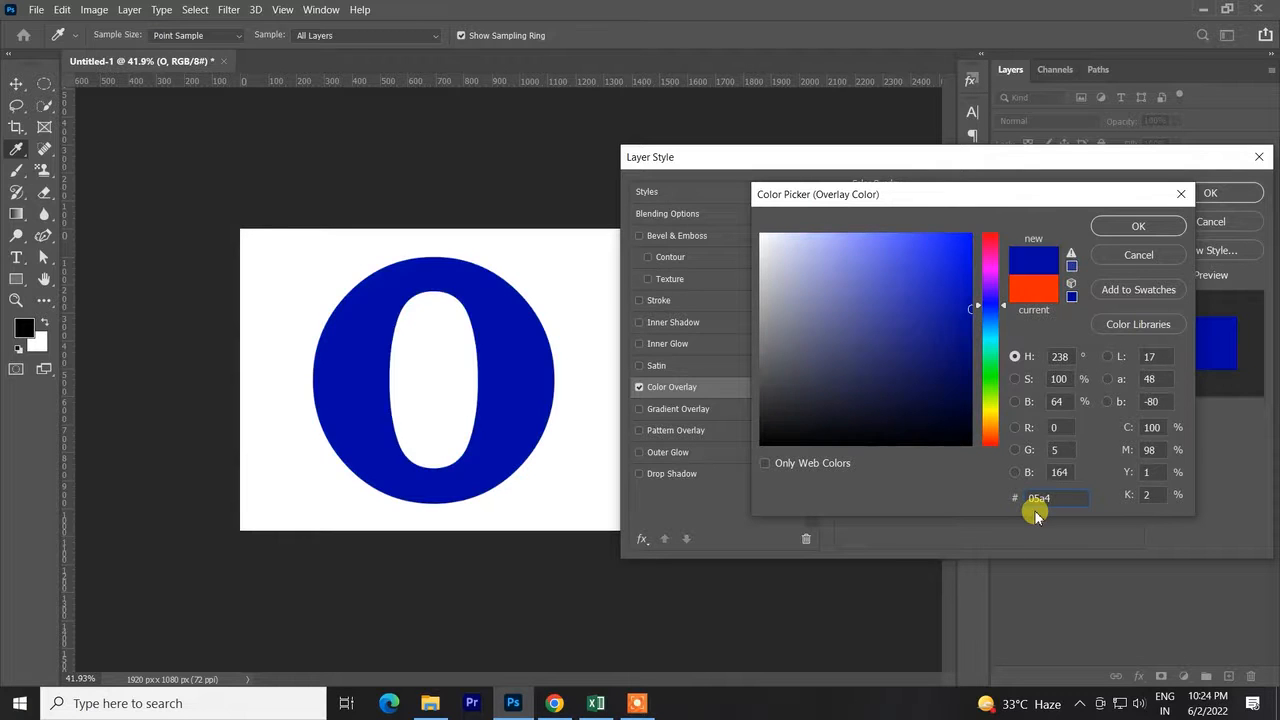
type("ff")
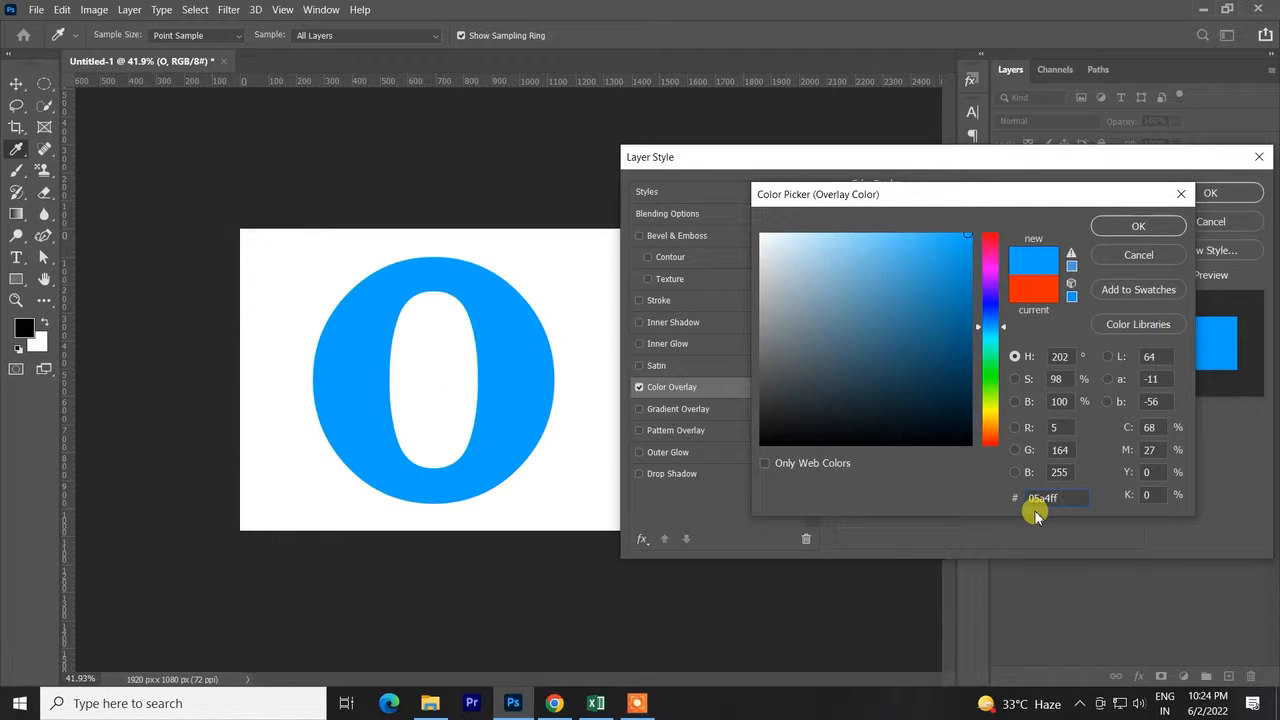
left_click(1120, 230)
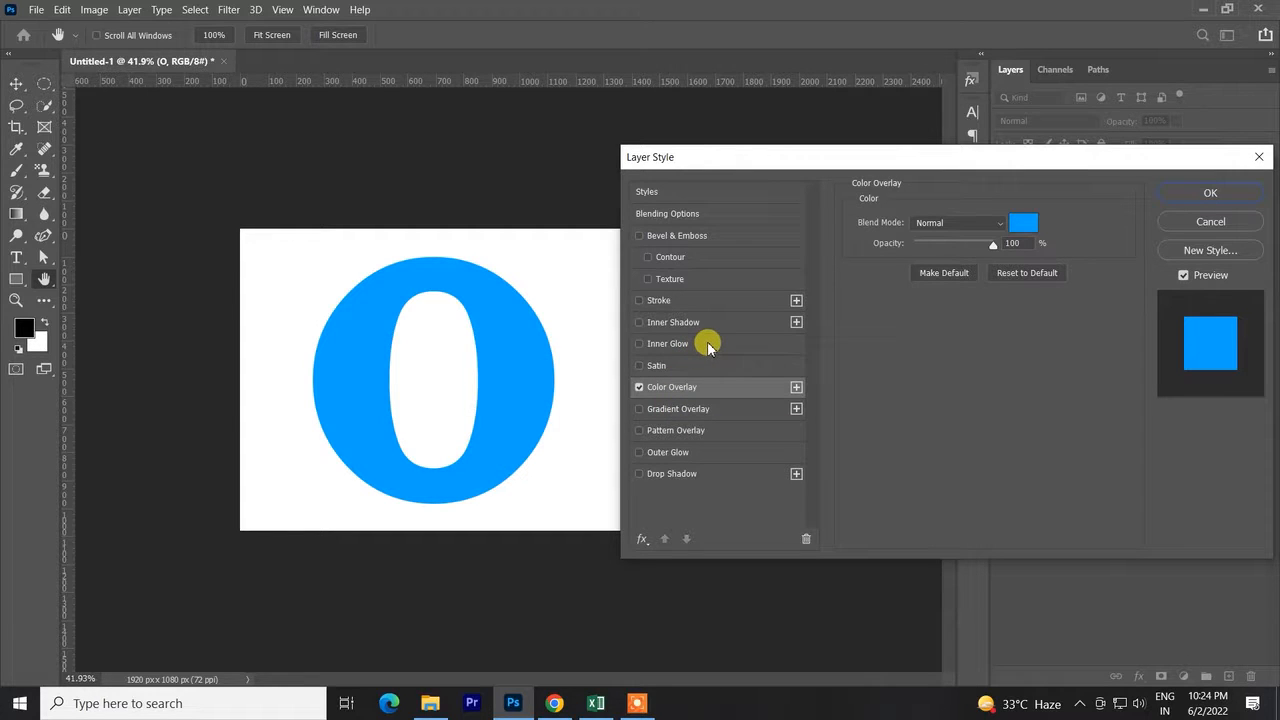
Enable Bevel & Emboss for the letter O and reset its settings to the defaults
left_click(660, 240)
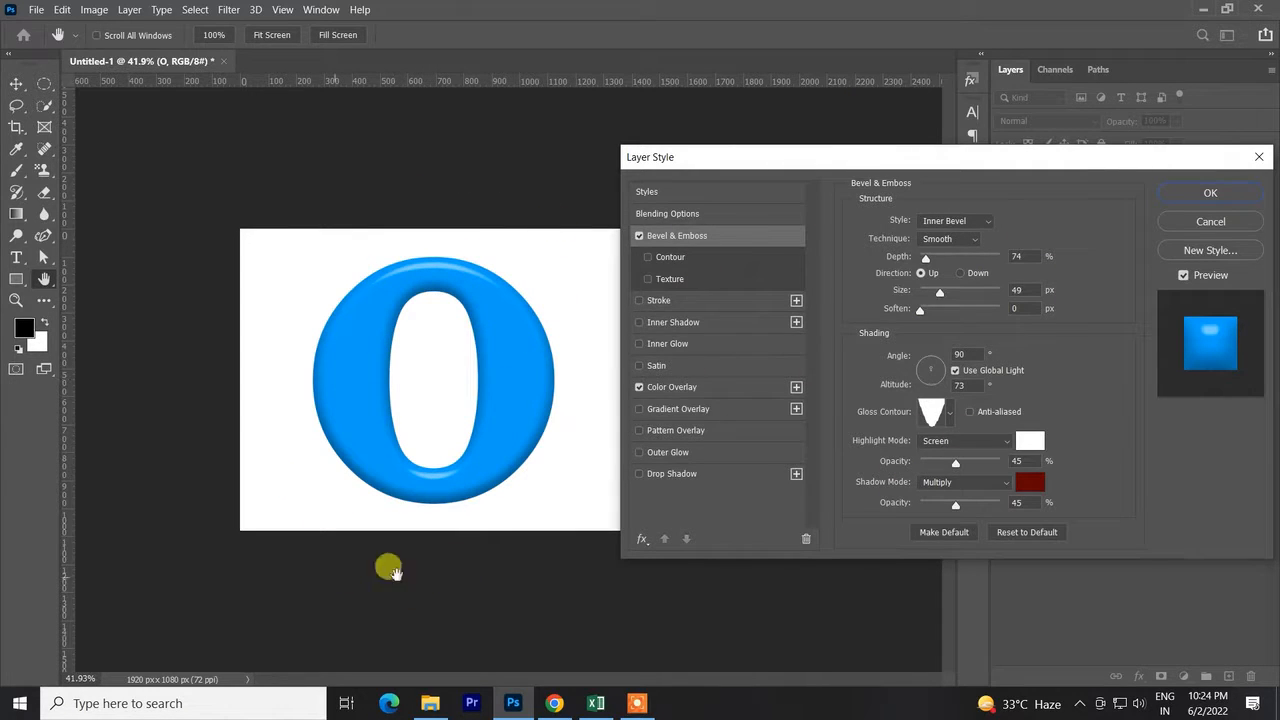
left_click(1041, 533)
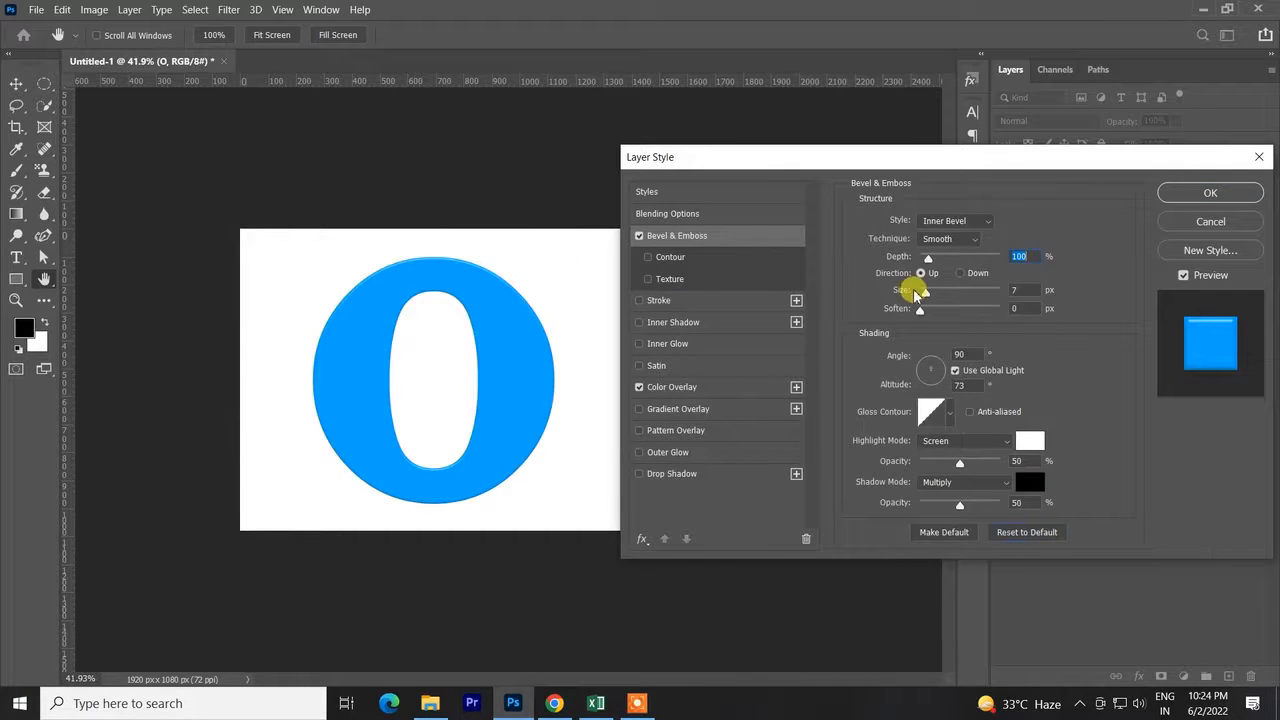
left_click(961, 221)
left_click(961, 221)
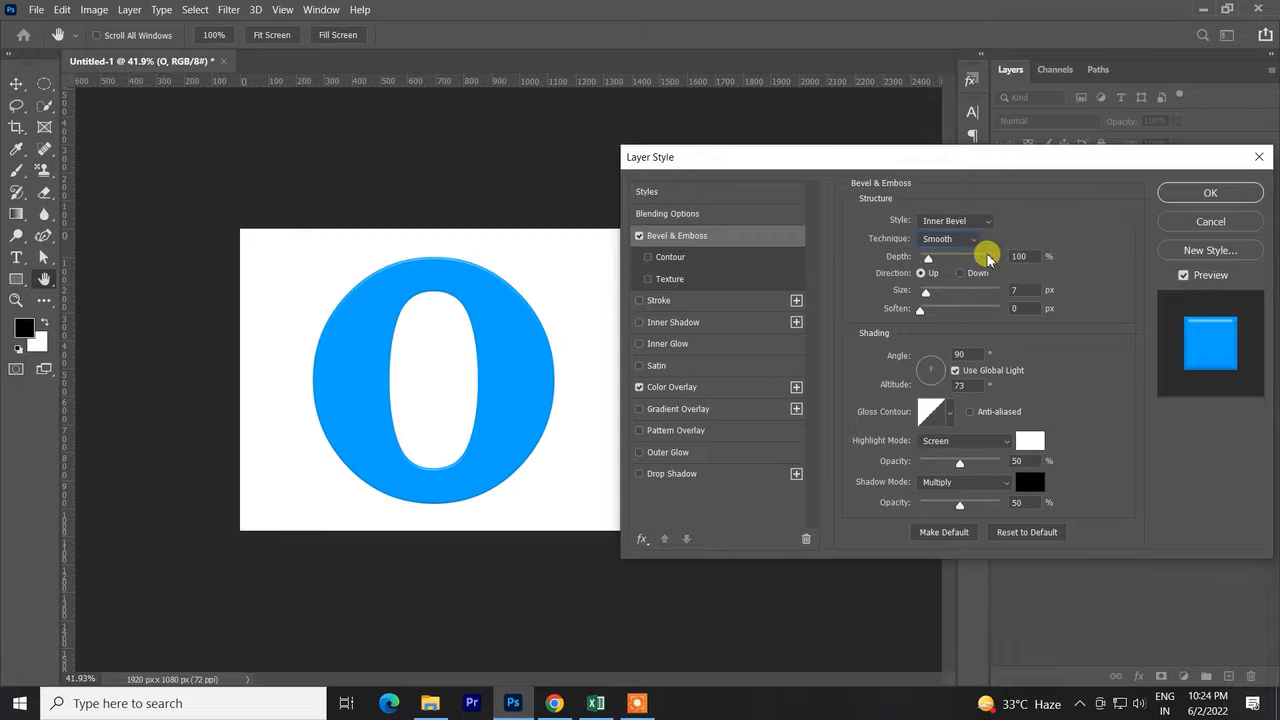
Set the bevel's depth to 70% and its size to 38 px
left_click(1028, 256)
type("70")
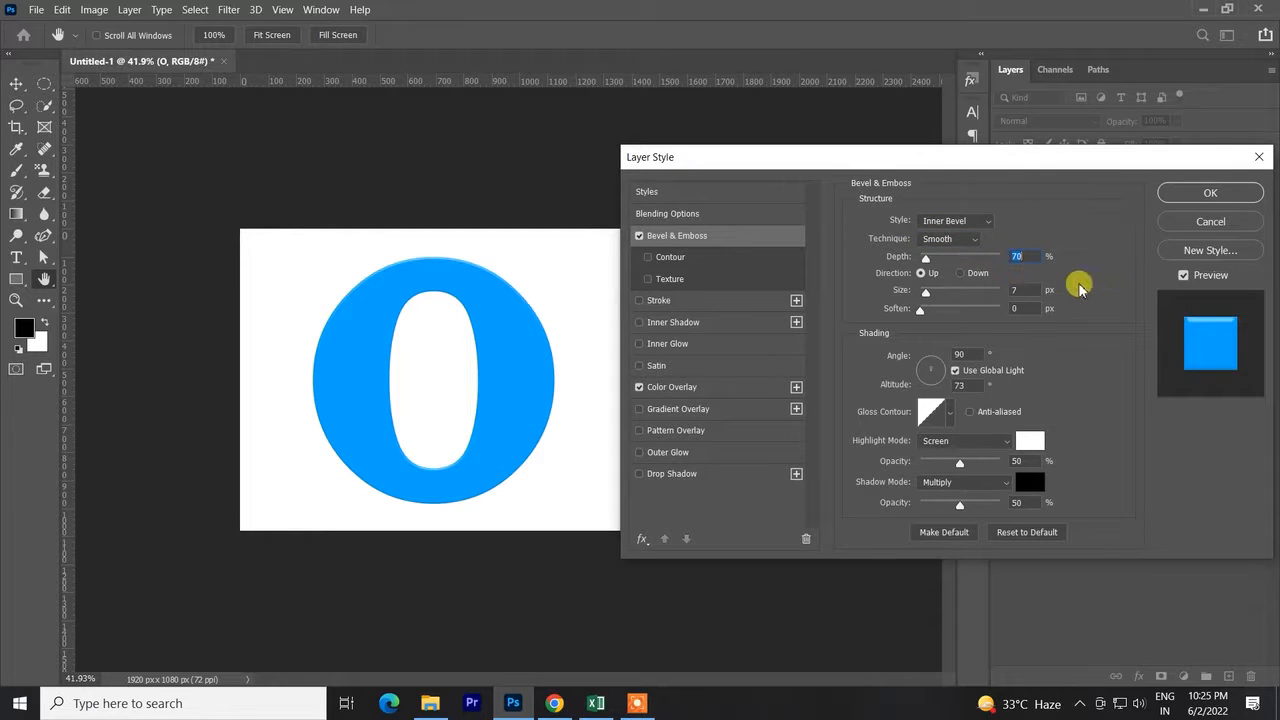
left_click_drag(929, 295, 936, 291)
left_click(1007, 293)
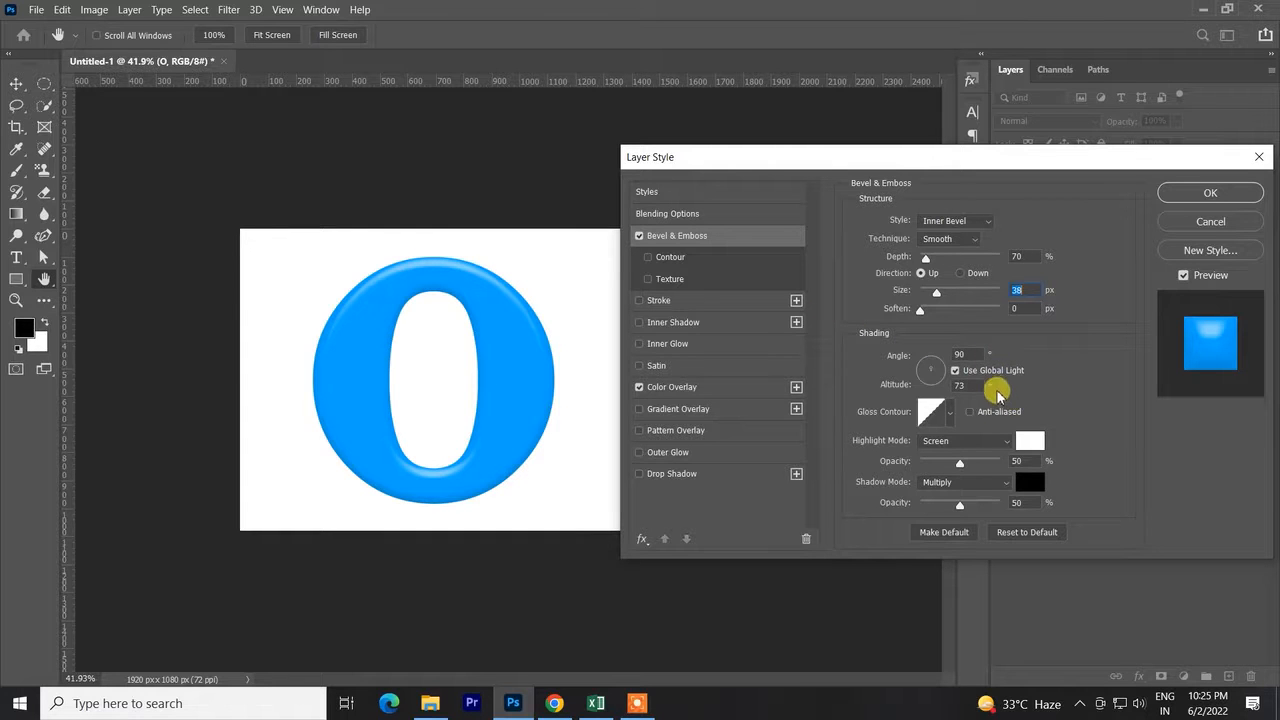
Set the altitude of the bevel's shading to 72°
left_click(967, 386)
left_click_drag(965, 383, 939, 396)
type("72")
left_click(1044, 375)
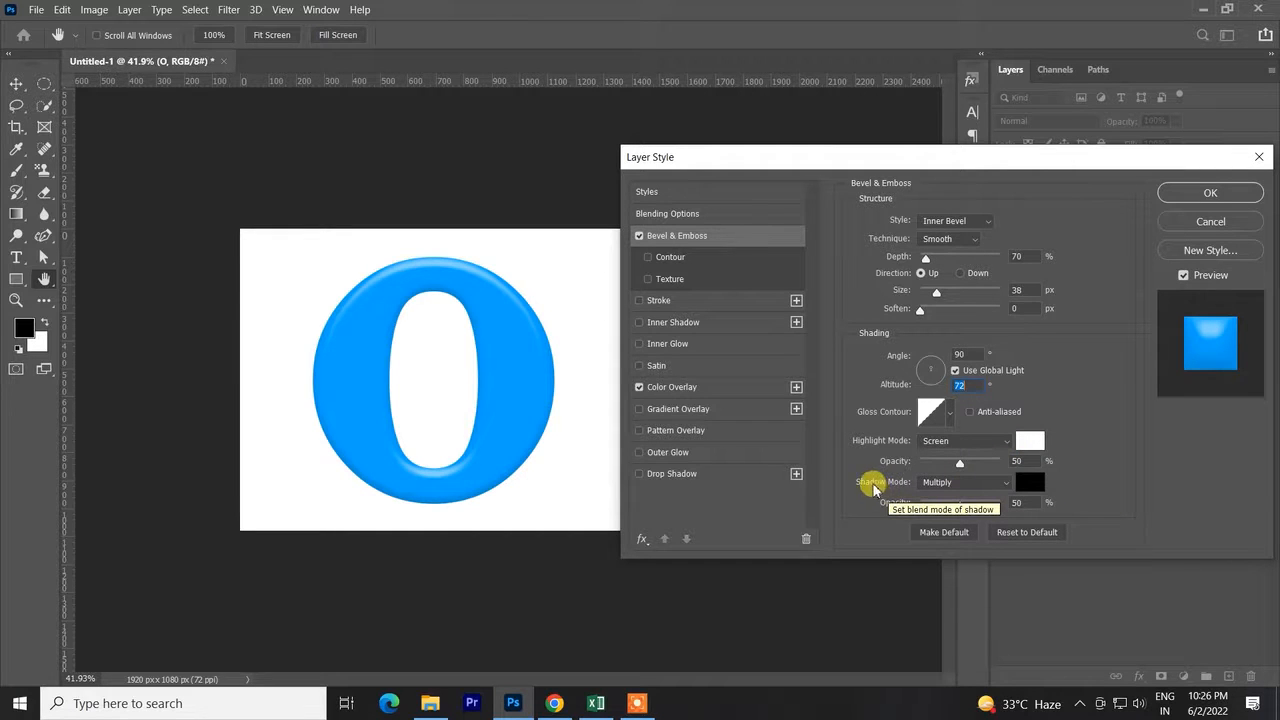
Set the Bevel & Emboss shadow colour to light grey d4d4d4
left_click(1030, 484)
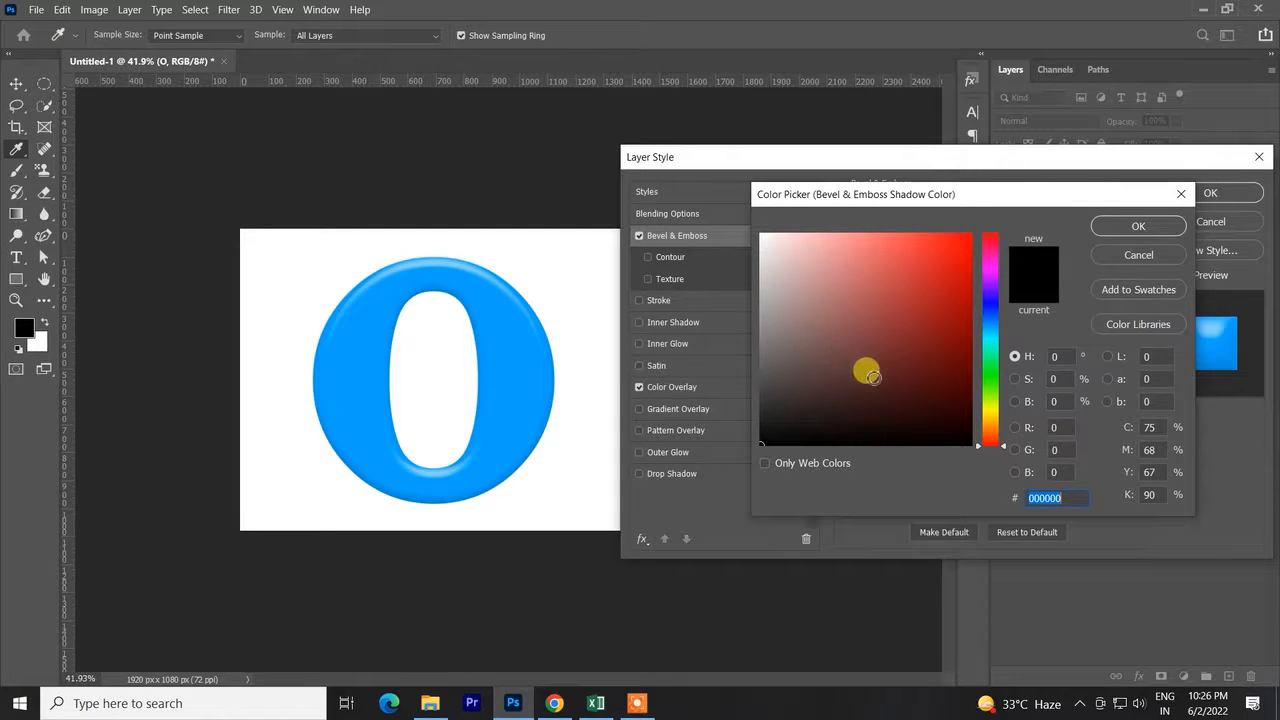
left_click_drag(785, 345, 760, 299)
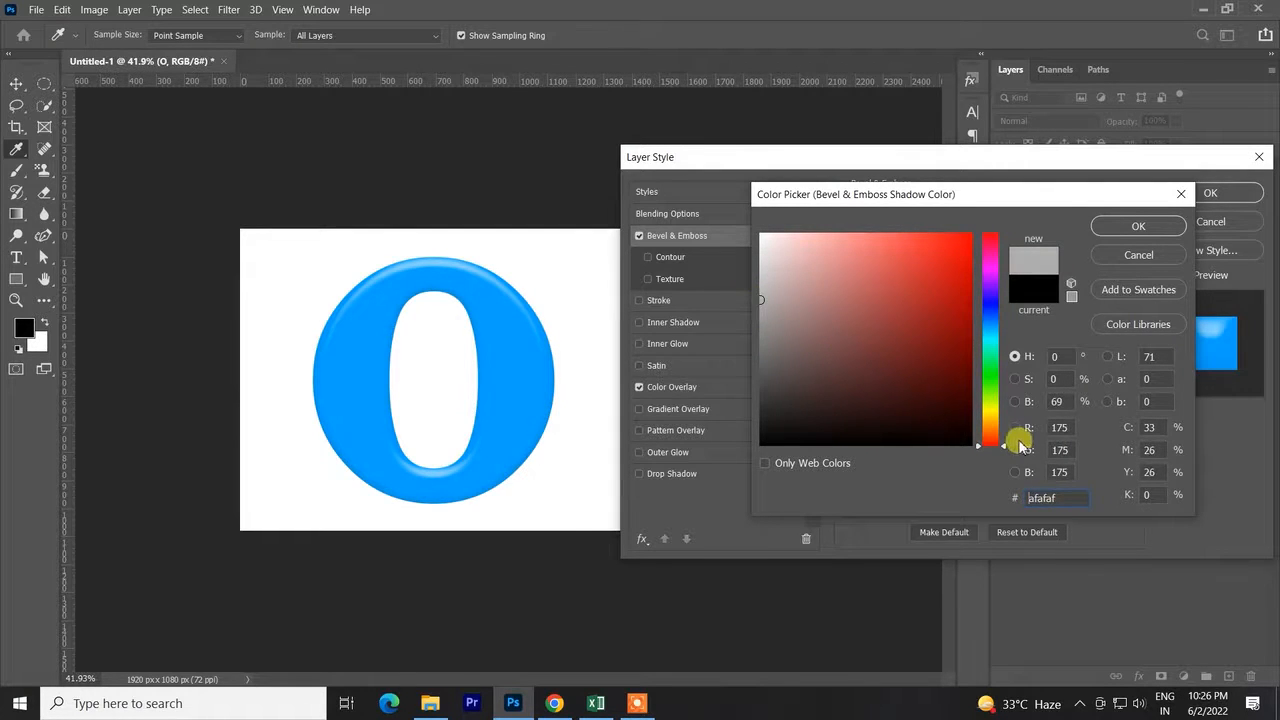
left_click_drag(1064, 500, 1025, 504)
type("d4d4")
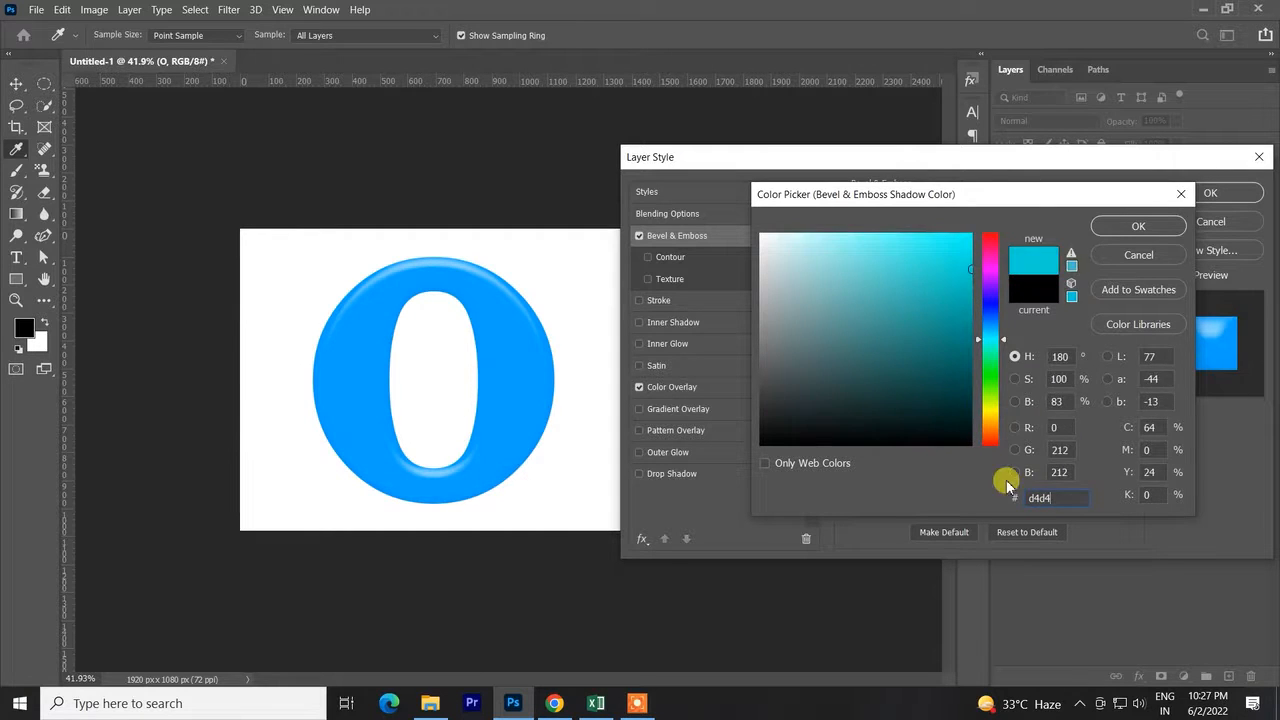
type("d4")
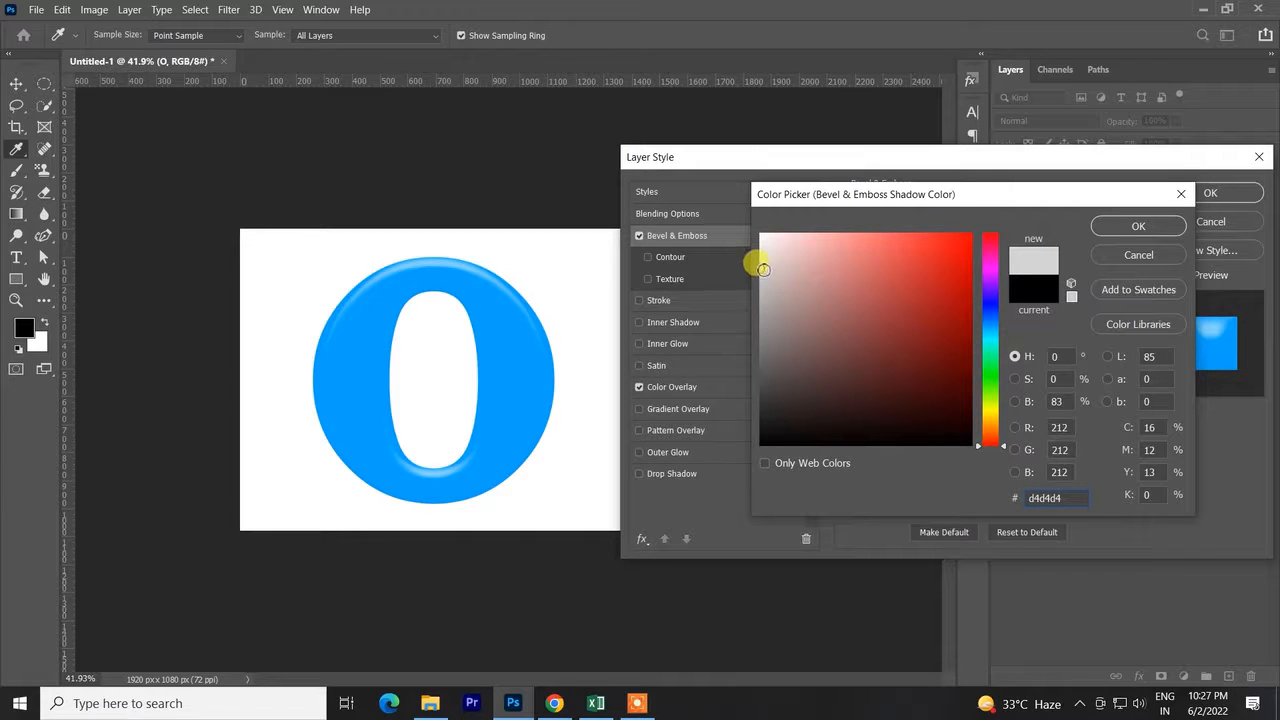
left_click(1138, 226)
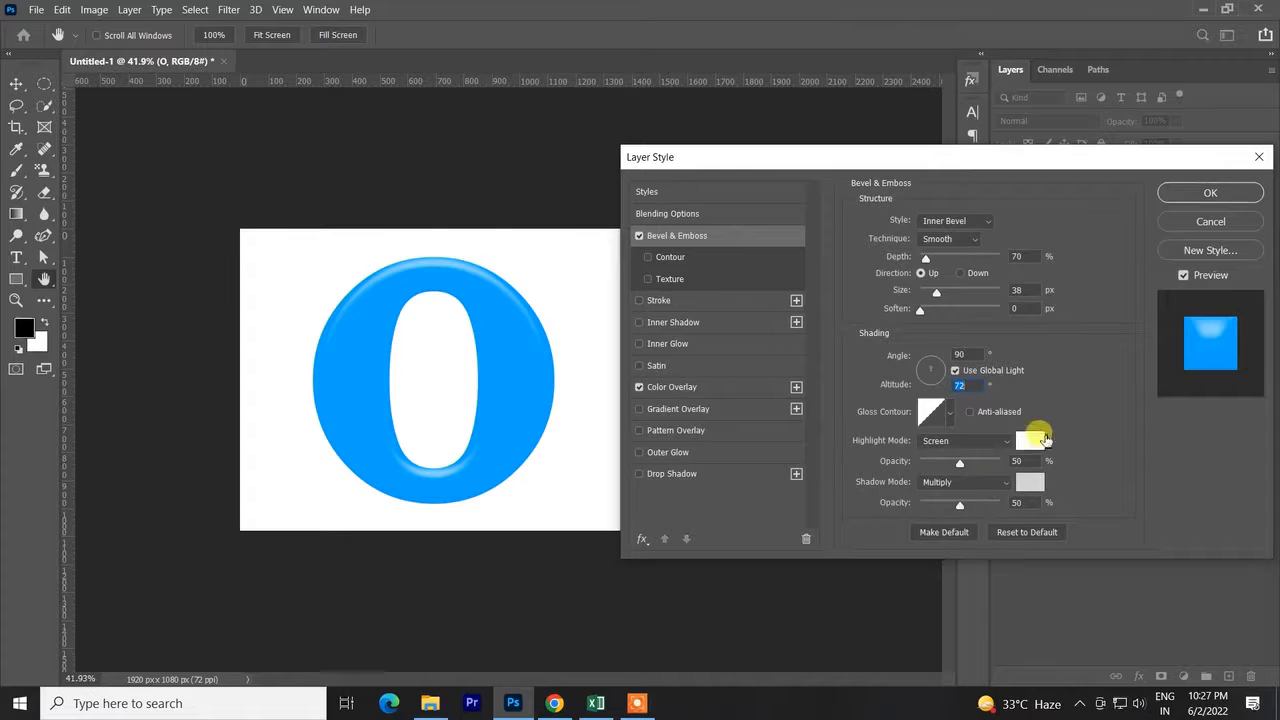
Change the bevel's shadow mode to Linear Dodge (Add) with 100% opacity and apply the layer style
left_click(980, 485)
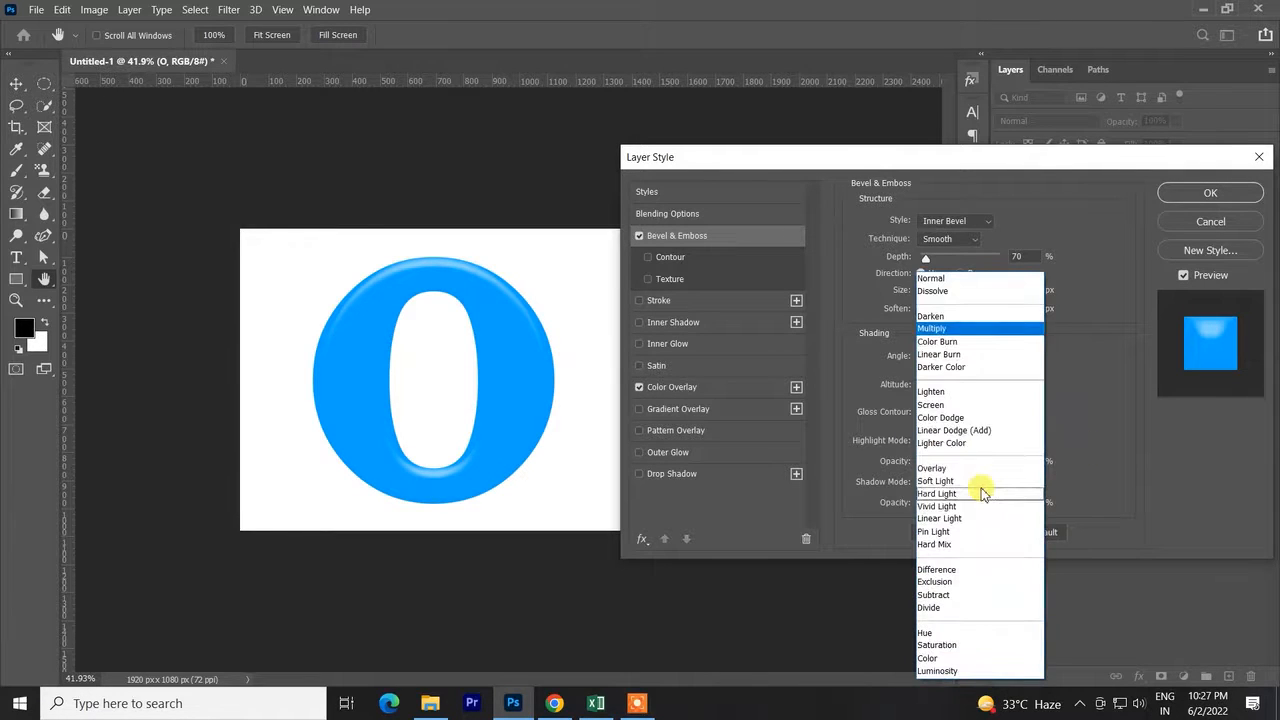
left_click(957, 431)
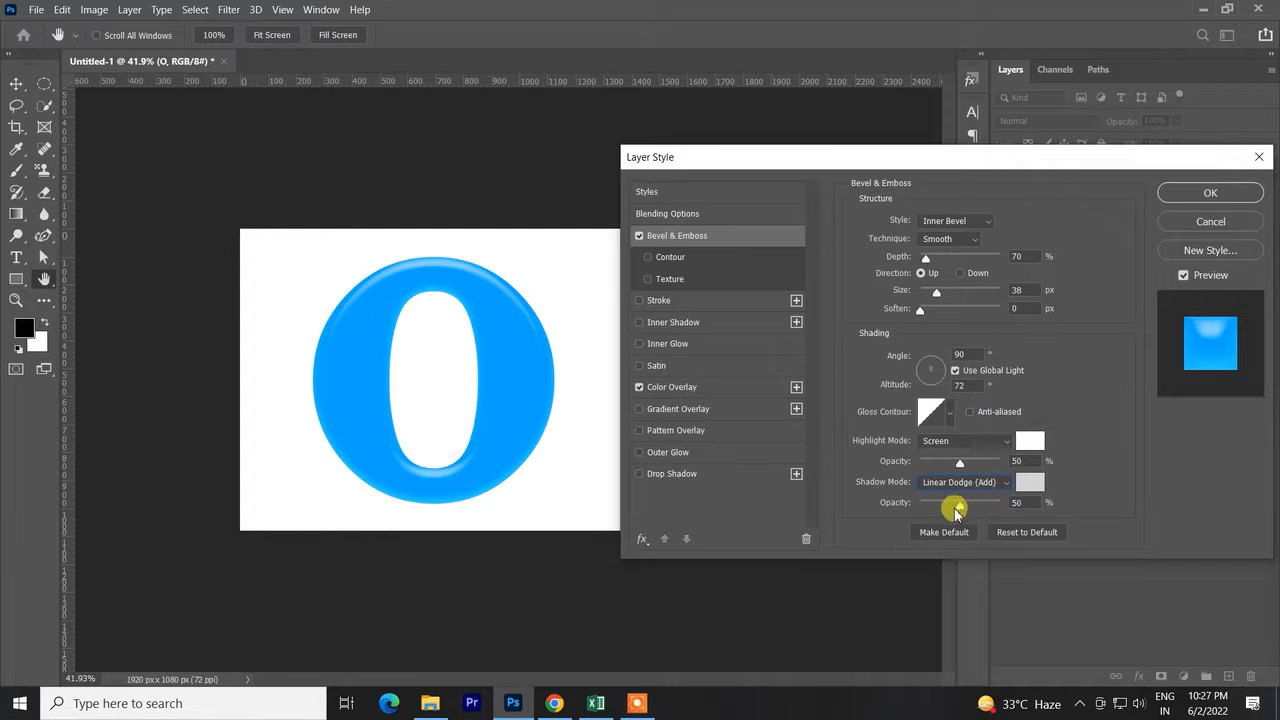
left_click_drag(960, 503, 1009, 505)
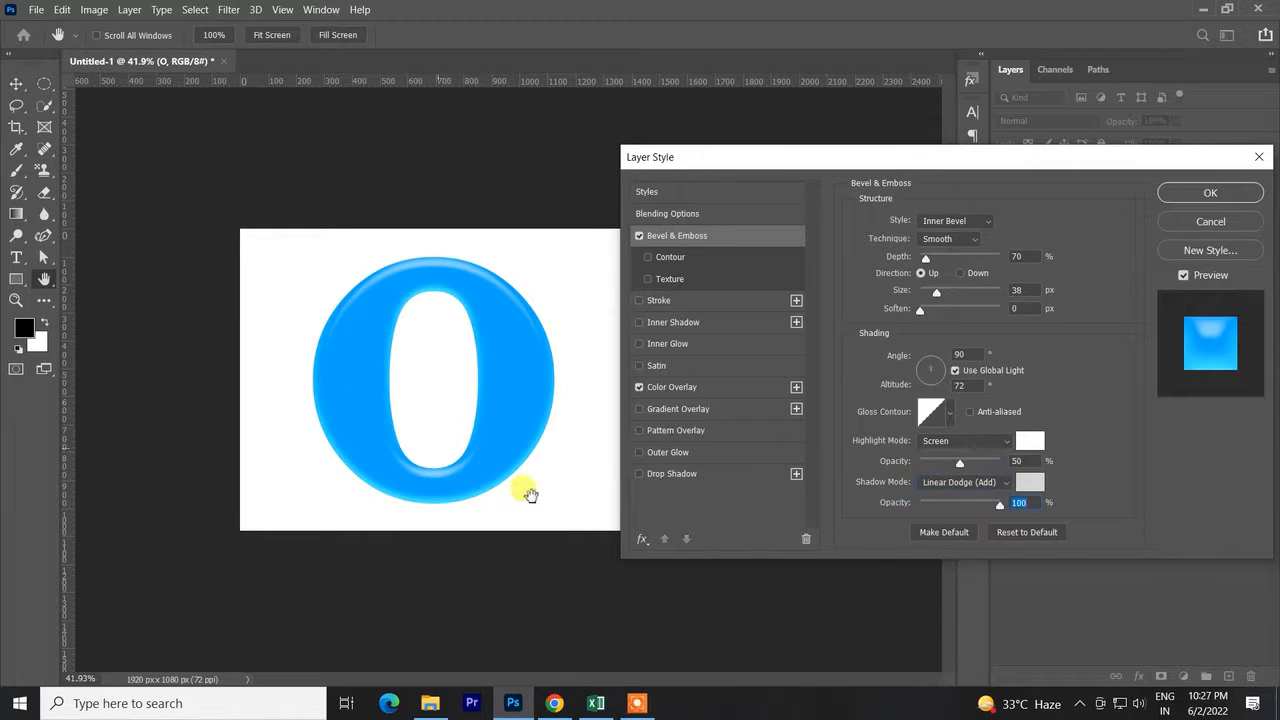
left_click(1210, 195)
Inspect the glossy edges of the letter O up close and review its Bevel & Emboss settings
scroll(320, 509, "up", 3)
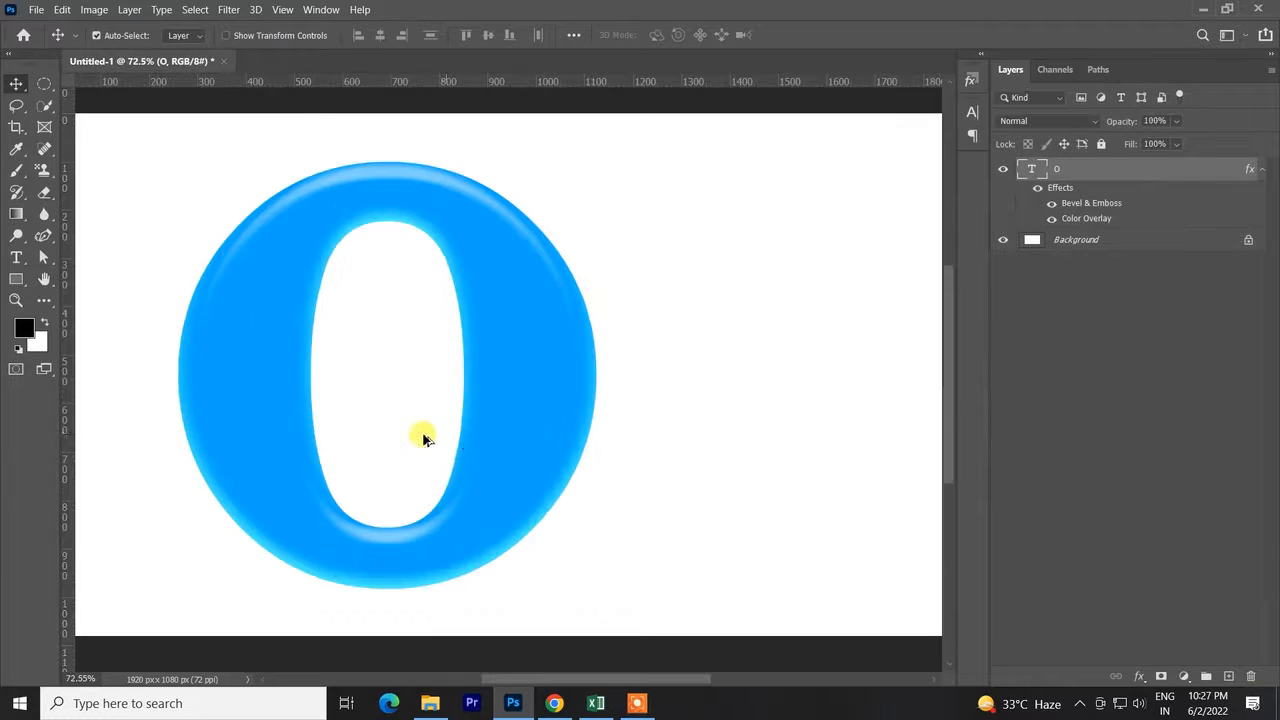
scroll(400, 577, "up", 5)
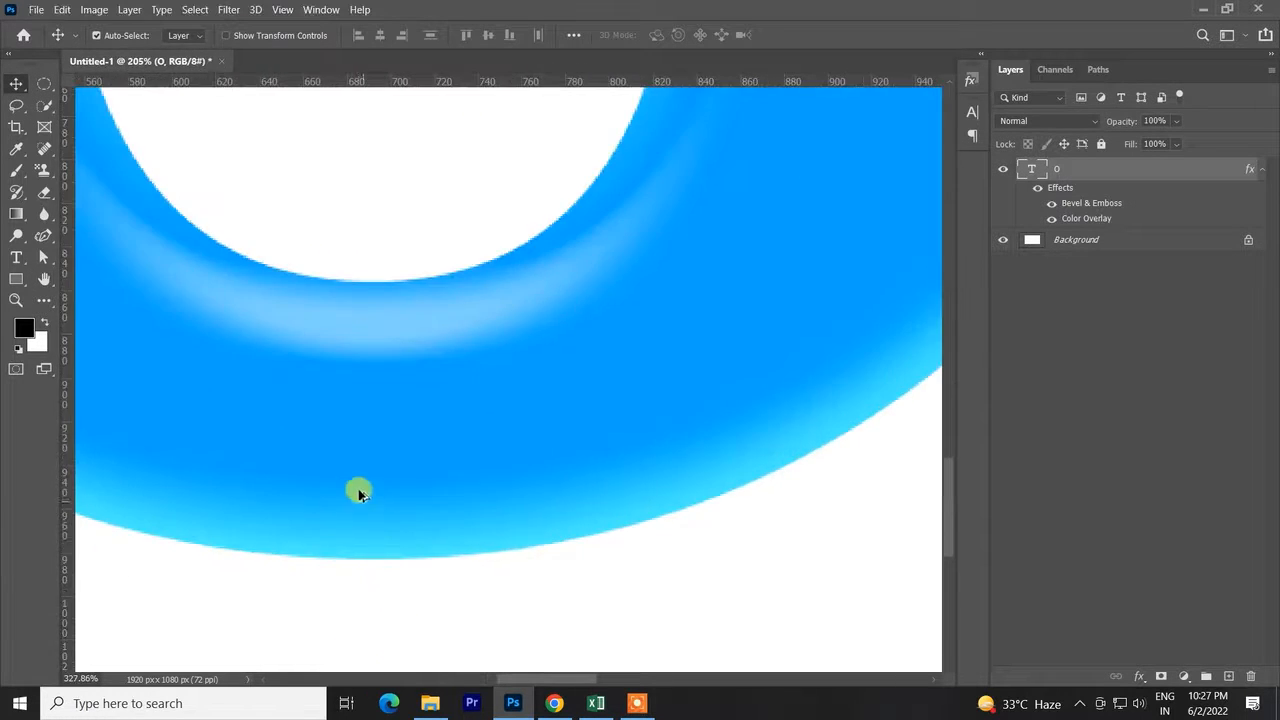
scroll(364, 549, "down", 7)
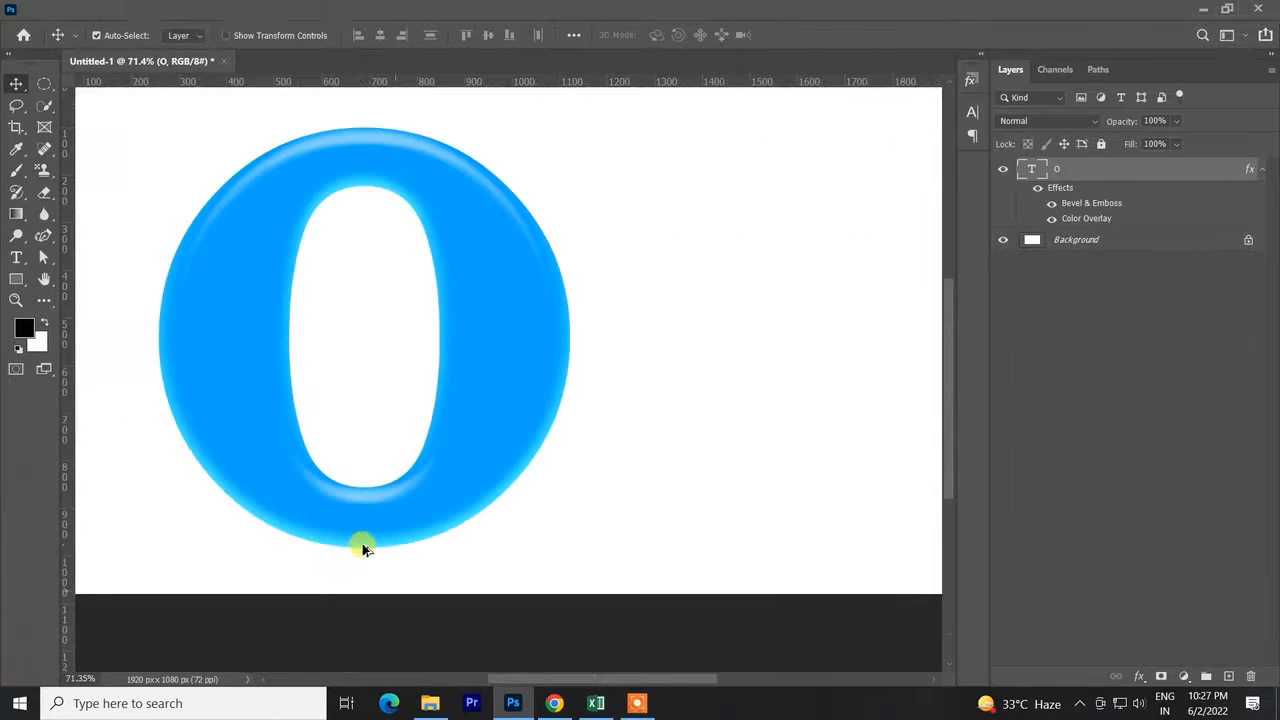
scroll(362, 543, "down", 1)
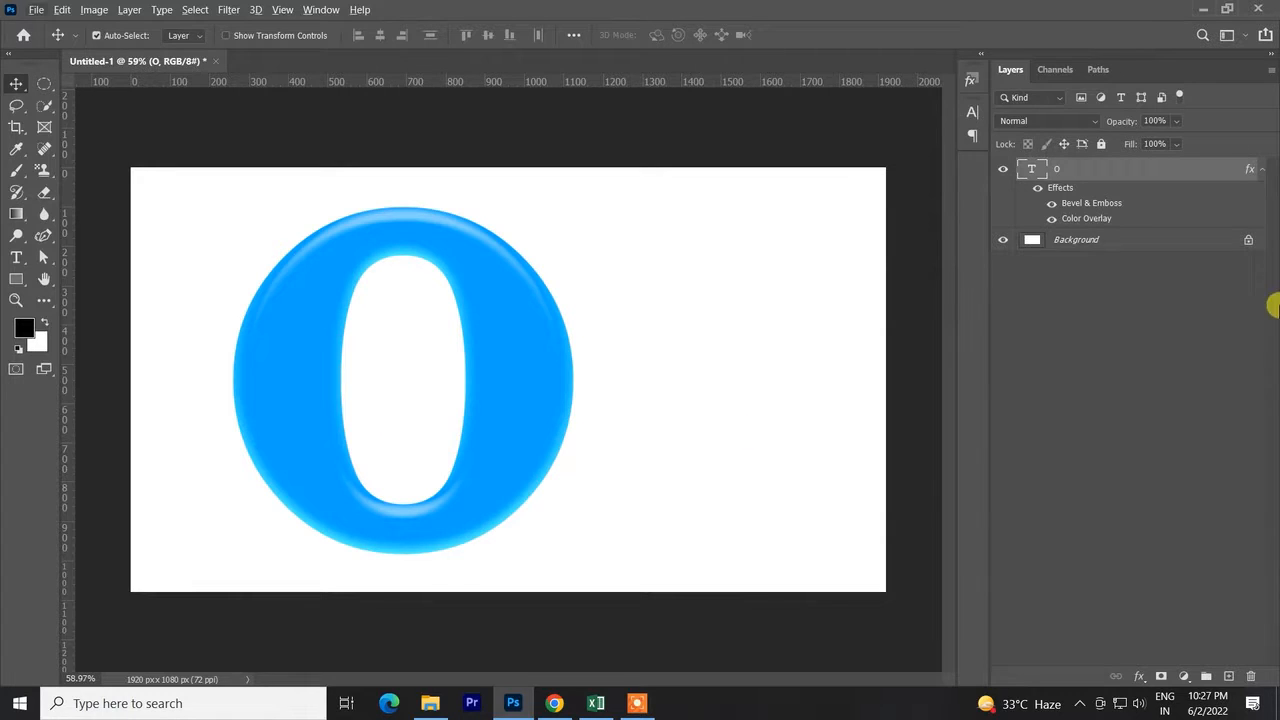
double_click(1188, 168)
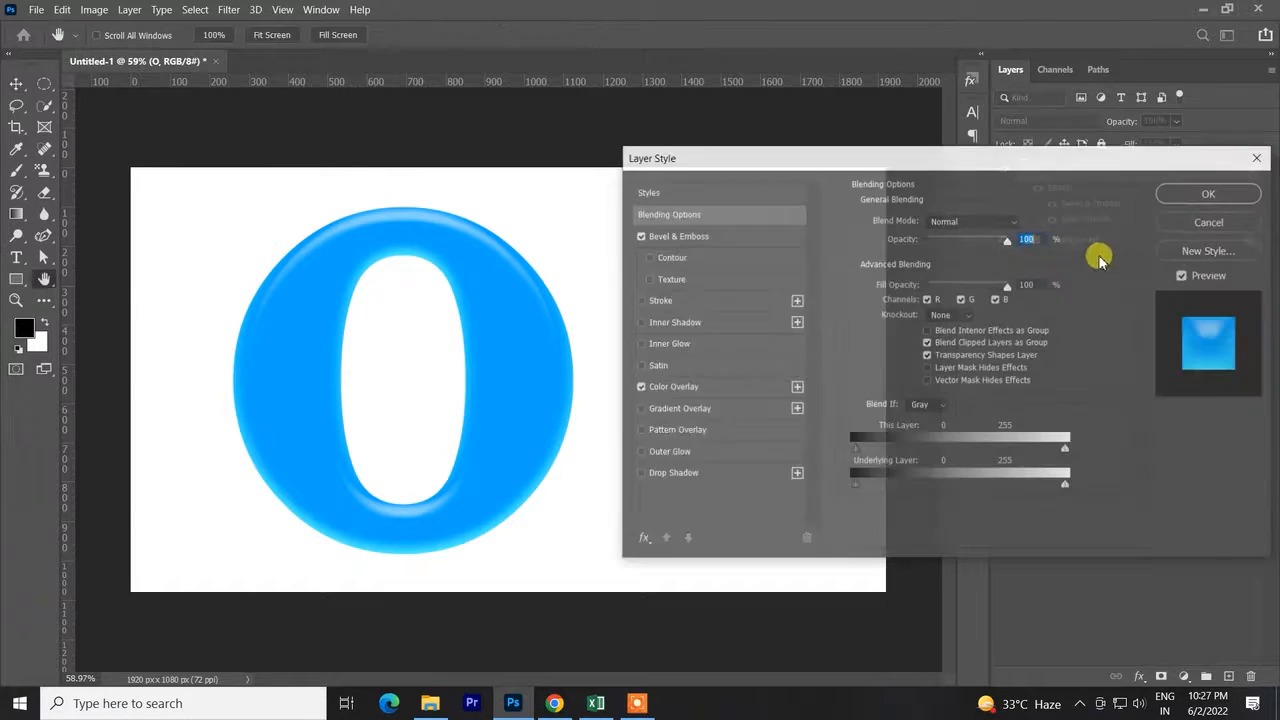
left_click(724, 248)
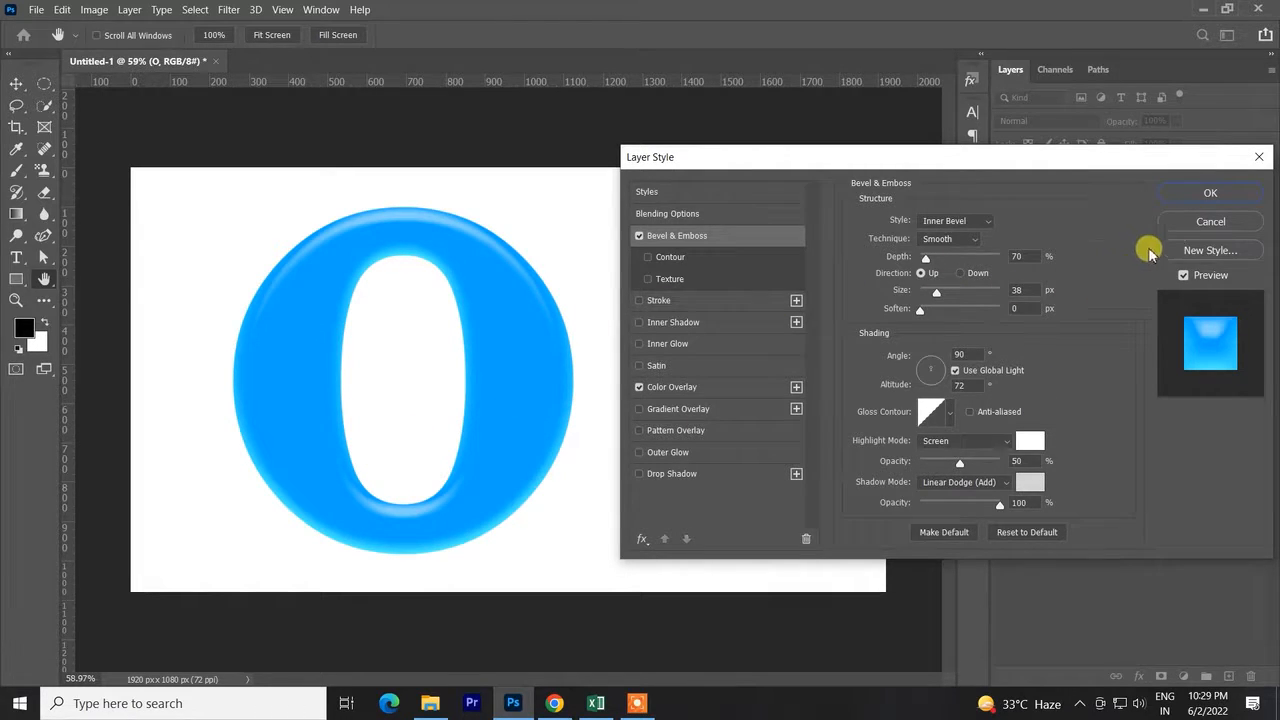
left_click(1183, 230)
Replace the letter O in the text layer with a capital Q and commit the text edit
key("t")
left_click(506, 369)
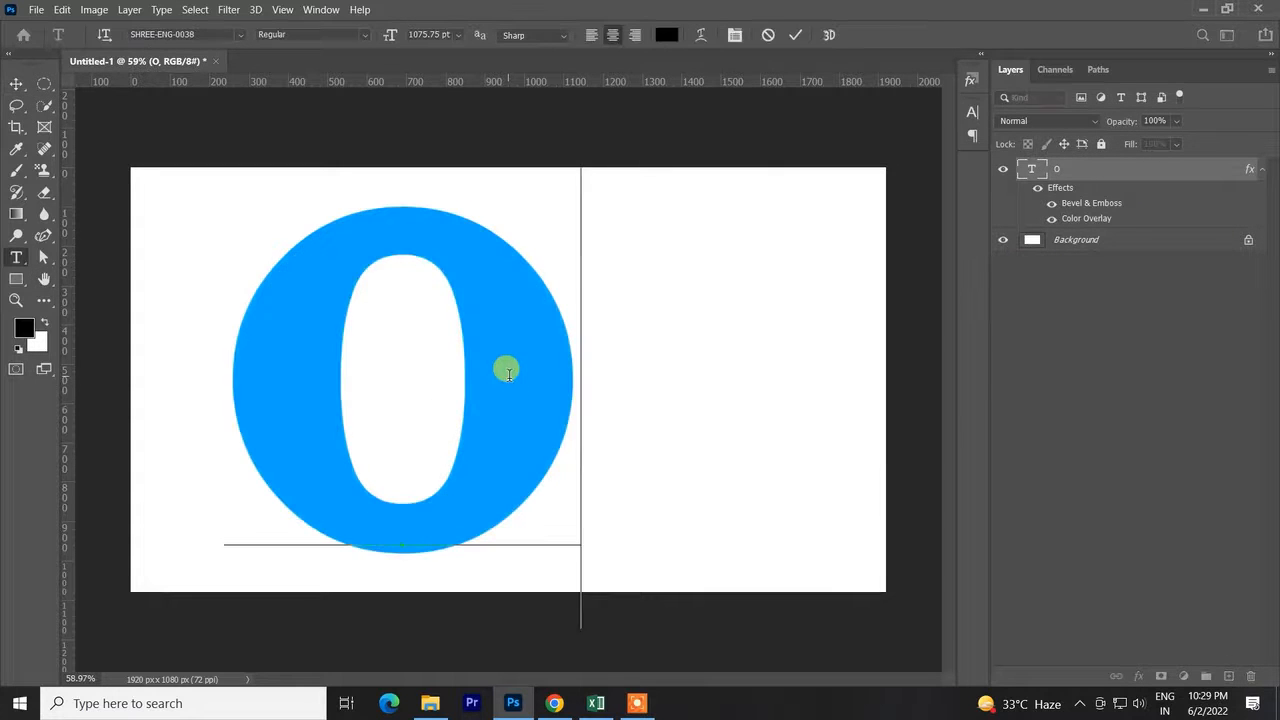
left_click_drag(527, 371, 343, 397)
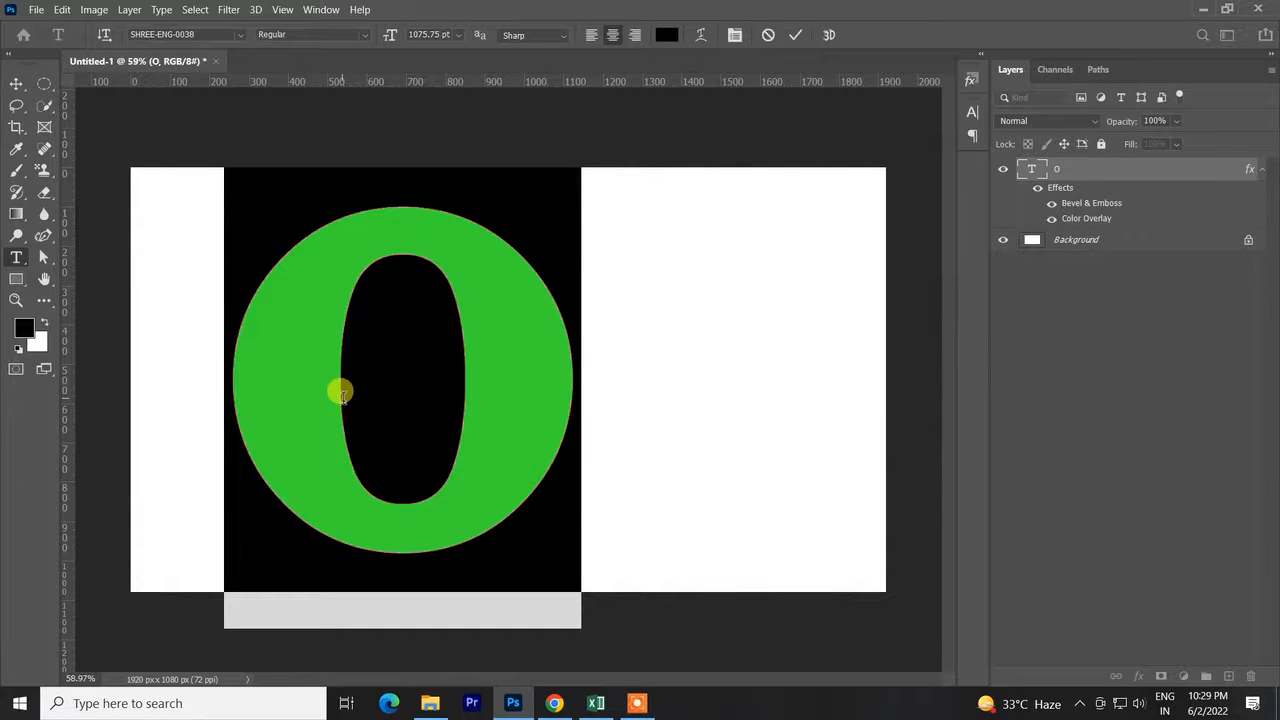
type("q")
key("BackSpace")
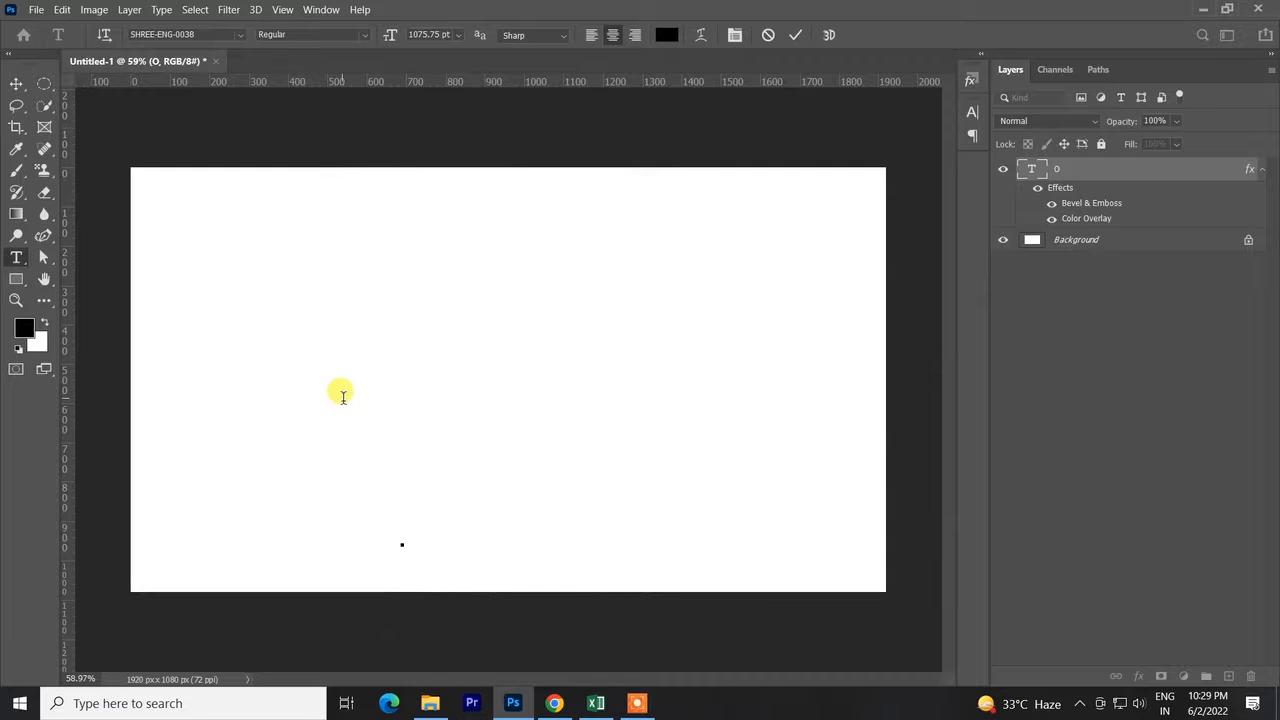
type("Q")
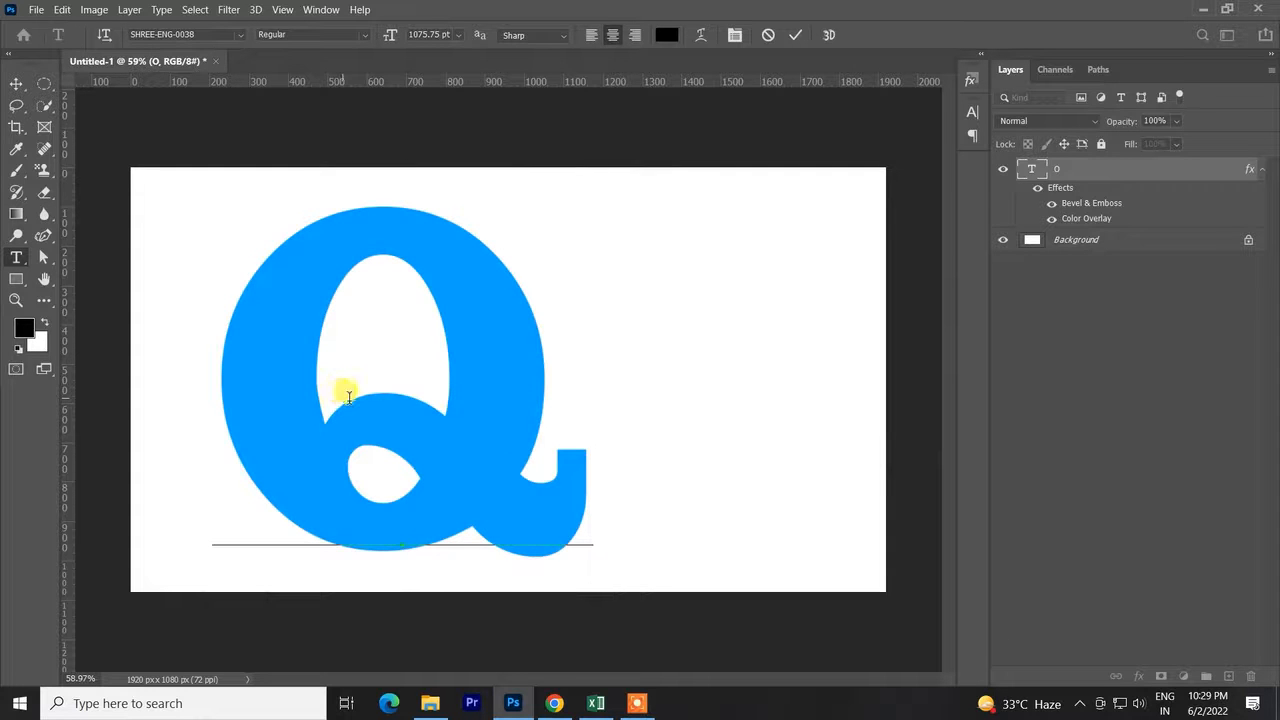
left_click(795, 35)
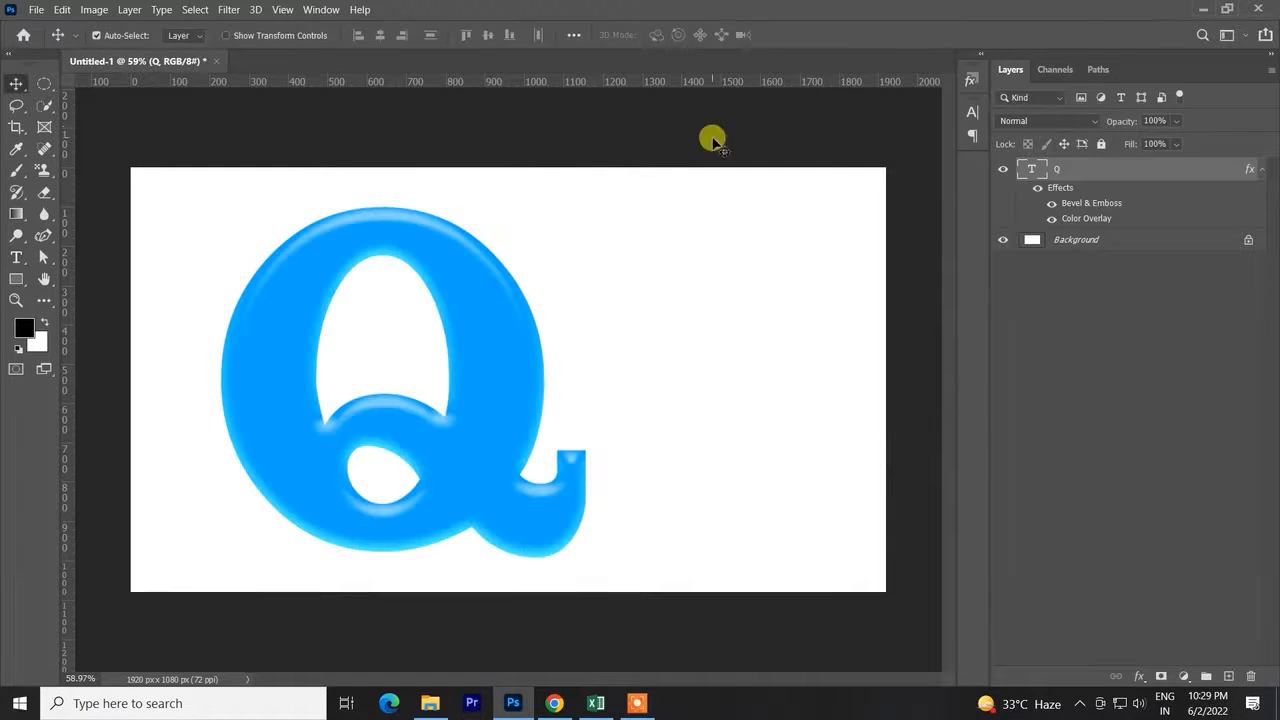
Try Multiply as the bevel's shadow mode in the Q layer's style and restore Linear Dodge (Add)
double_click(1100, 172)
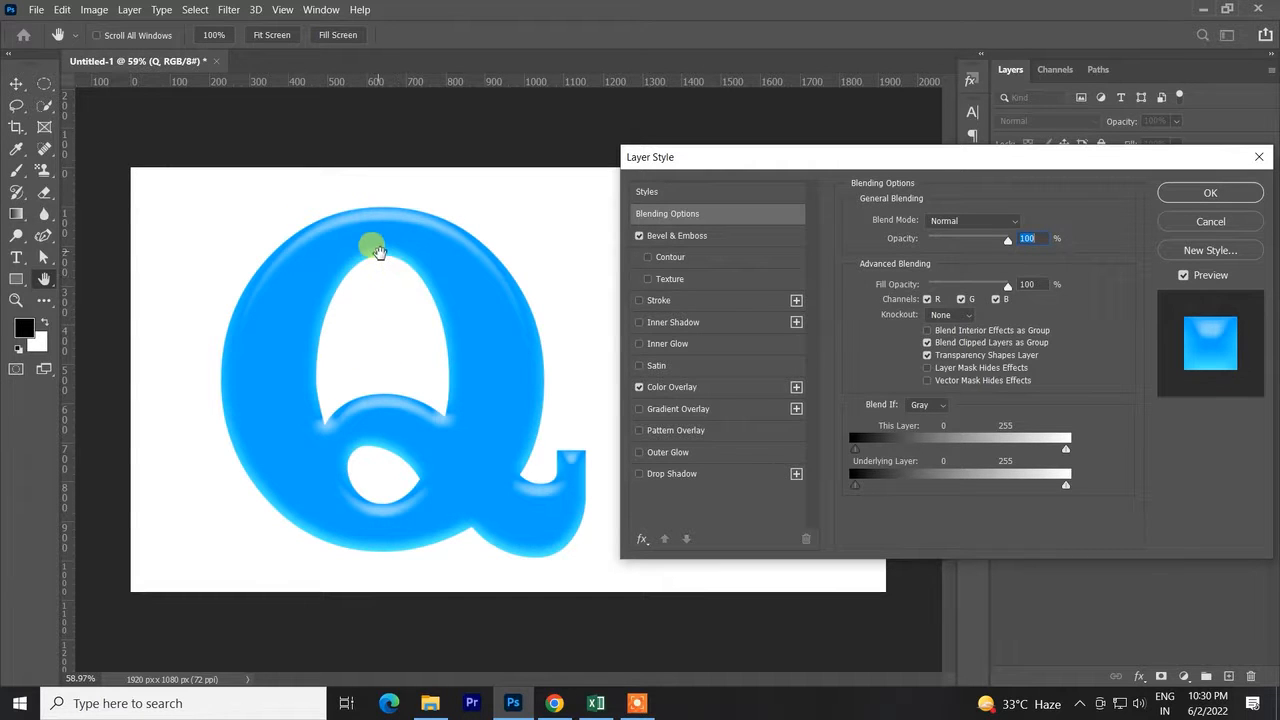
left_click(676, 236)
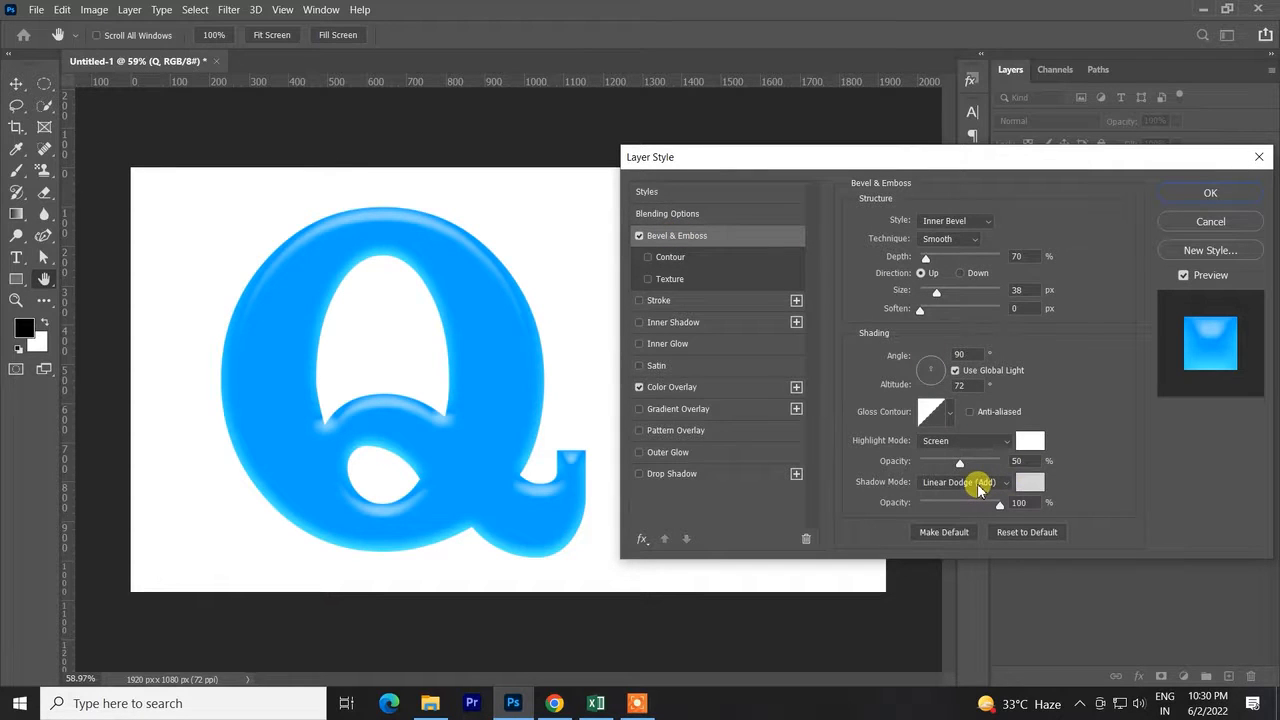
left_click(978, 488)
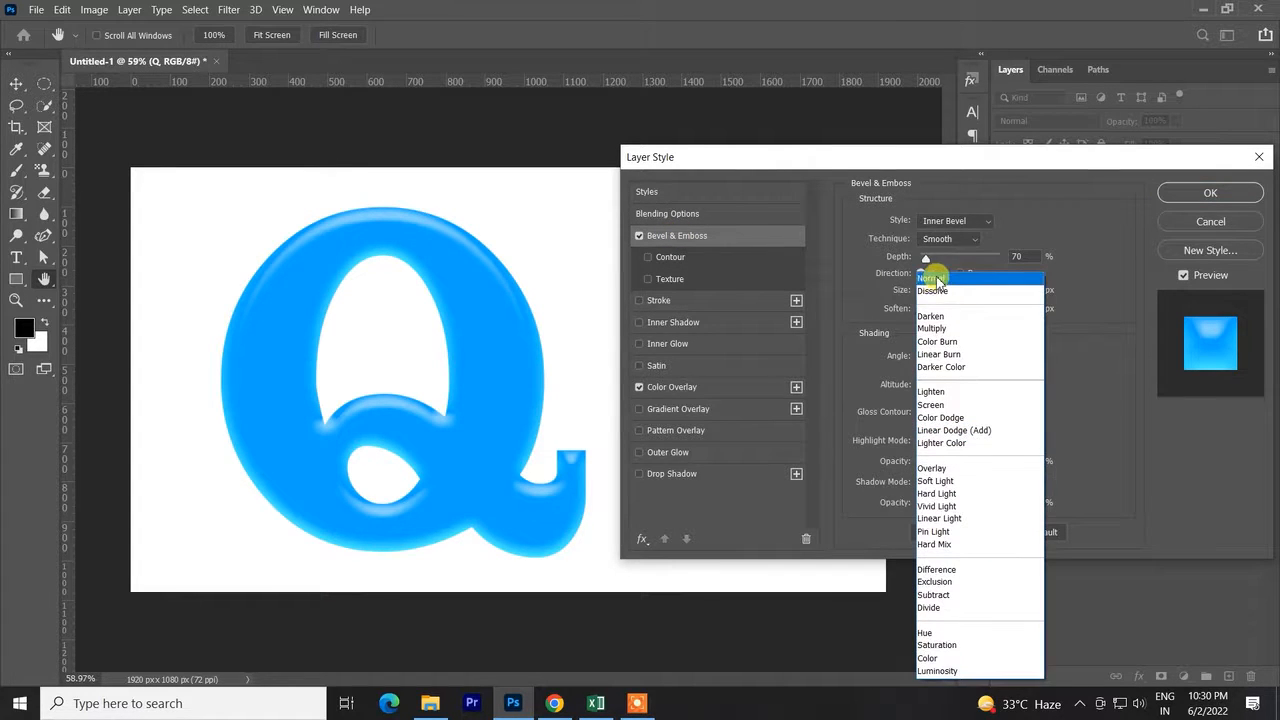
left_click(940, 328)
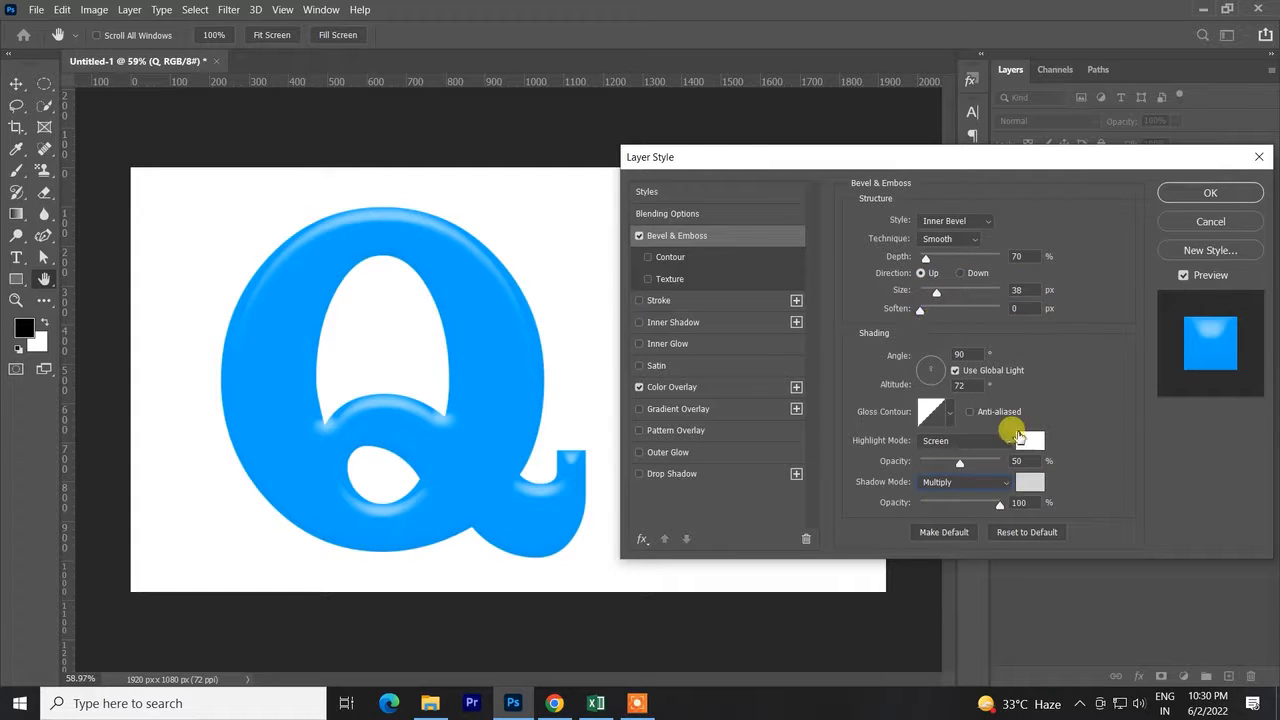
left_click(1003, 484)
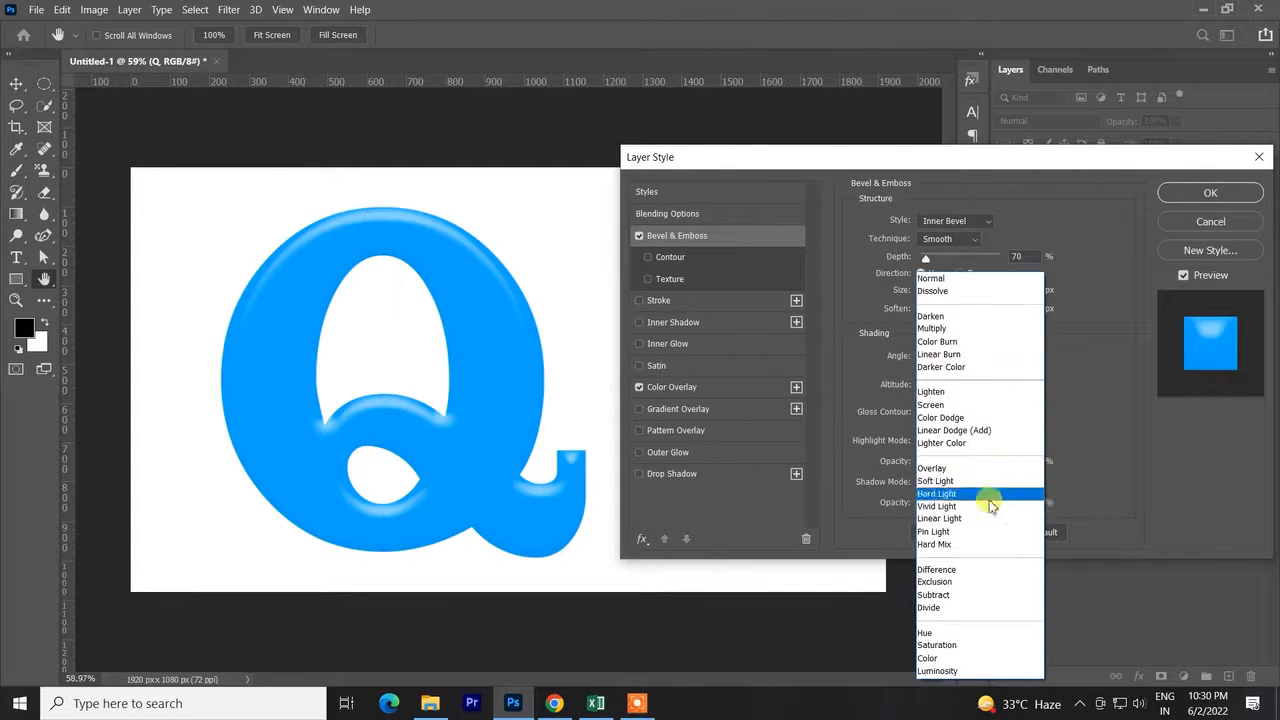
left_click(958, 433)
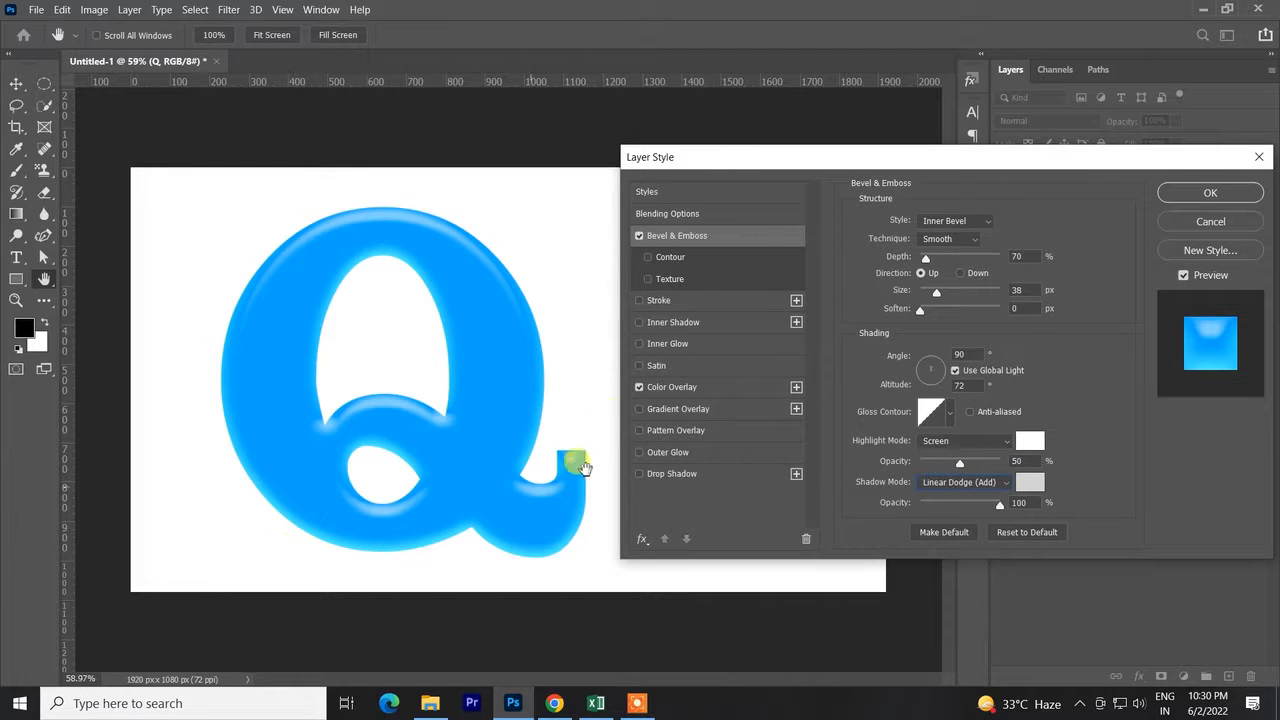
Add an Inner Shadow to the Q with Multiply blend mode and 10% opacity, comparing the letter with and without it
left_click(673, 325)
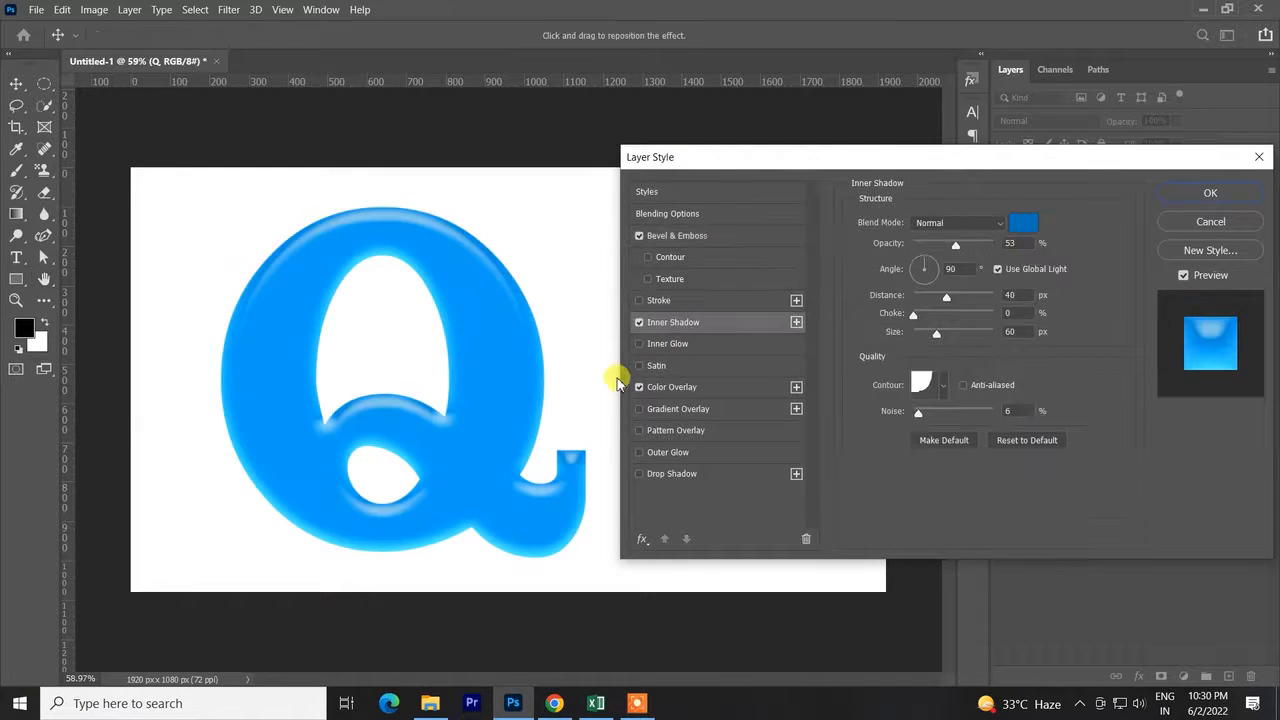
left_click(986, 222)
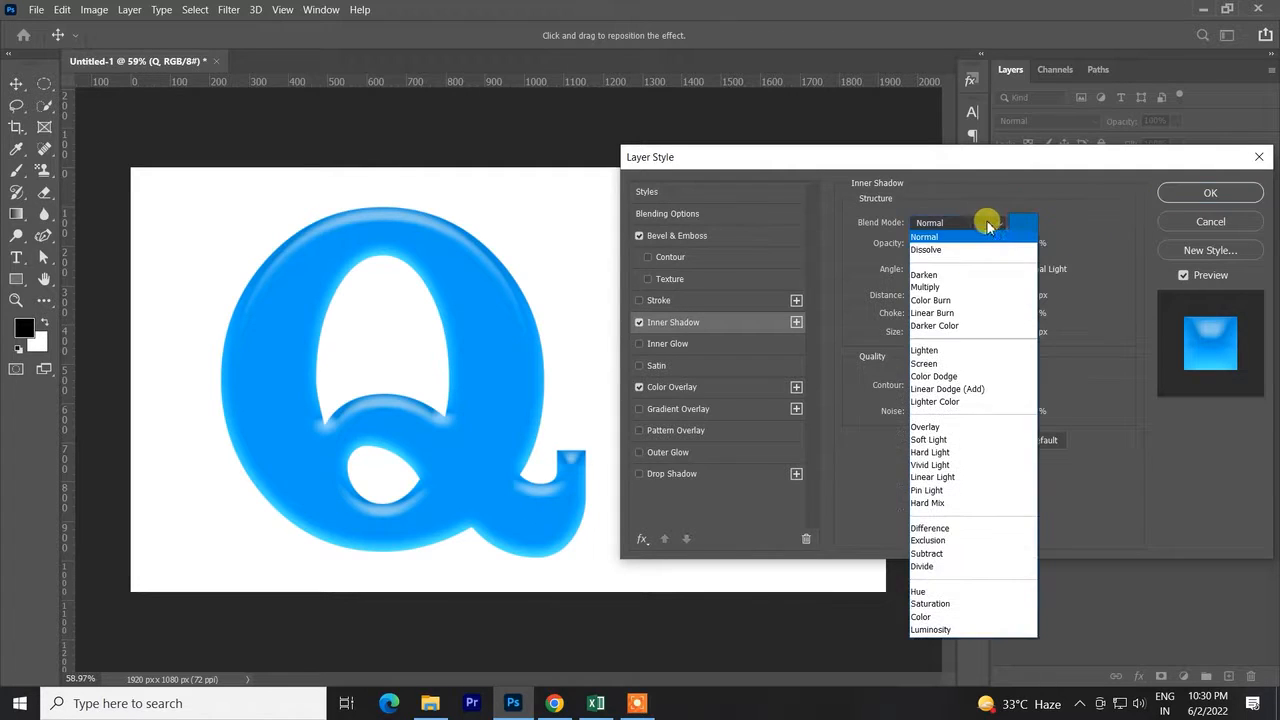
left_click(930, 287)
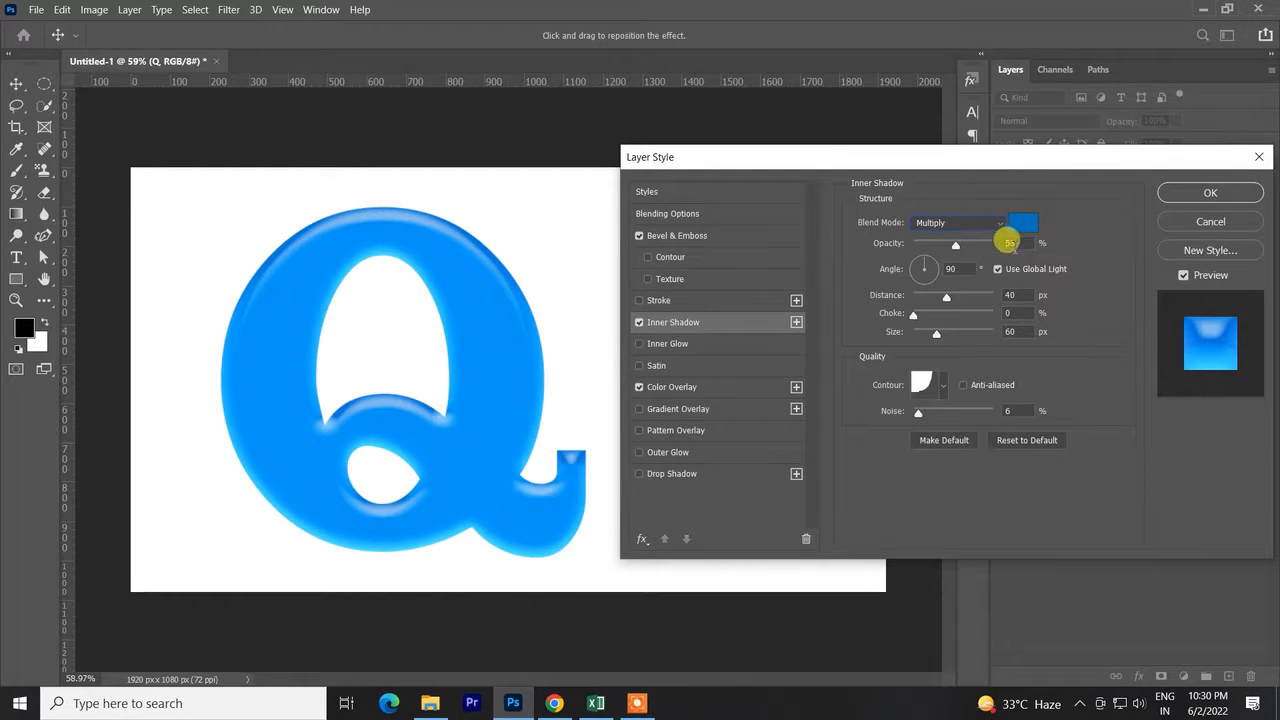
left_click_drag(965, 245, 937, 254)
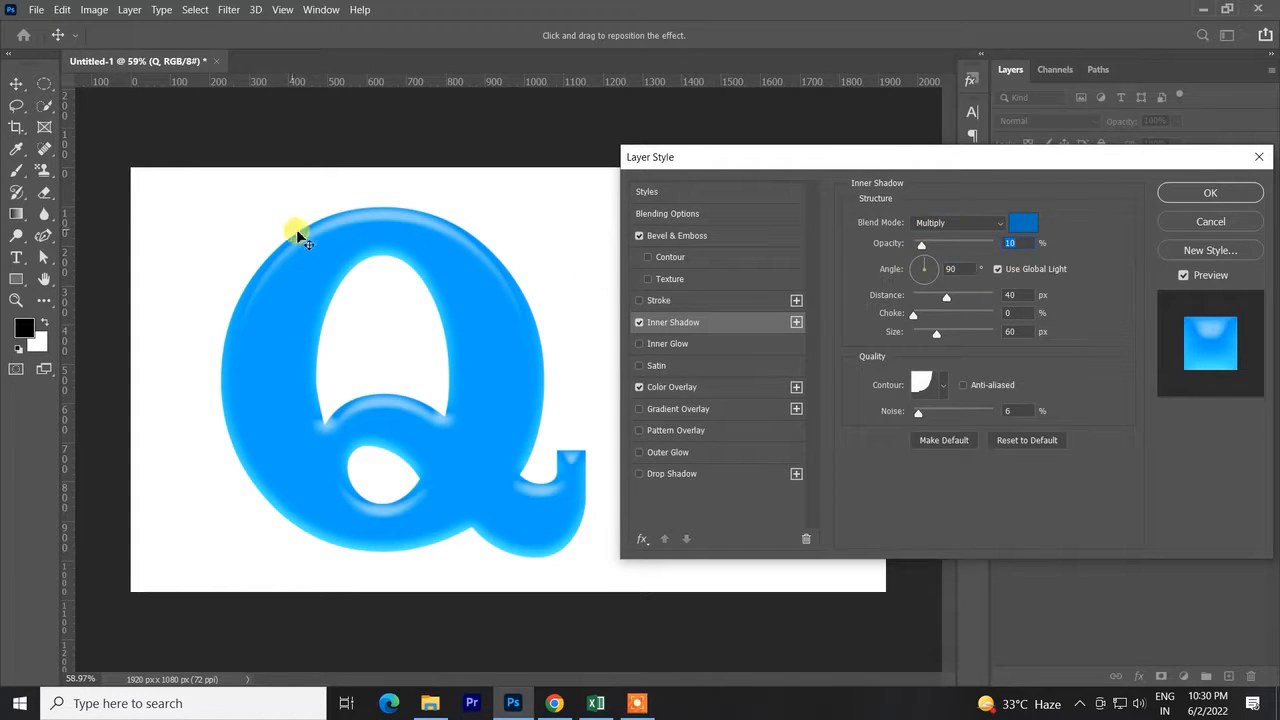
left_click(639, 322)
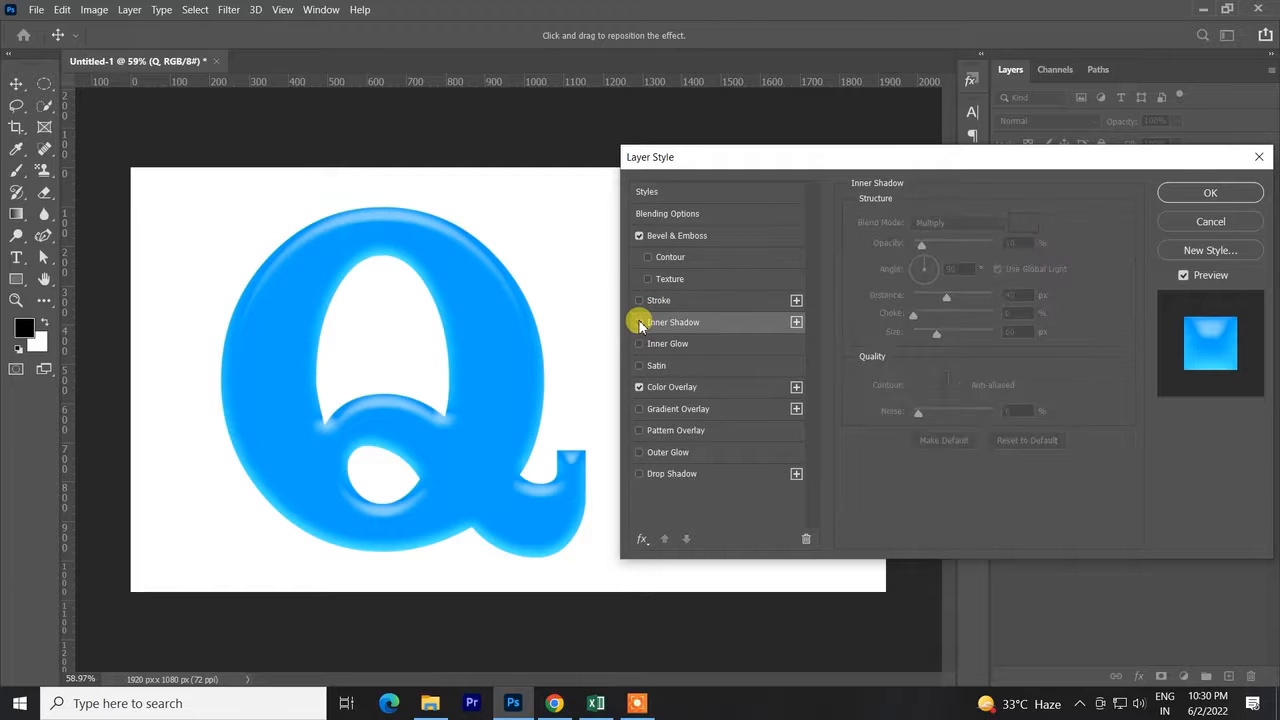
left_click(639, 322)
left_click(639, 322)
left_click(639, 322)
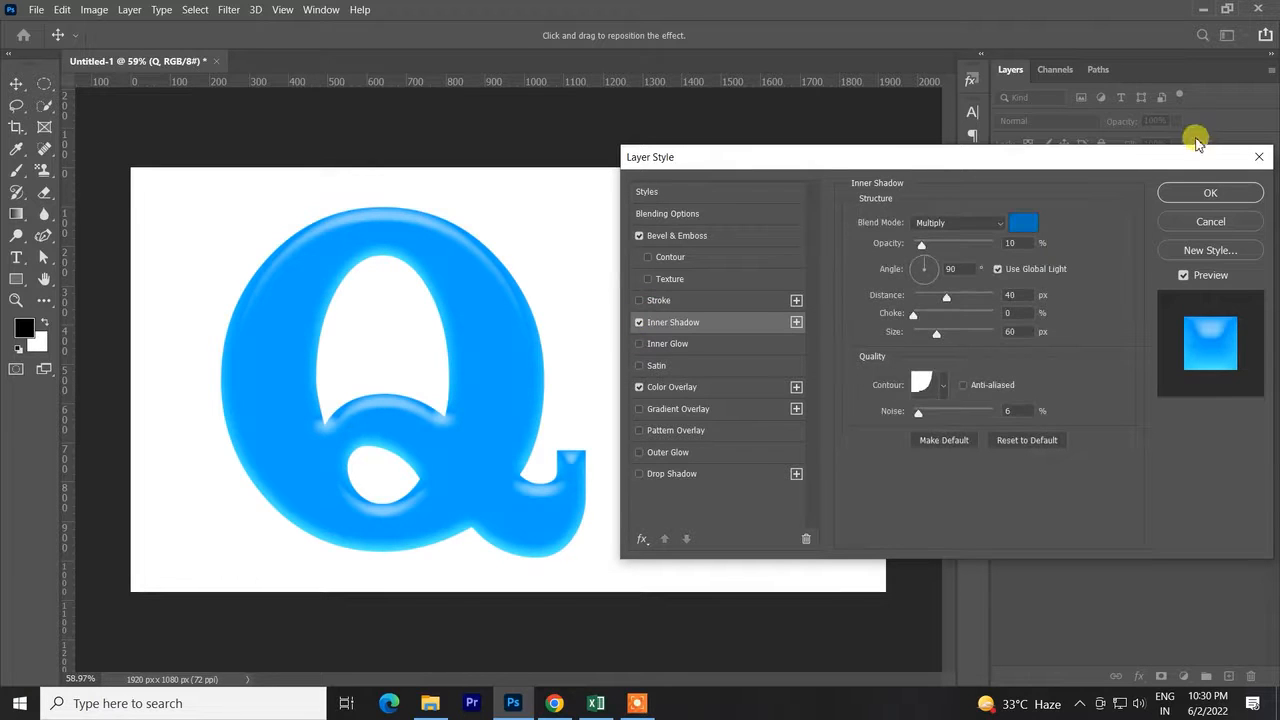
Set the inner shadow's choke to 9%, distance to 0 px and size to 43 px, comparing the effect off and on
left_click(1006, 313)
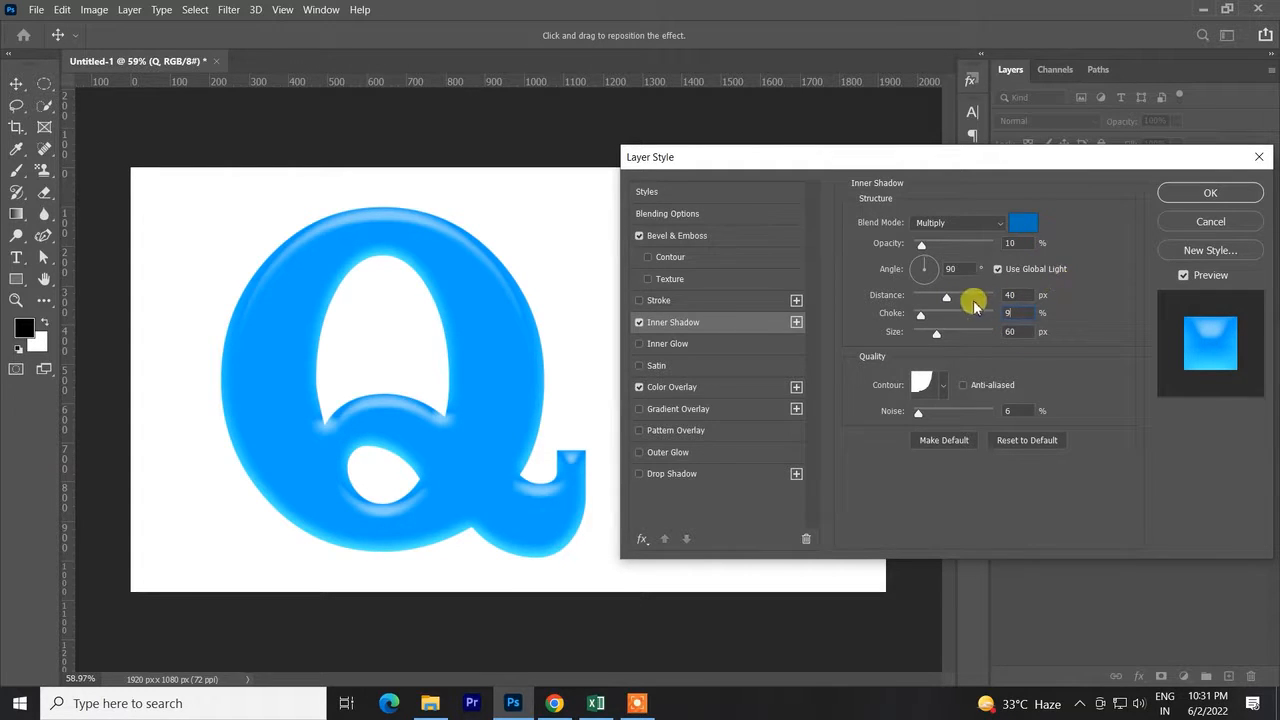
left_click_drag(949, 298, 946, 300)
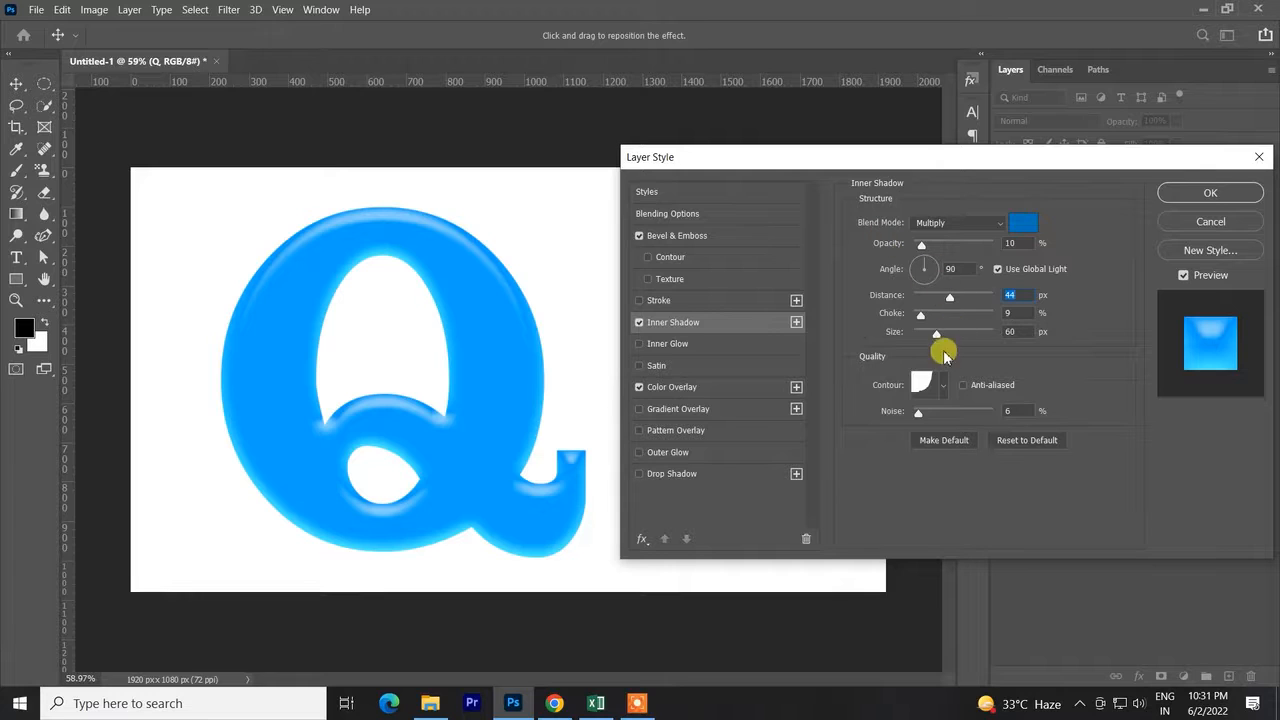
left_click_drag(939, 340, 993, 337)
left_click_drag(912, 375, 869, 366)
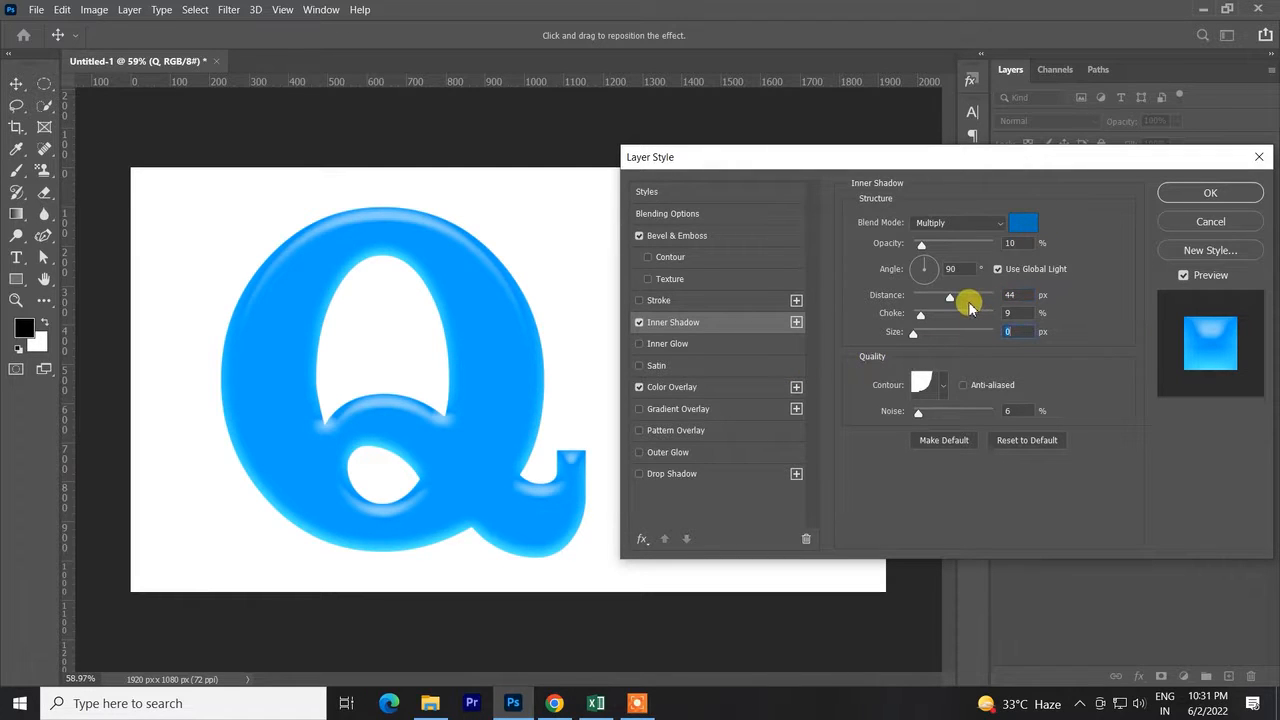
left_click_drag(947, 302, 905, 302)
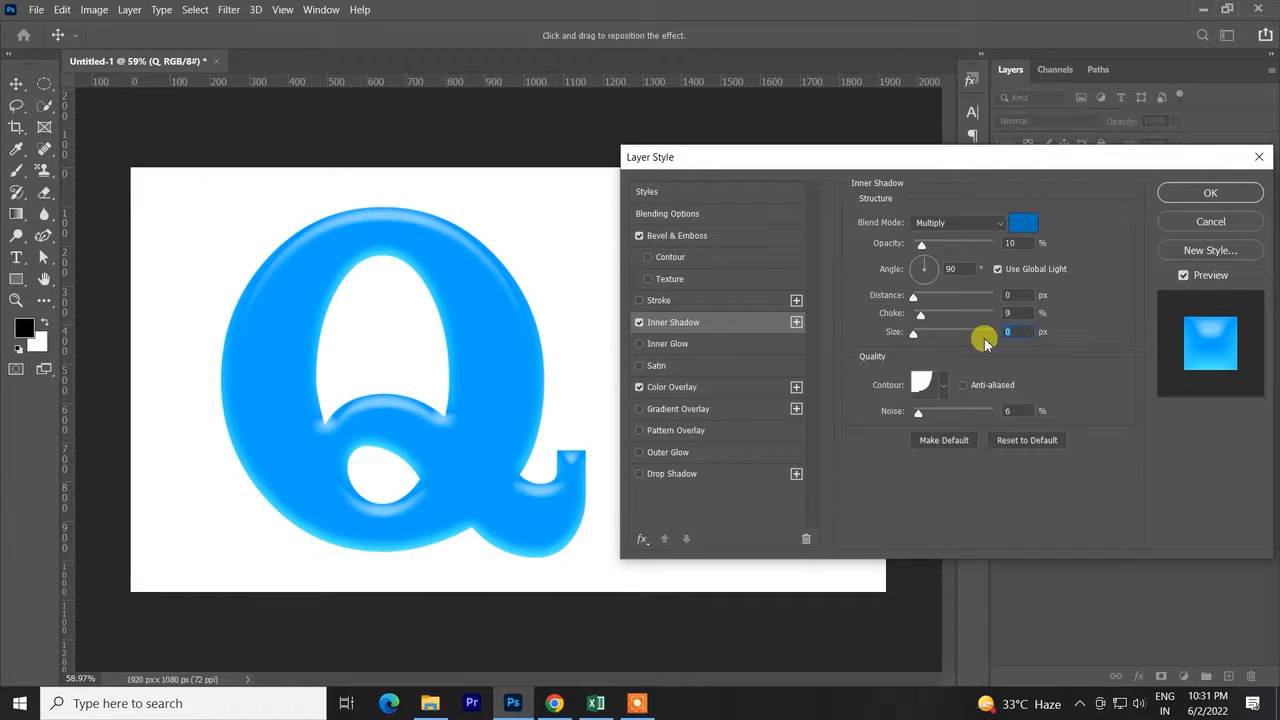
type("43")
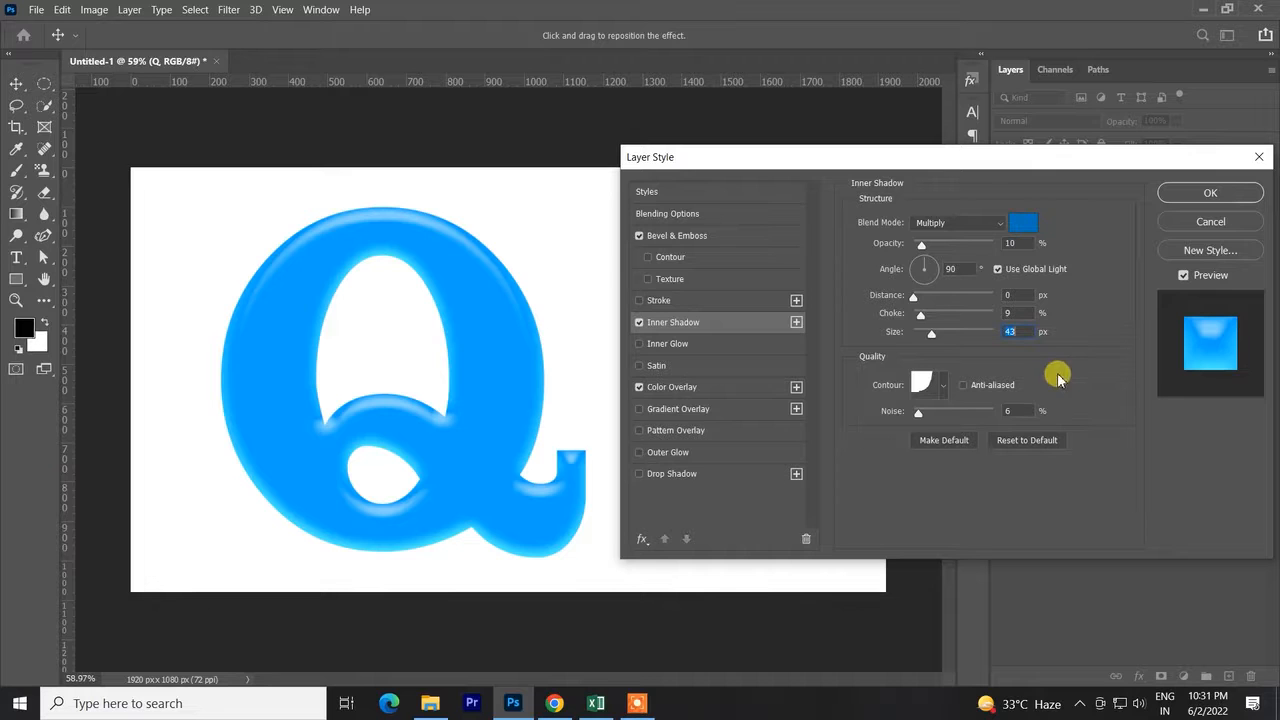
left_click(638, 323)
left_click(638, 323)
left_click(638, 323)
left_click(638, 323)
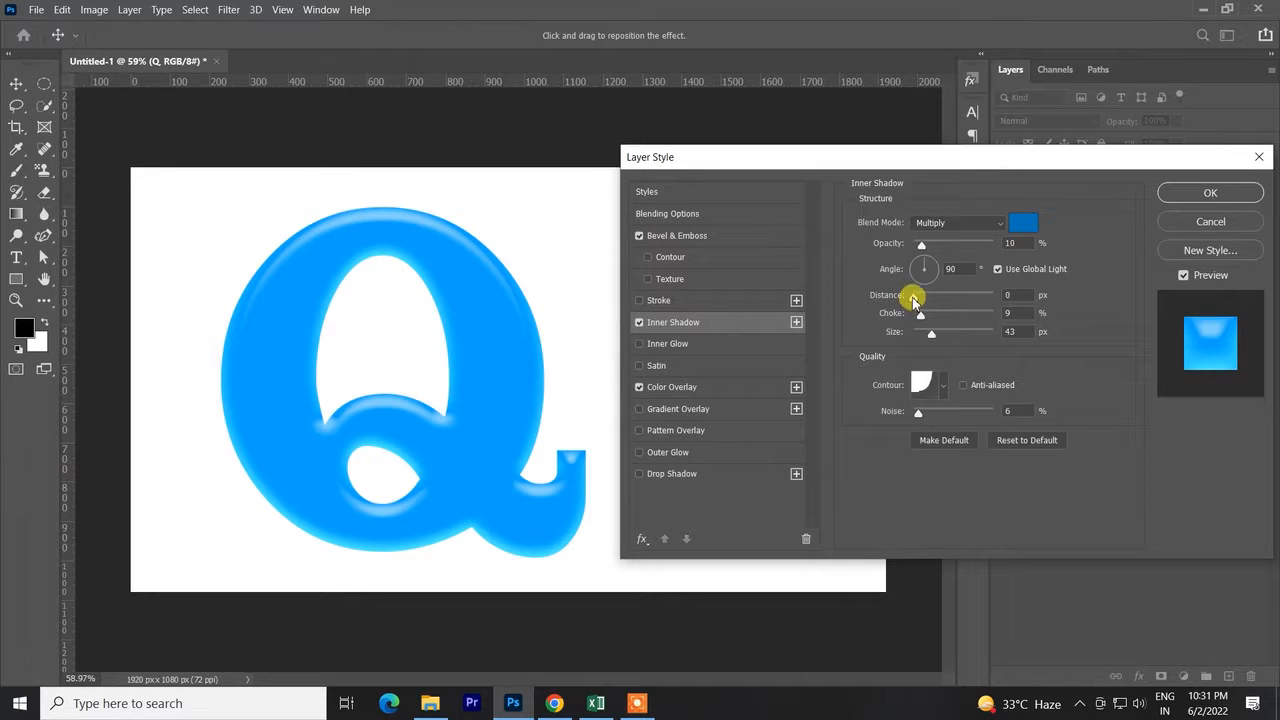
Set the inner shadow's distance to 6 px and its contour to the single-peak preset, checking the letter with and without the effect
mouse_move(914, 294)
left_mouse_down()
mouse_move(893, 312)
mouse_move(894, 294)
mouse_move(954, 294)
mouse_move(921, 313)
left_mouse_up()
left_click(942, 385)
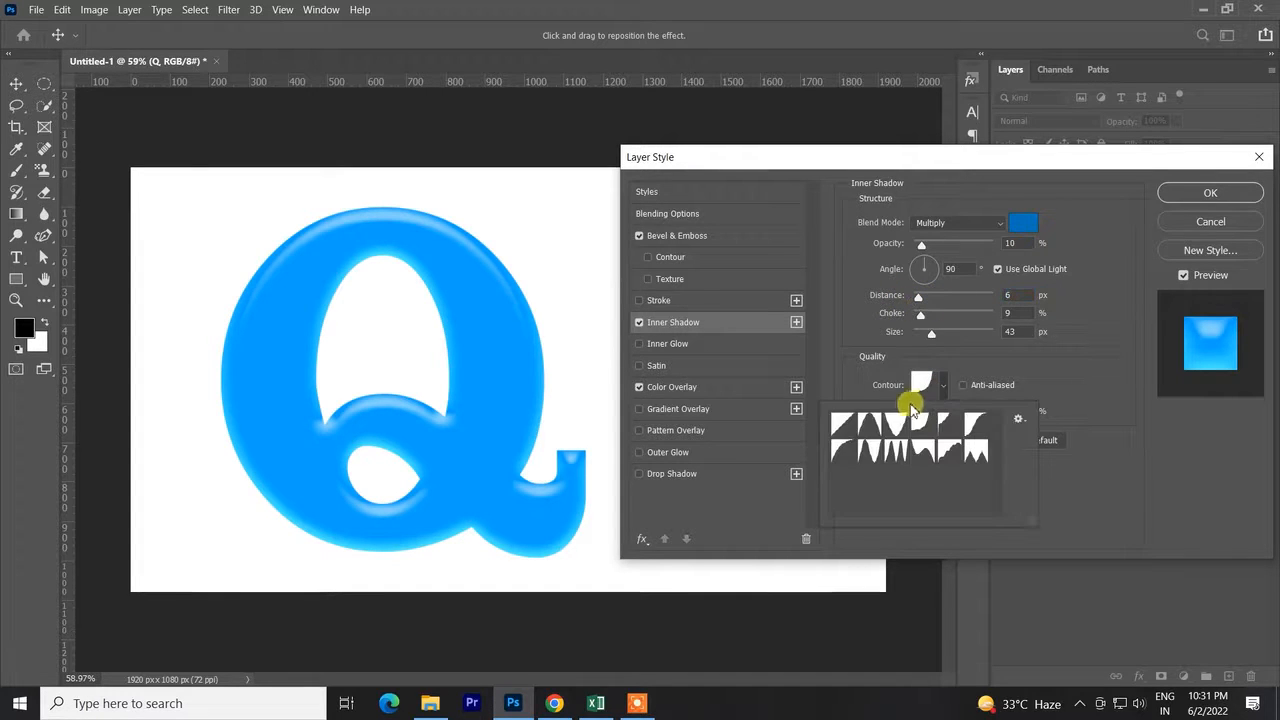
left_click(871, 423)
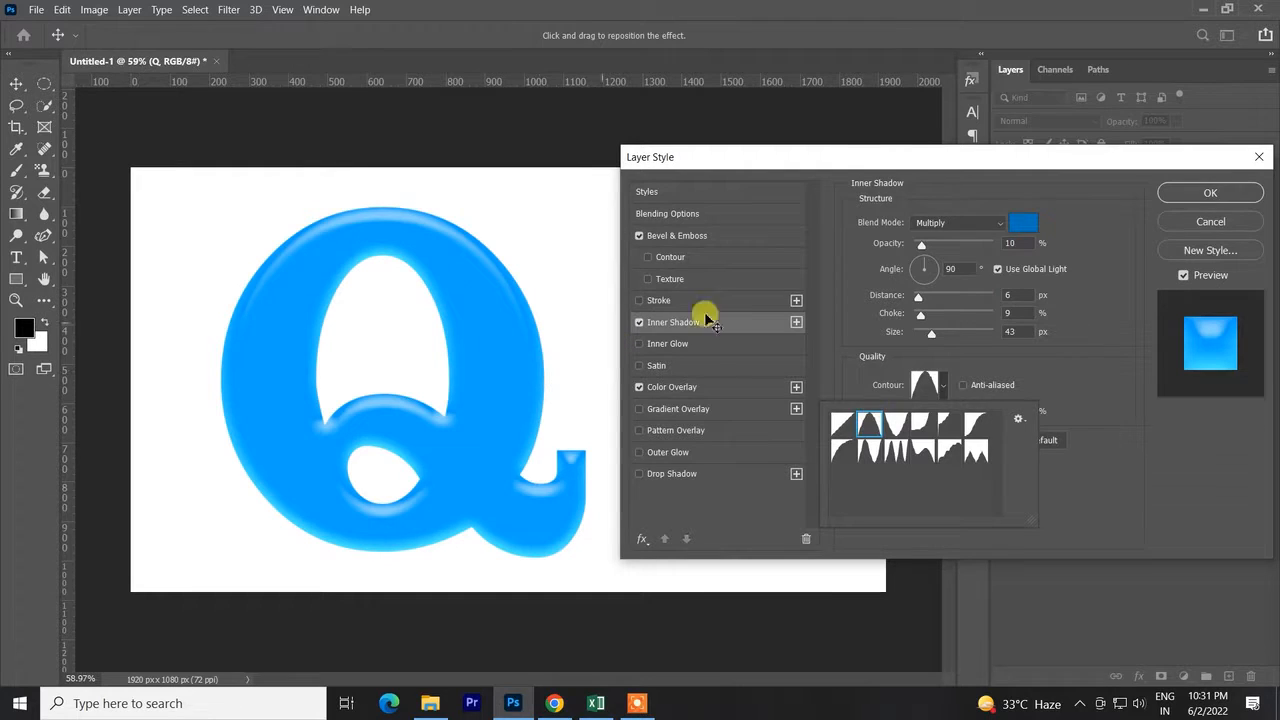
left_click(1100, 450)
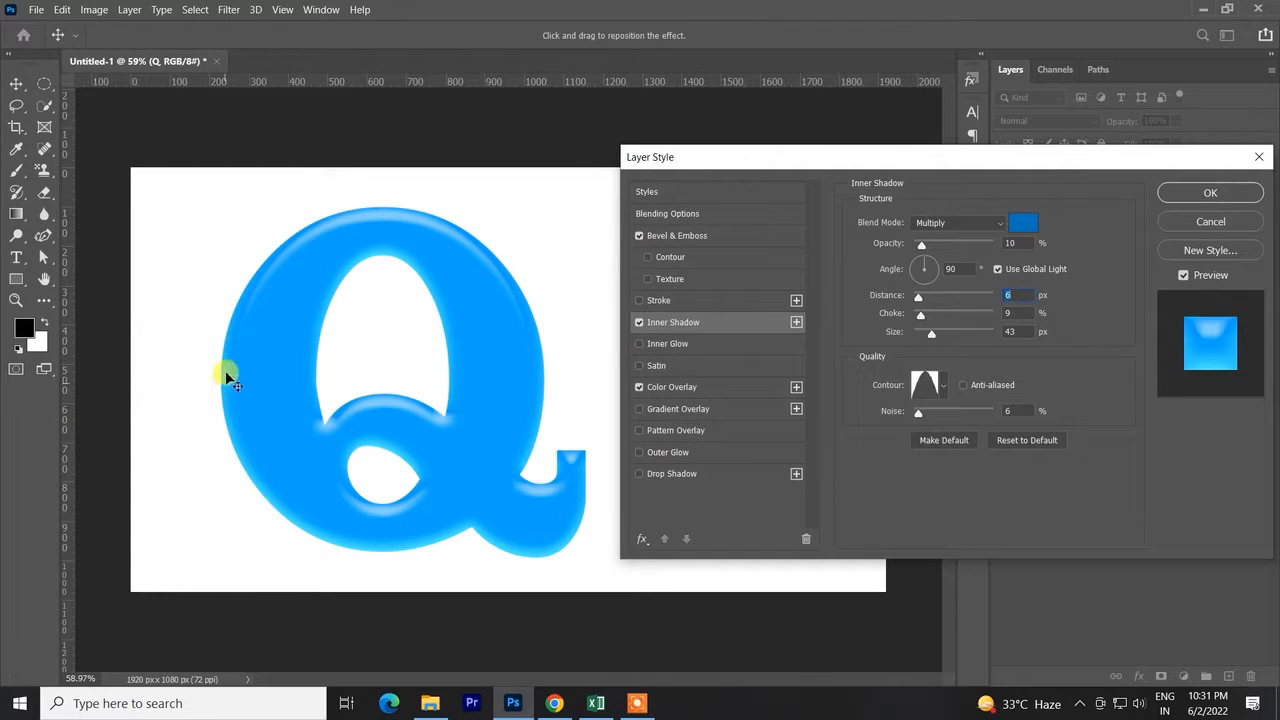
left_click(640, 323)
left_click(640, 323)
left_click(640, 323)
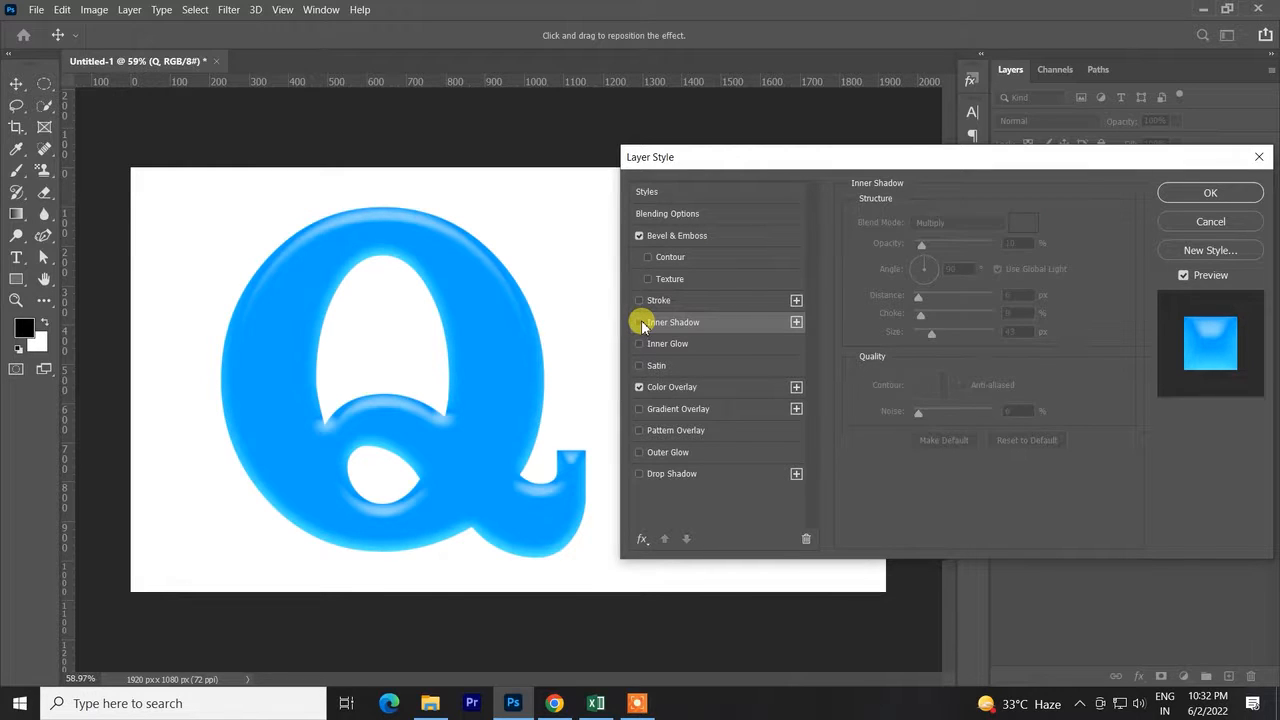
left_click(640, 323)
left_click(640, 323)
left_click(639, 323)
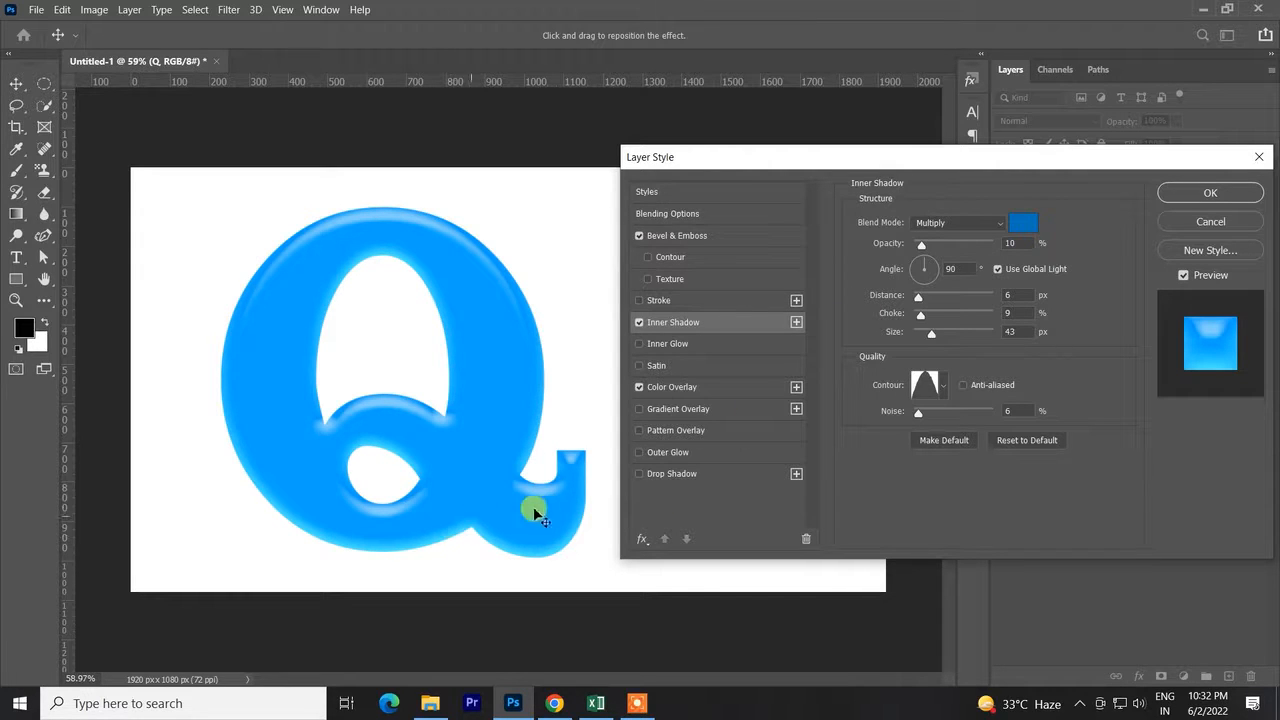
Add a Drop Shadow to the Q and set its colour to 0971ff
left_click(658, 475)
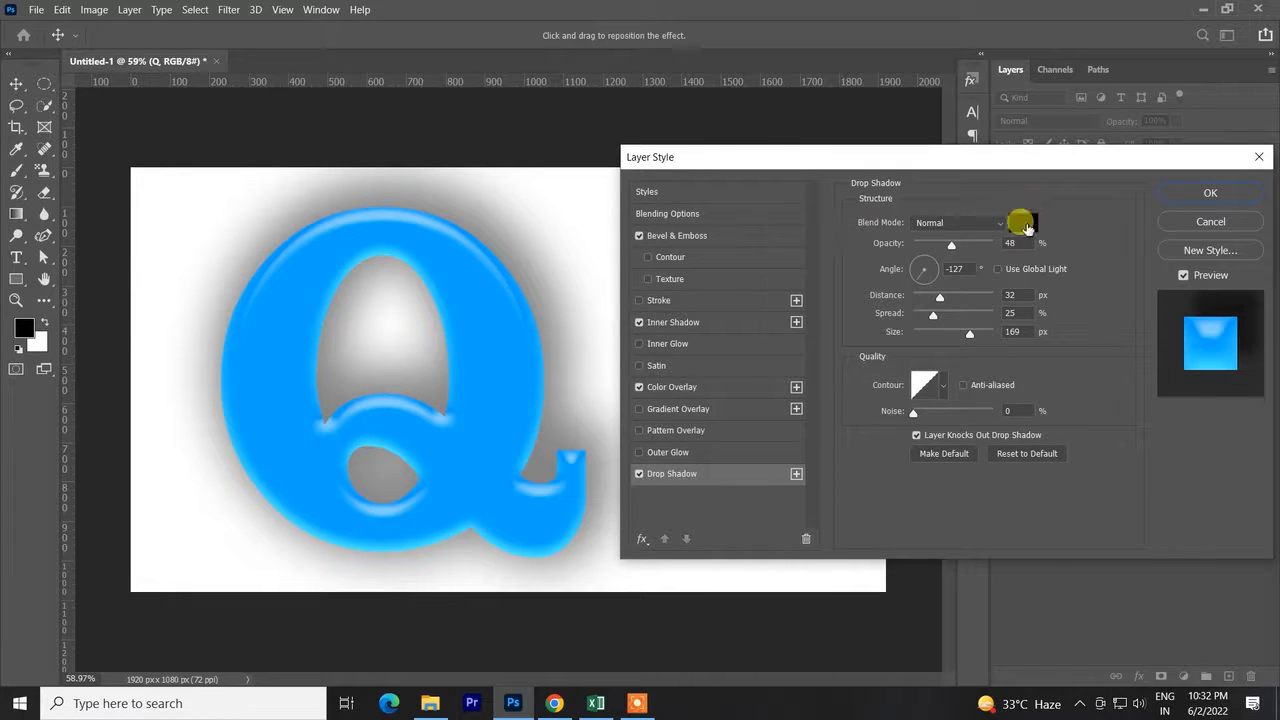
left_click(1027, 224)
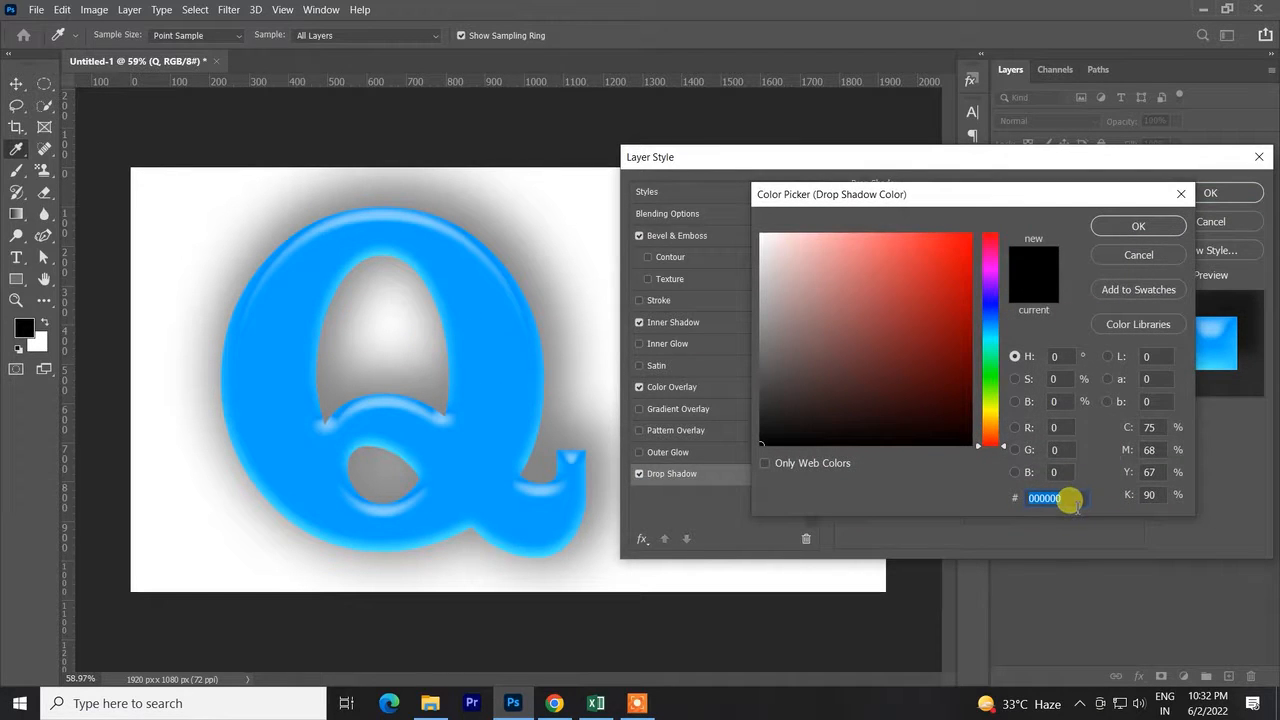
type("09")
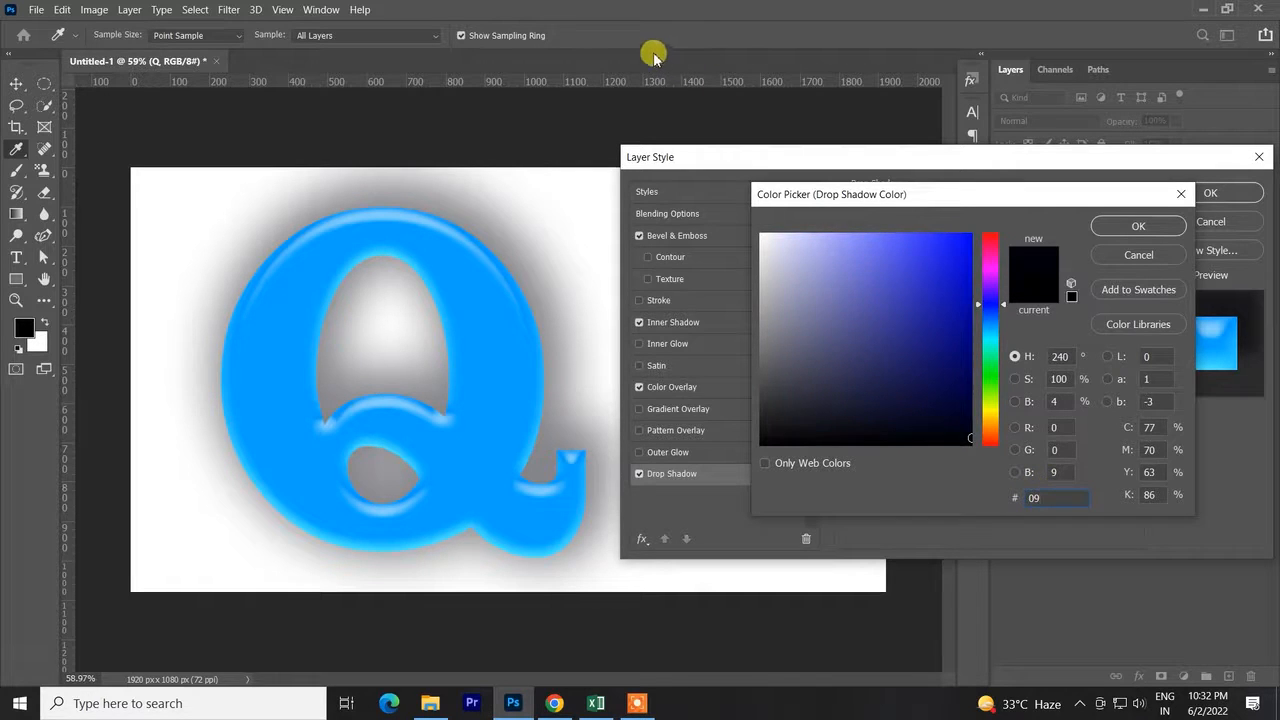
type("71")
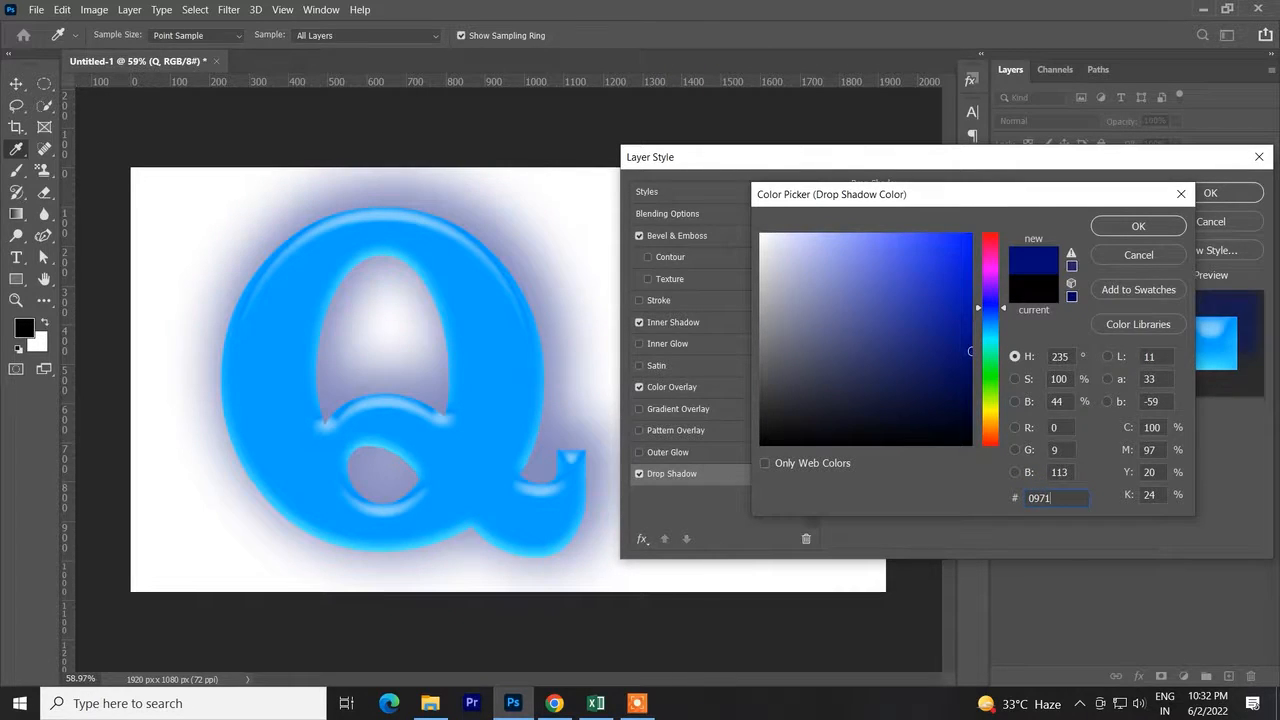
type("ff")
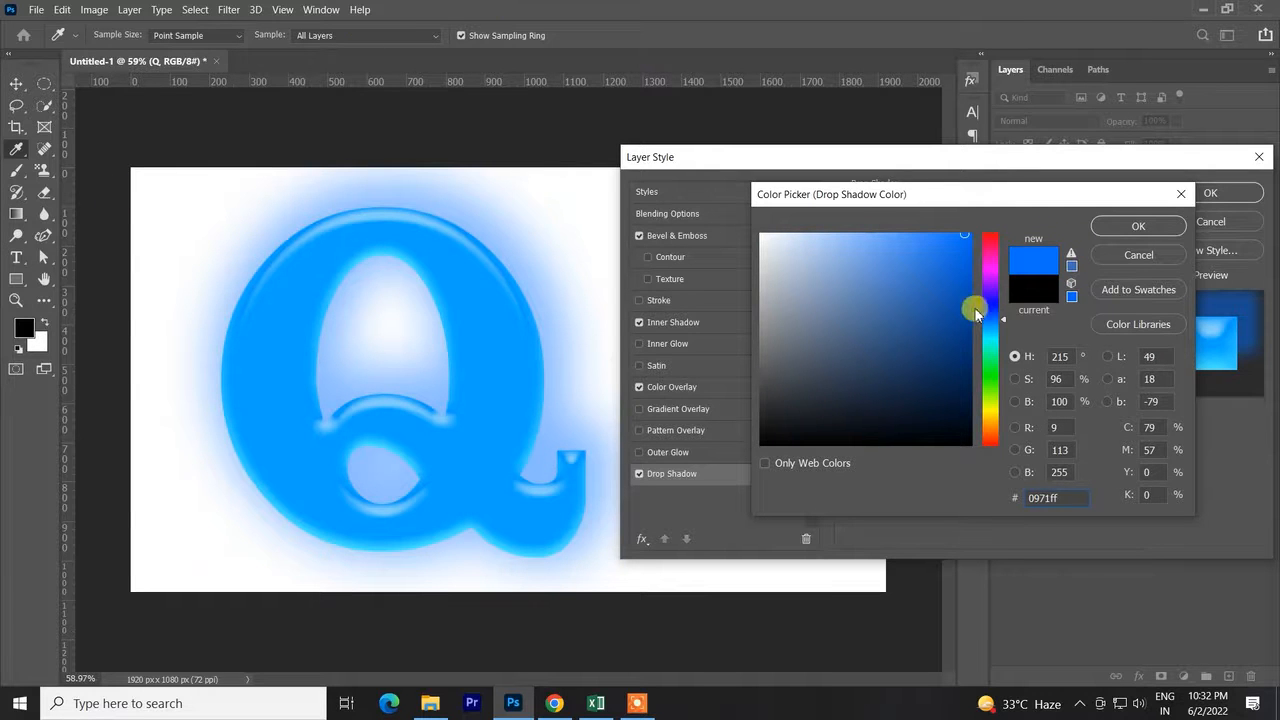
left_click(1139, 225)
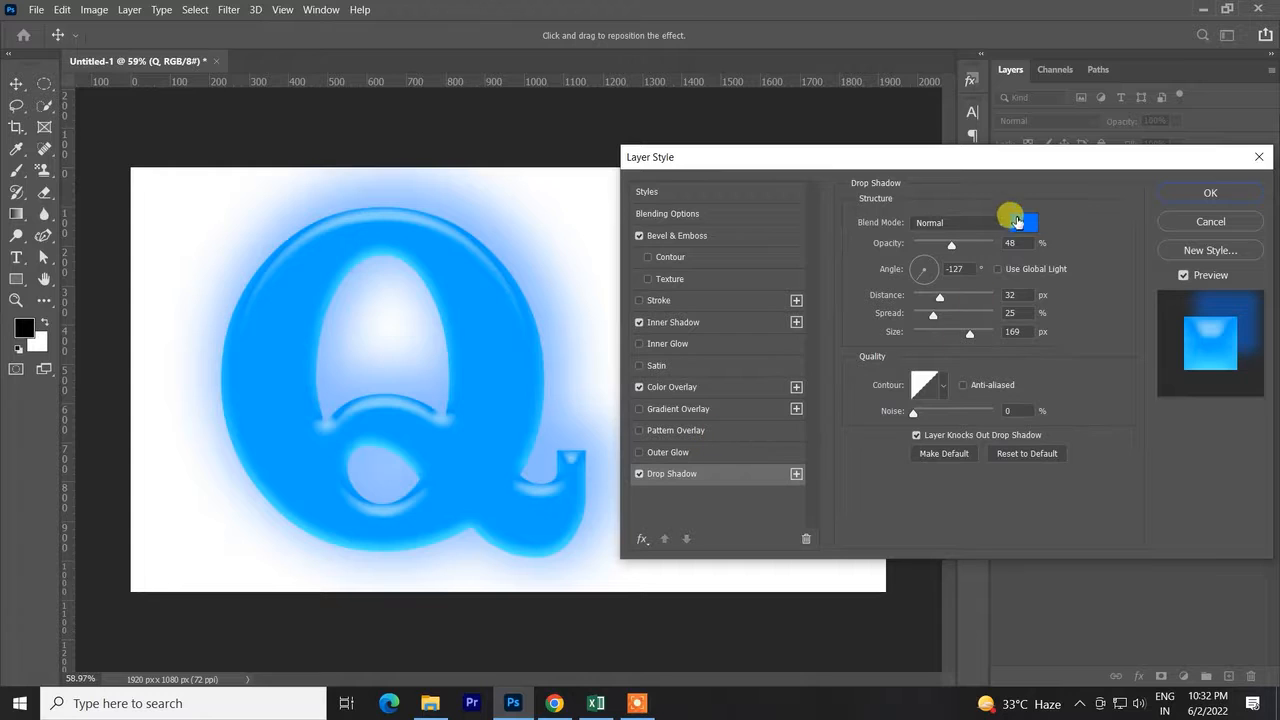
Set the drop shadow's blend mode to Multiply, its opacity to 40% and its spread to 34%
left_click(1004, 224)
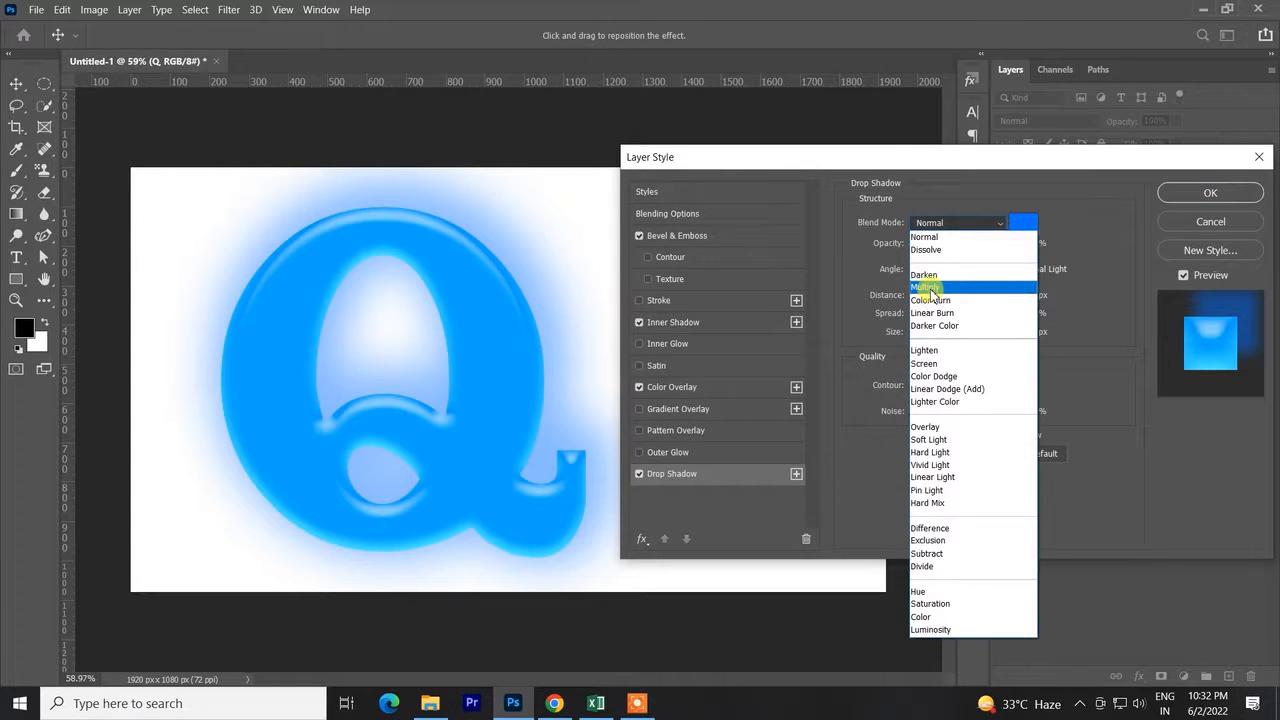
left_click(930, 270)
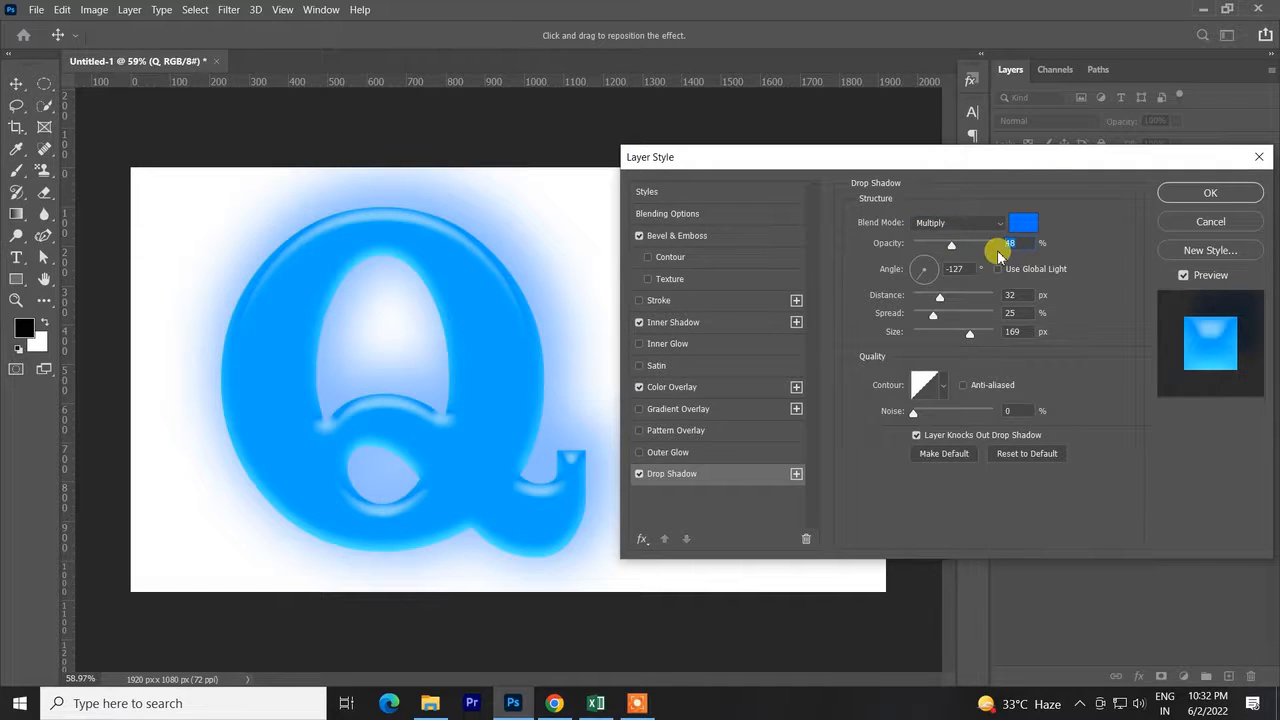
type("40")
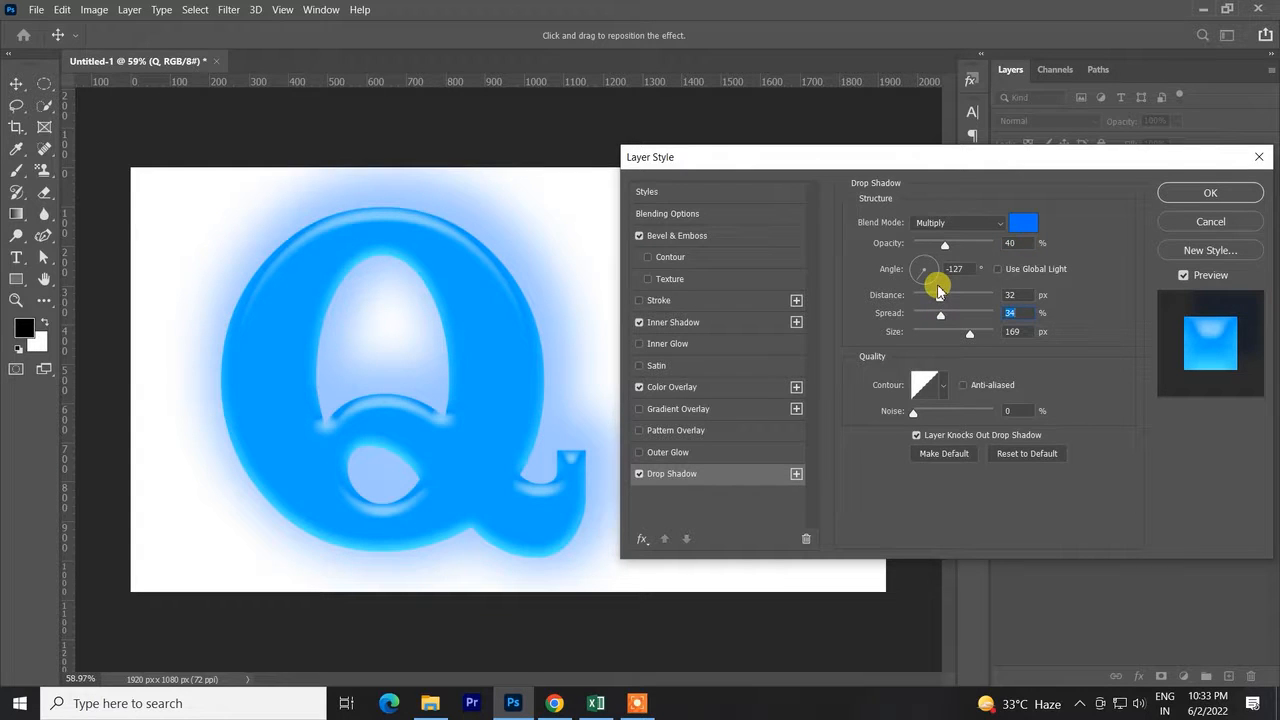
Try the single-peak contour preset on the drop shadow and restore the linear contour
left_click(941, 386)
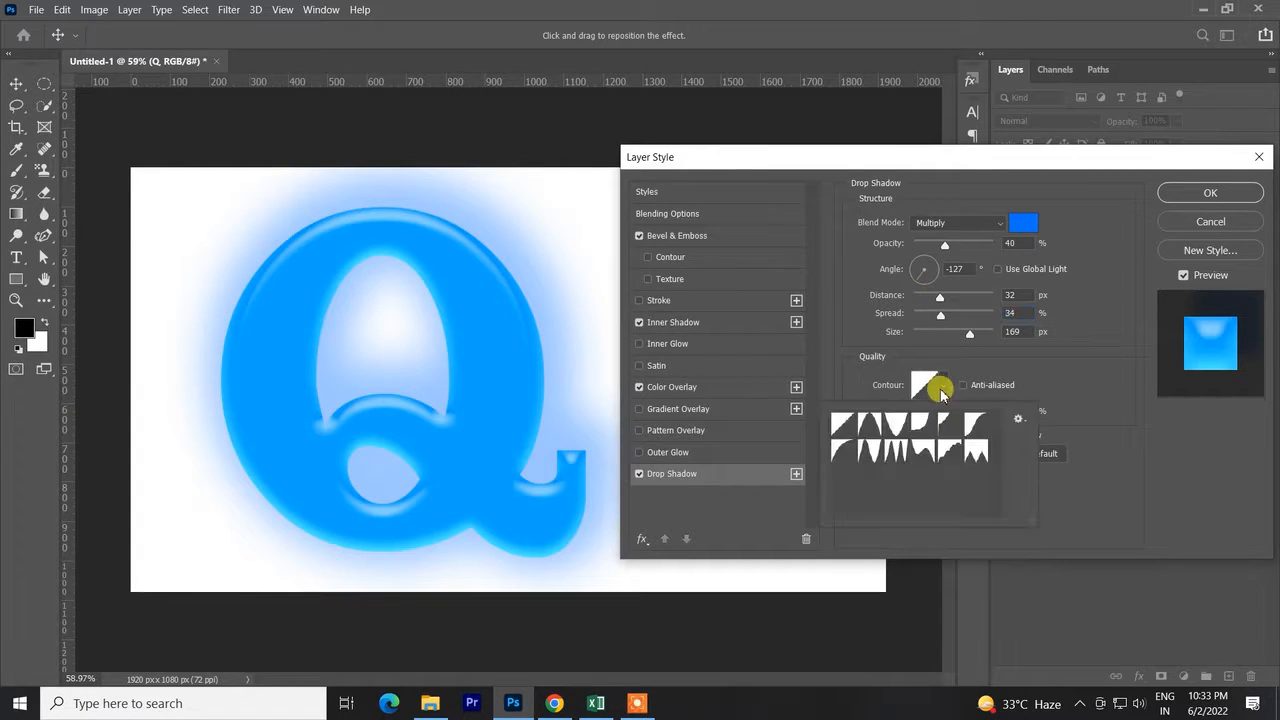
left_click(871, 425)
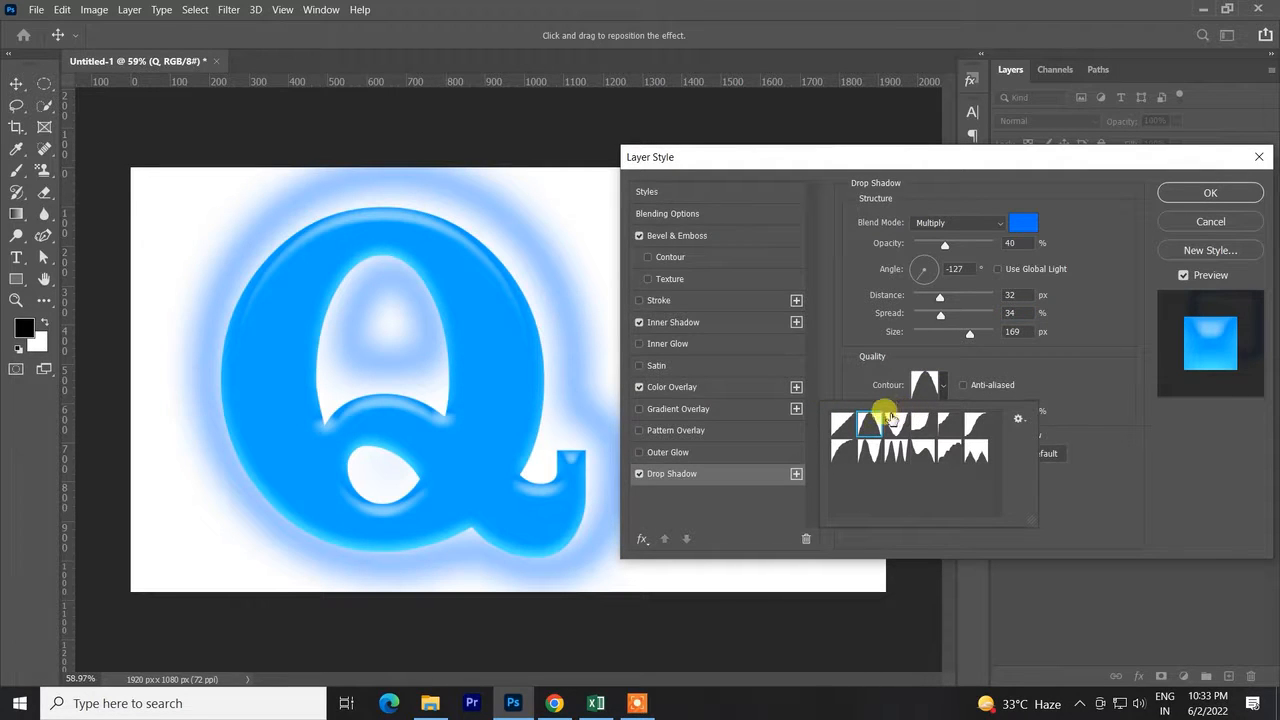
left_click(963, 367)
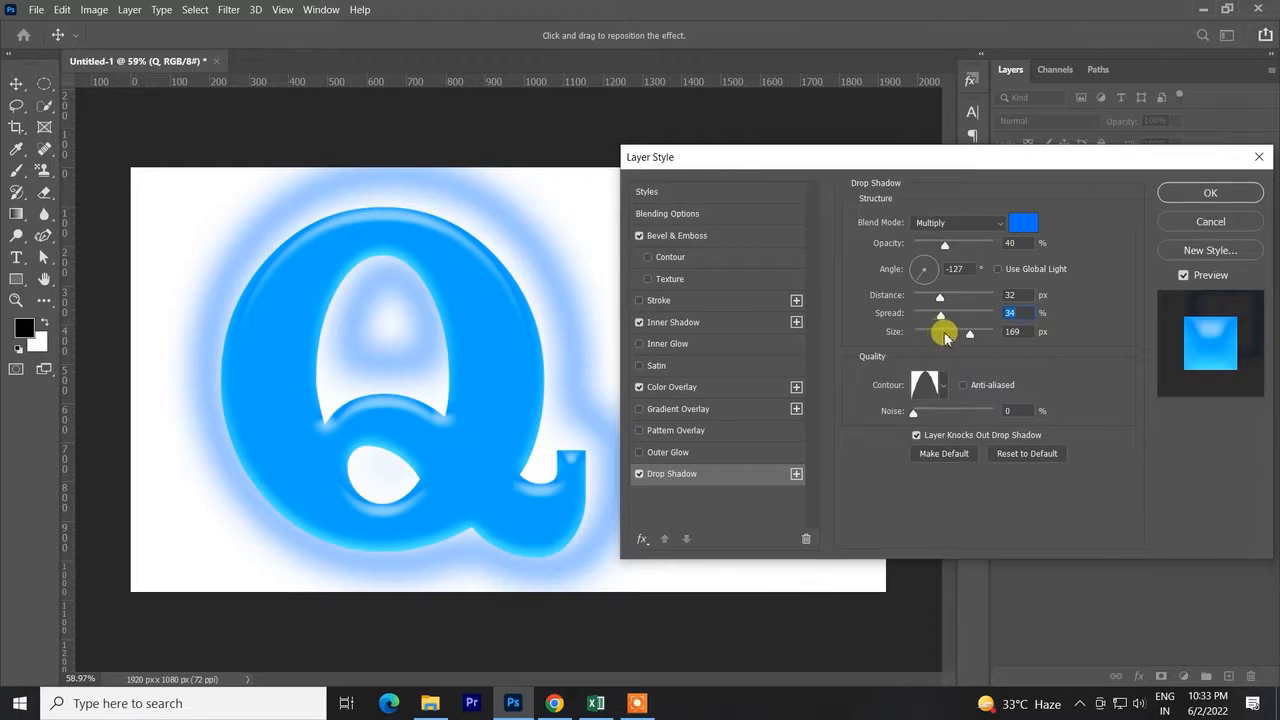
left_click(926, 385)
left_click(845, 422)
left_click(988, 352)
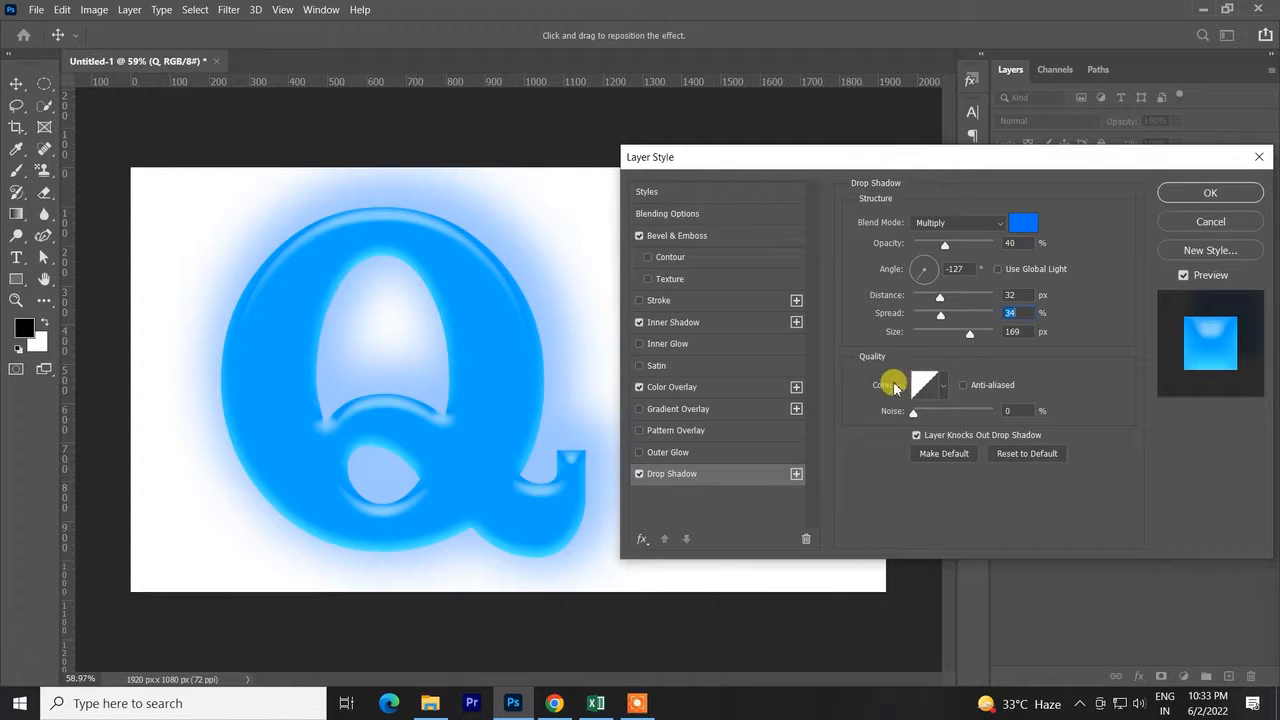
Reduce the drop shadow's size to 10 px
left_click(926, 332)
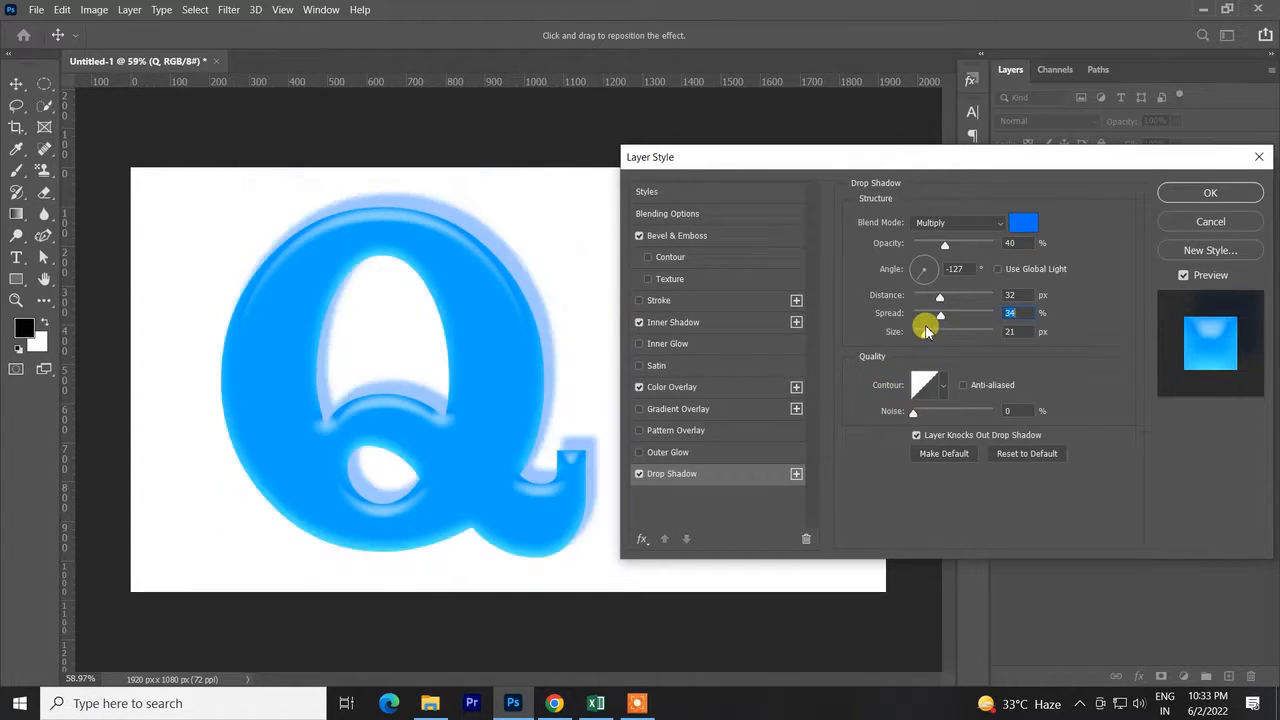
left_click_drag(926, 332, 921, 331)
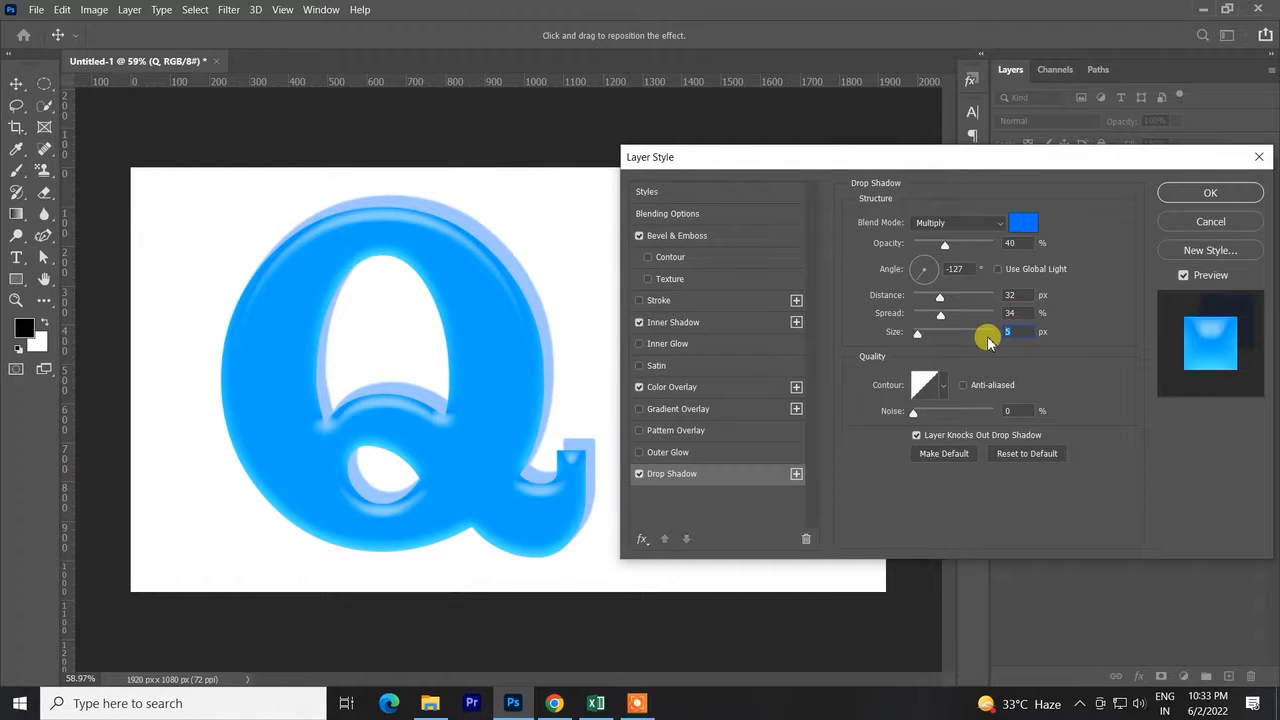
type("1")
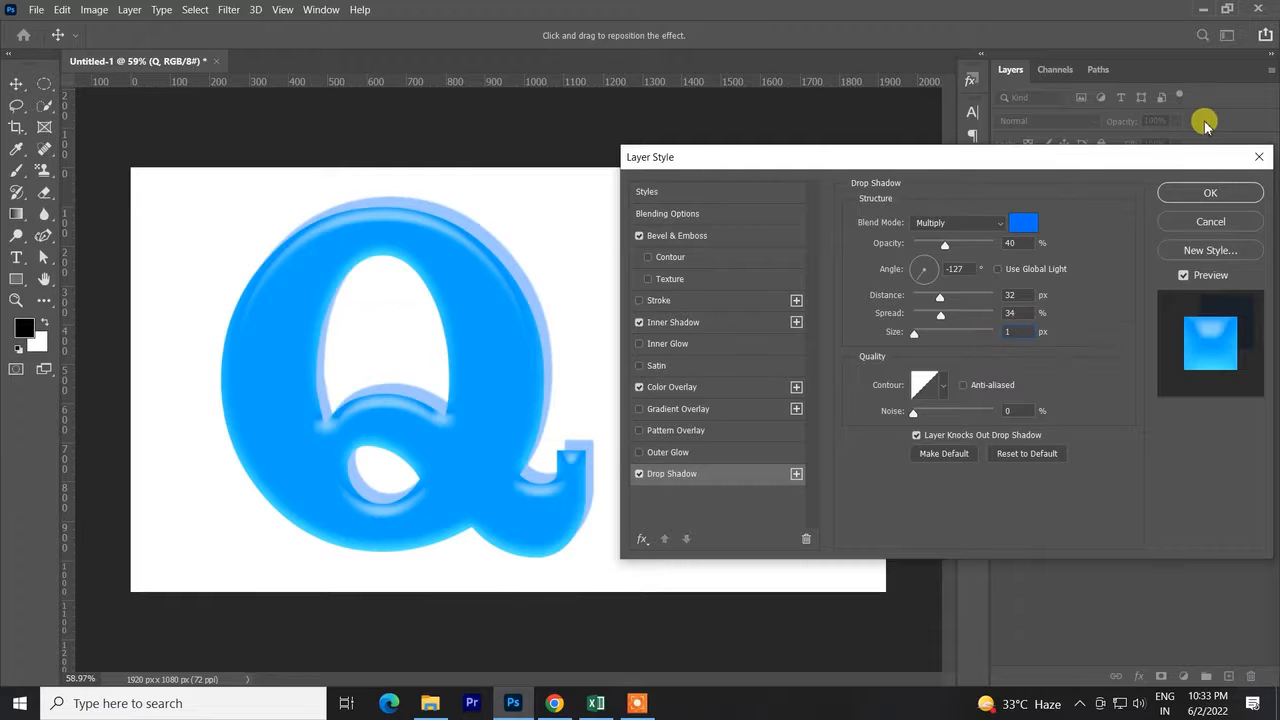
type("0")
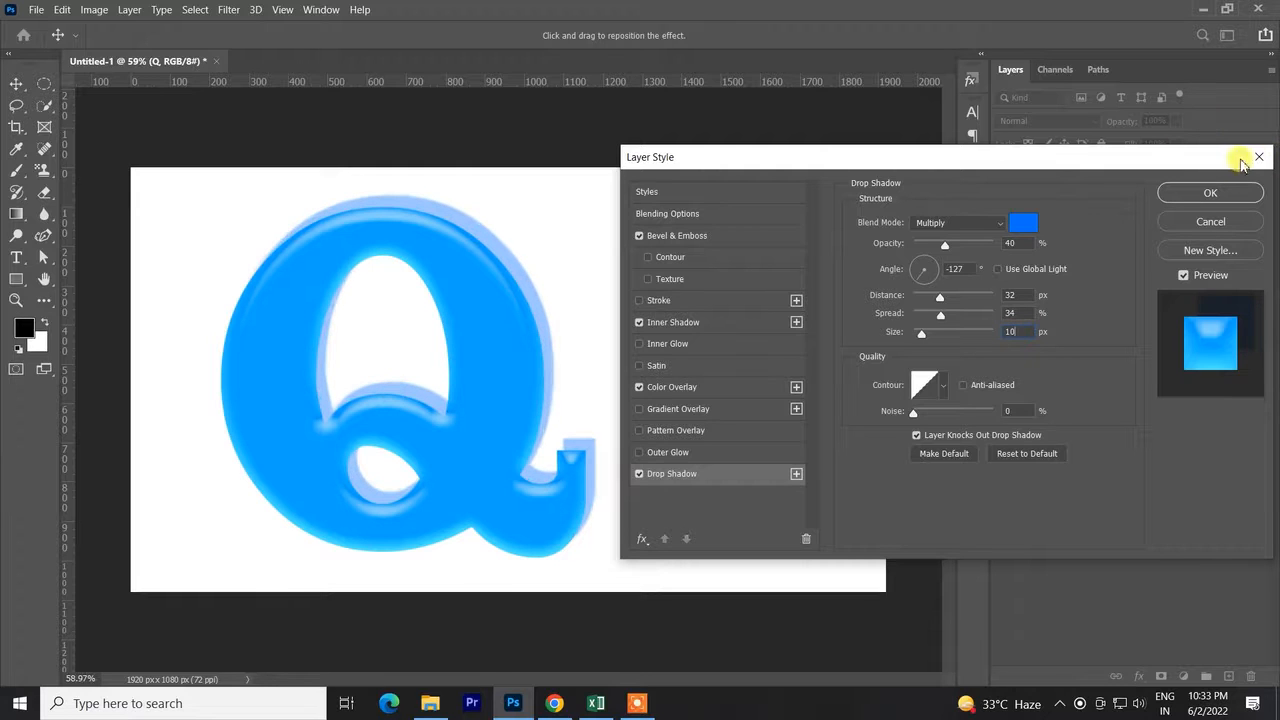
left_click(1079, 392)
Set the drop shadow's distance to 3 px and opacity to 38%, comparing the letter with and without the effect
left_click_drag(952, 303, 918, 307)
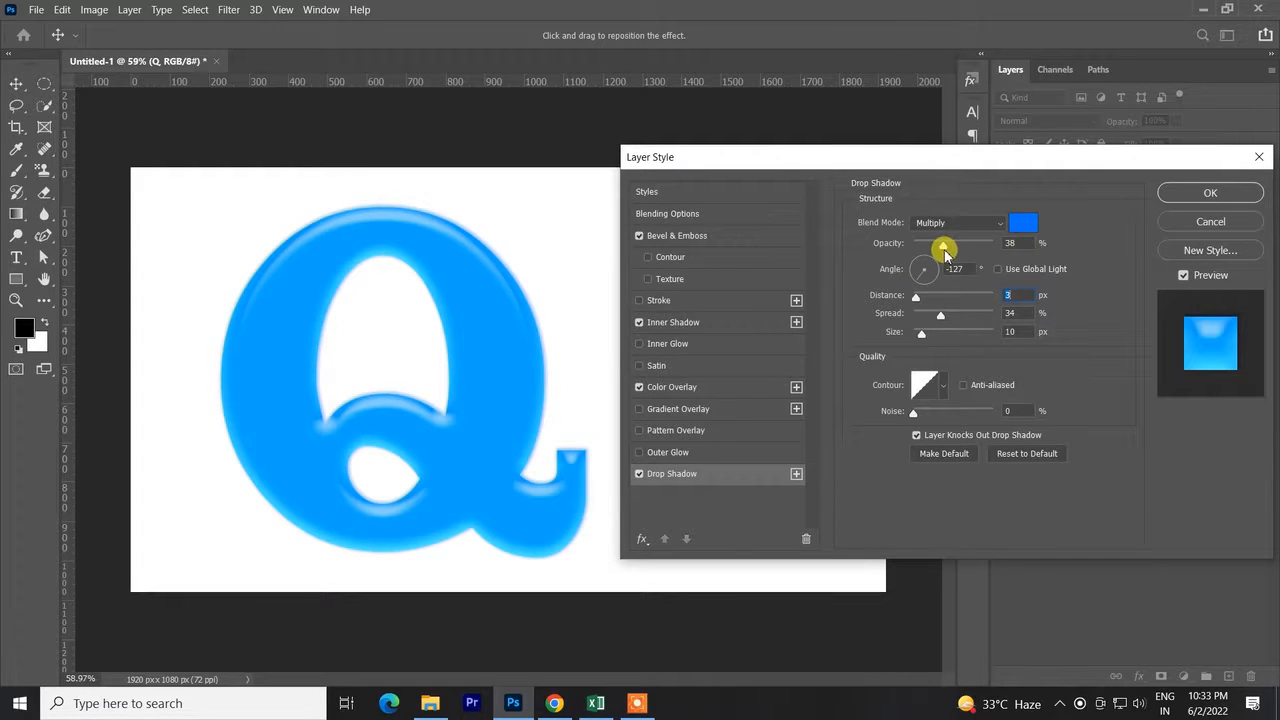
left_click_drag(944, 251, 944, 258)
left_click(639, 474)
left_click(639, 474)
Try a different spread and a 16 px distance for the drop shadow, undoing each change
mouse_move(942, 316)
left_mouse_down()
mouse_move(1117, 309)
mouse_move(953, 337)
left_mouse_up()
key("ctrl+z")
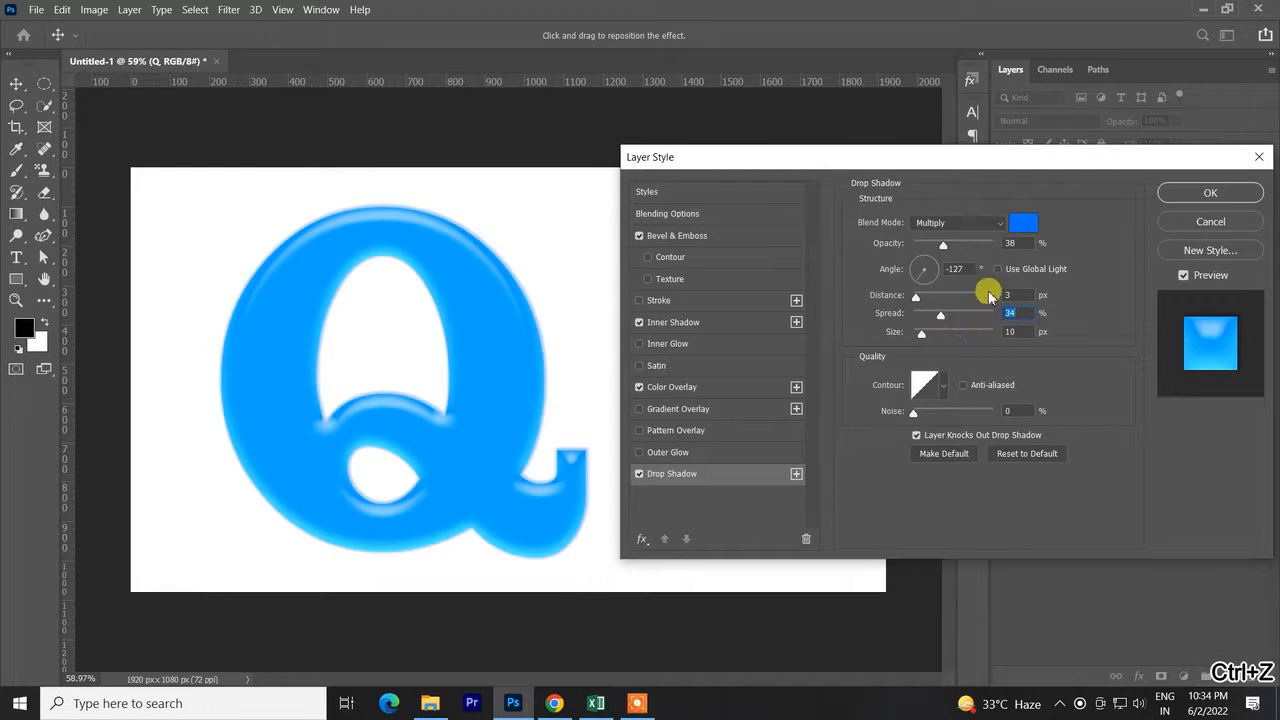
mouse_move(918, 300)
left_mouse_down()
mouse_move(1046, 271)
mouse_move(928, 300)
left_mouse_up()
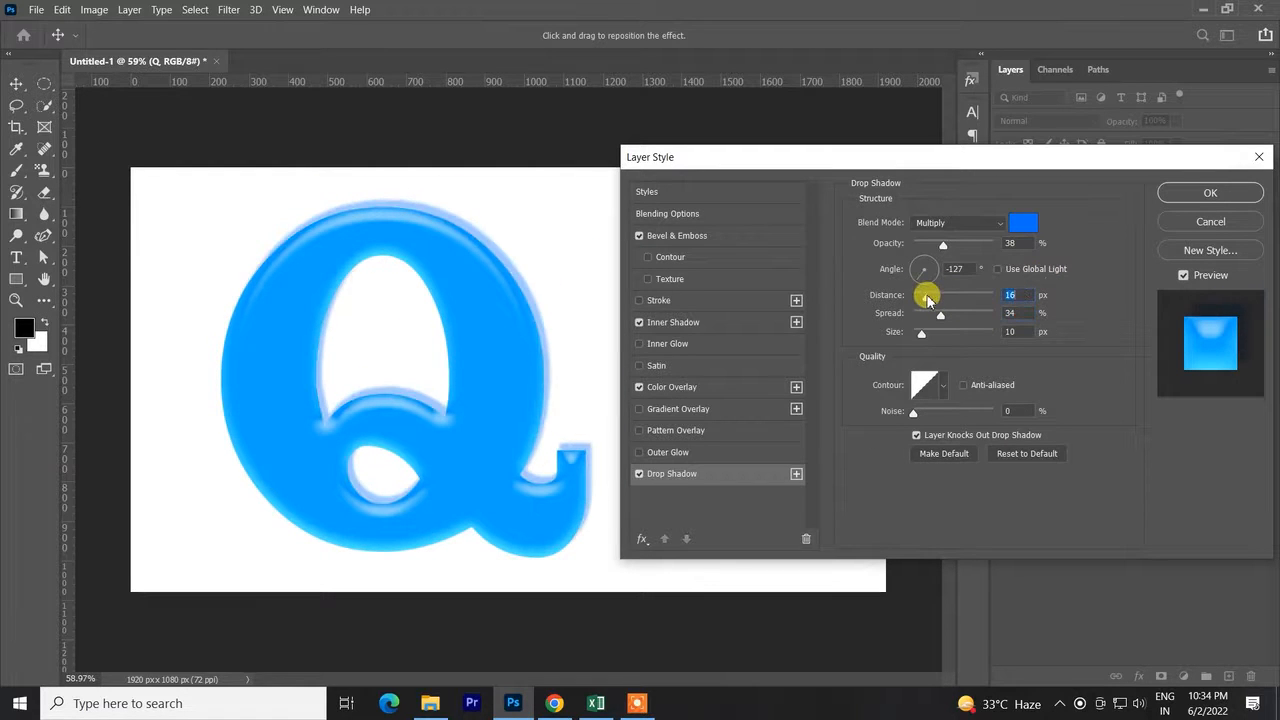
key("ctrl+z")
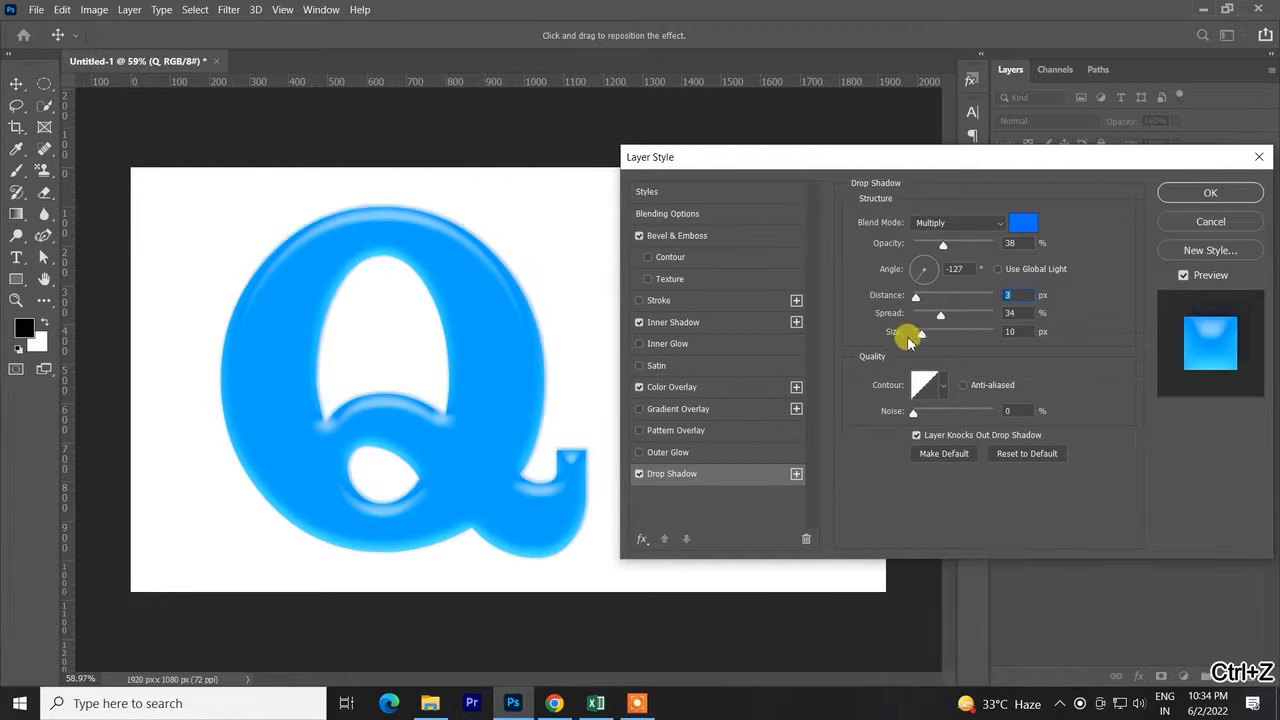
Set the drop shadow's size to 13 px
mouse_move(920, 340)
left_mouse_down()
mouse_move(940, 338)
mouse_move(924, 340)
left_mouse_up()
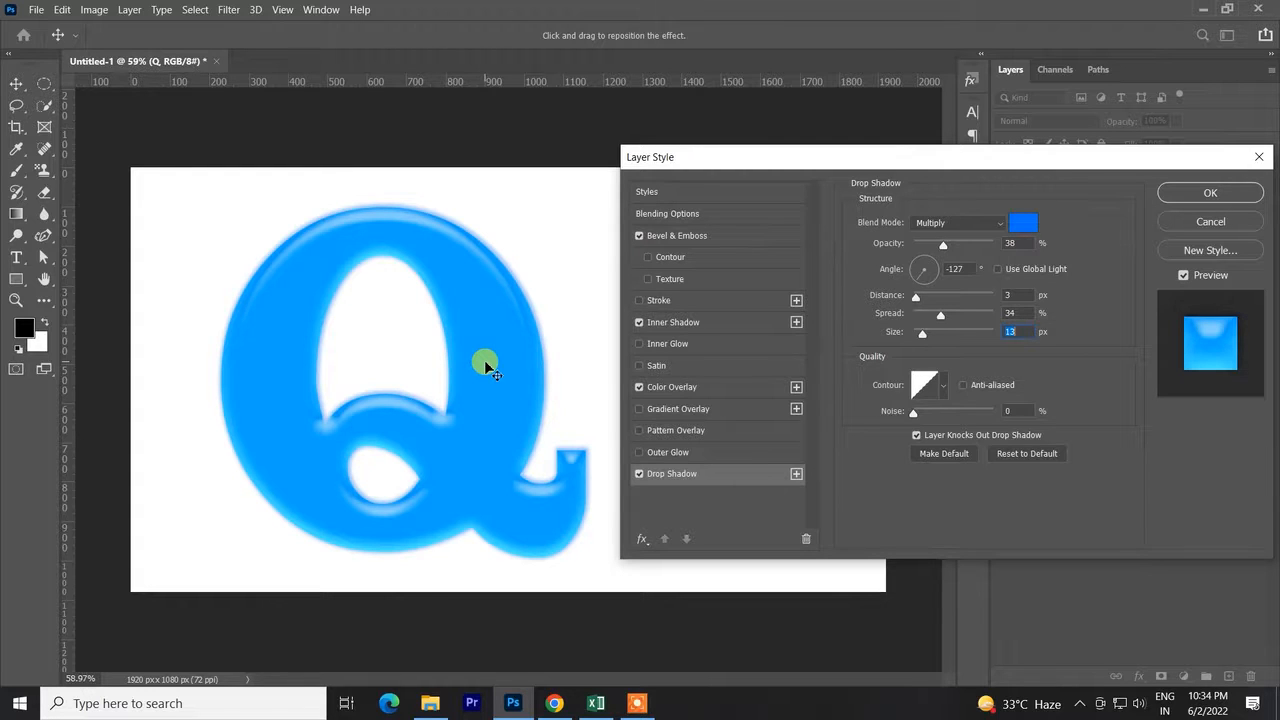
Add an Inner Glow to the Q with Dissolve blend mode and white (ffffff) as its colour
left_click(671, 339)
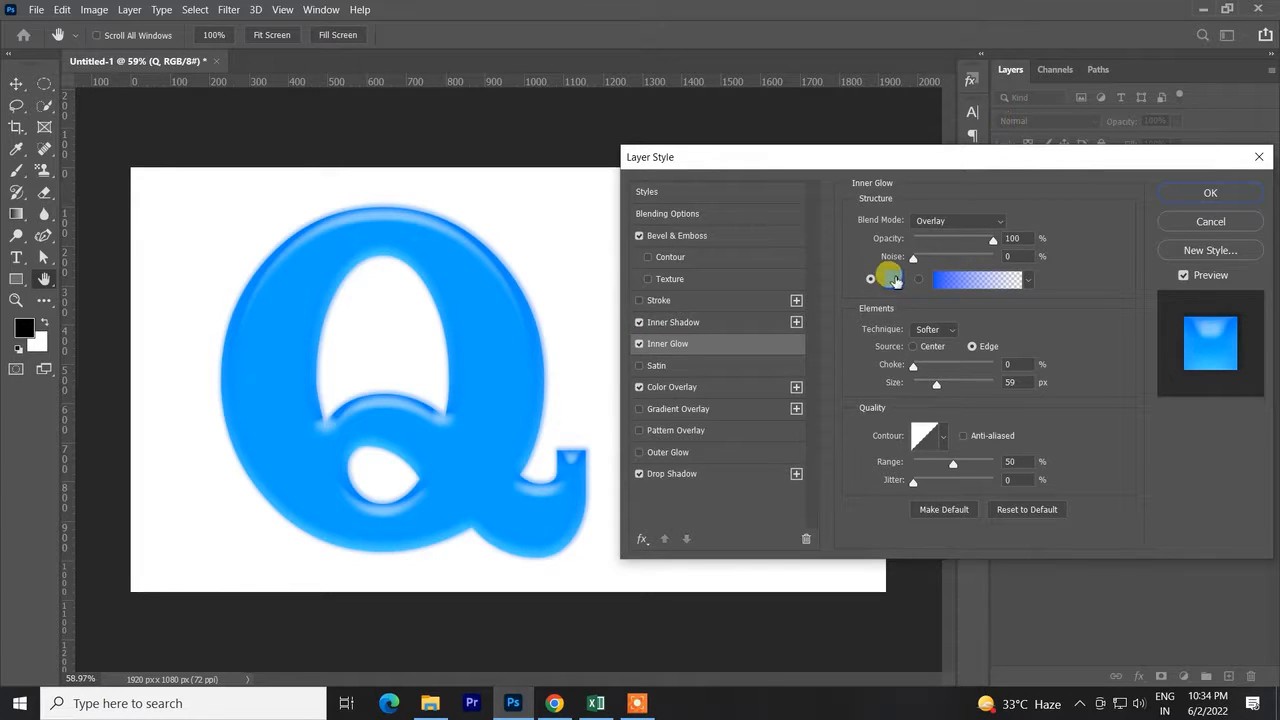
left_click(930, 222)
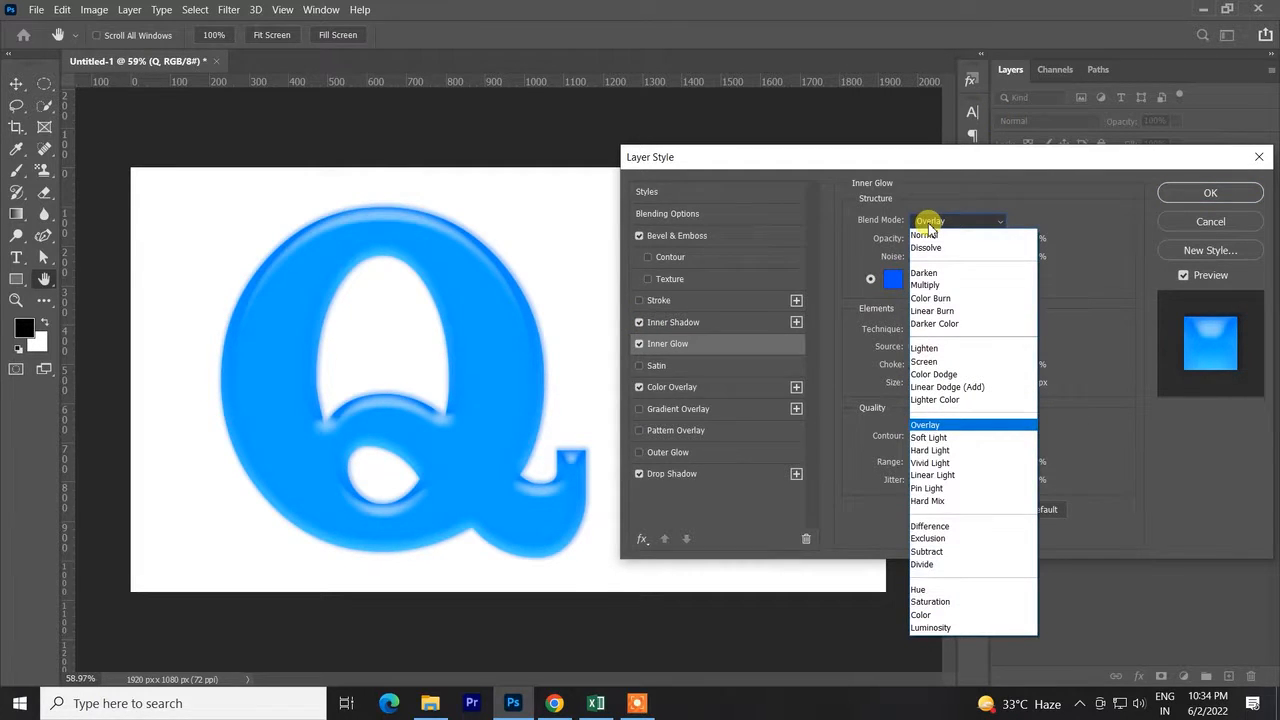
left_click(940, 249)
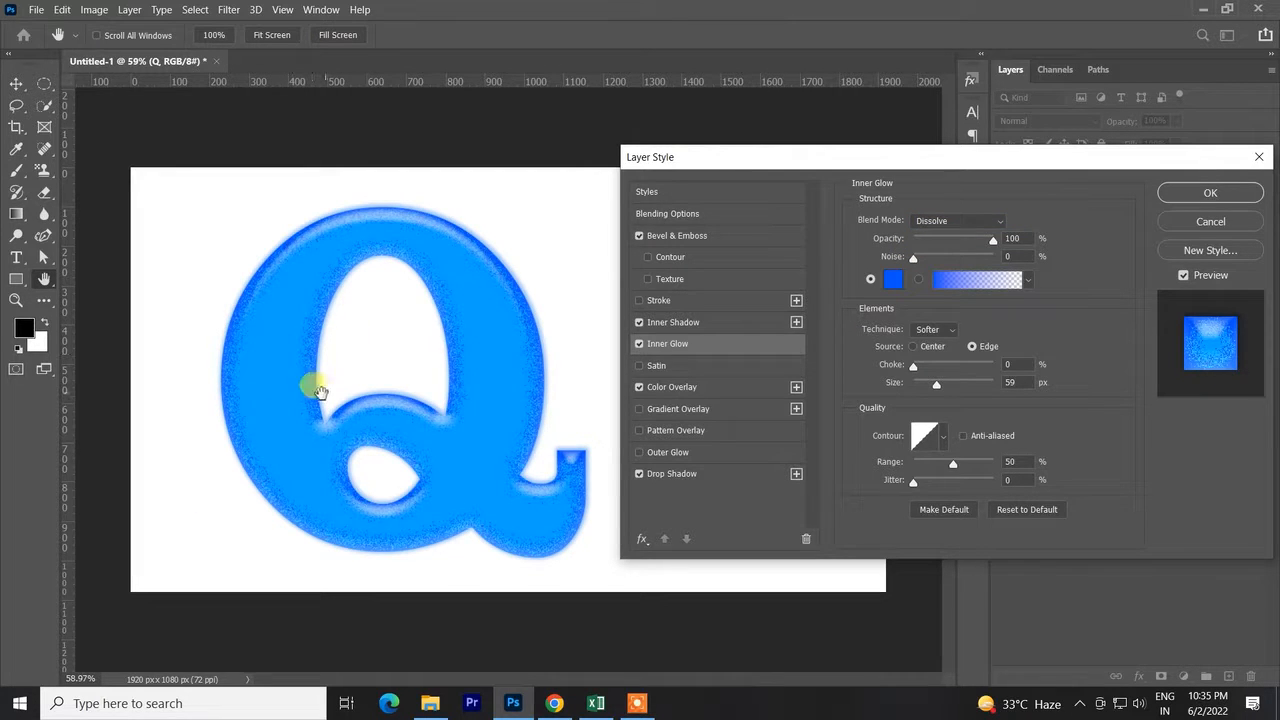
left_click(893, 280)
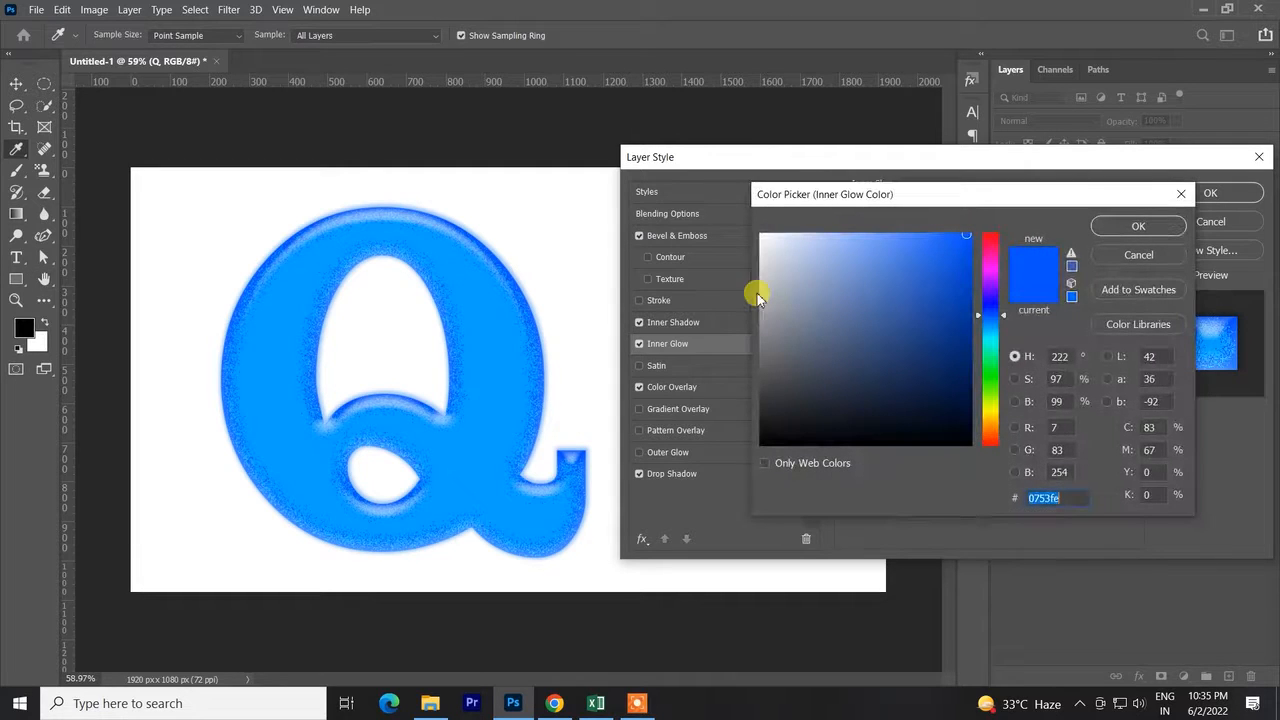
left_click_drag(781, 271, 737, 191)
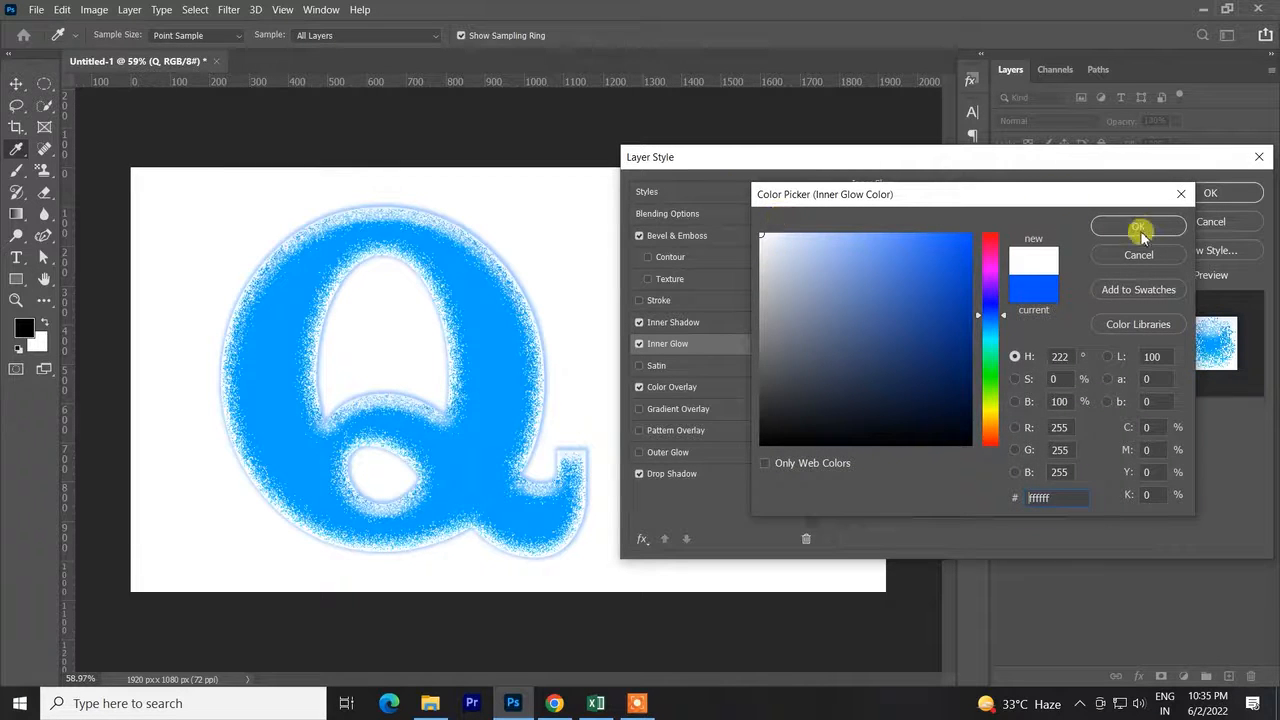
left_click(1138, 226)
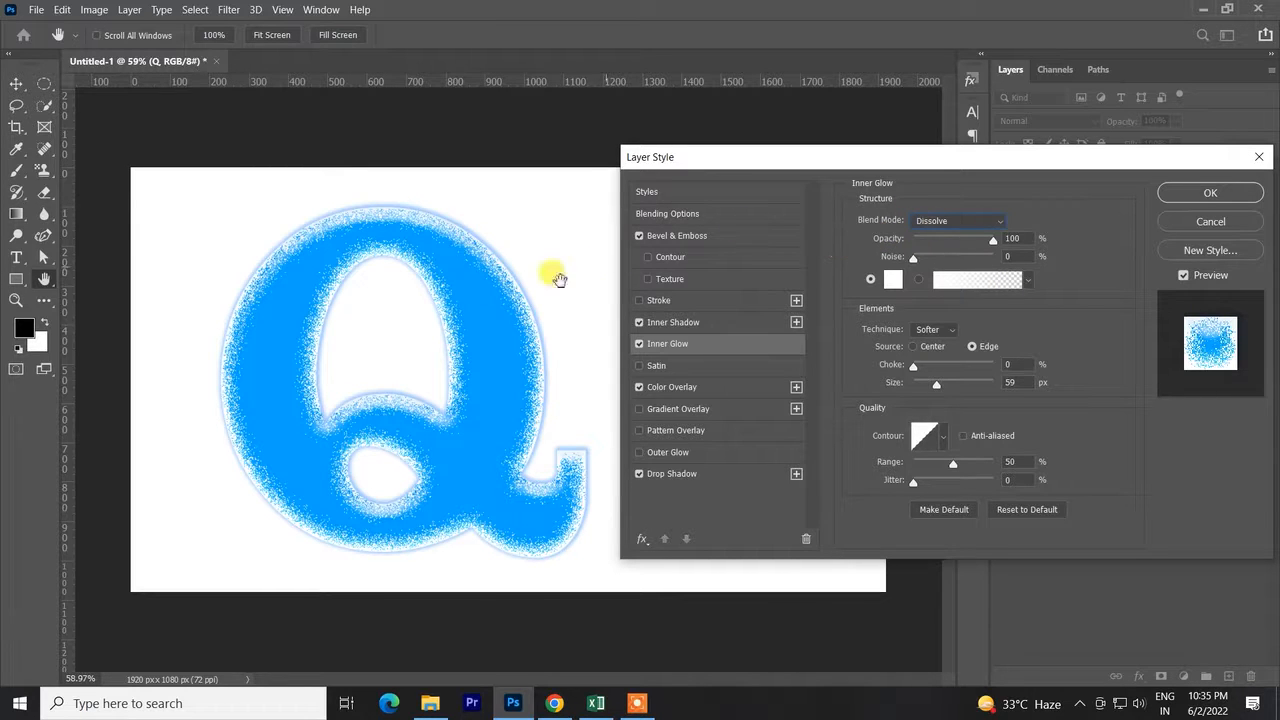
Lower the inner glow's opacity to 2% and apply the layer style to the Q
key("alt")
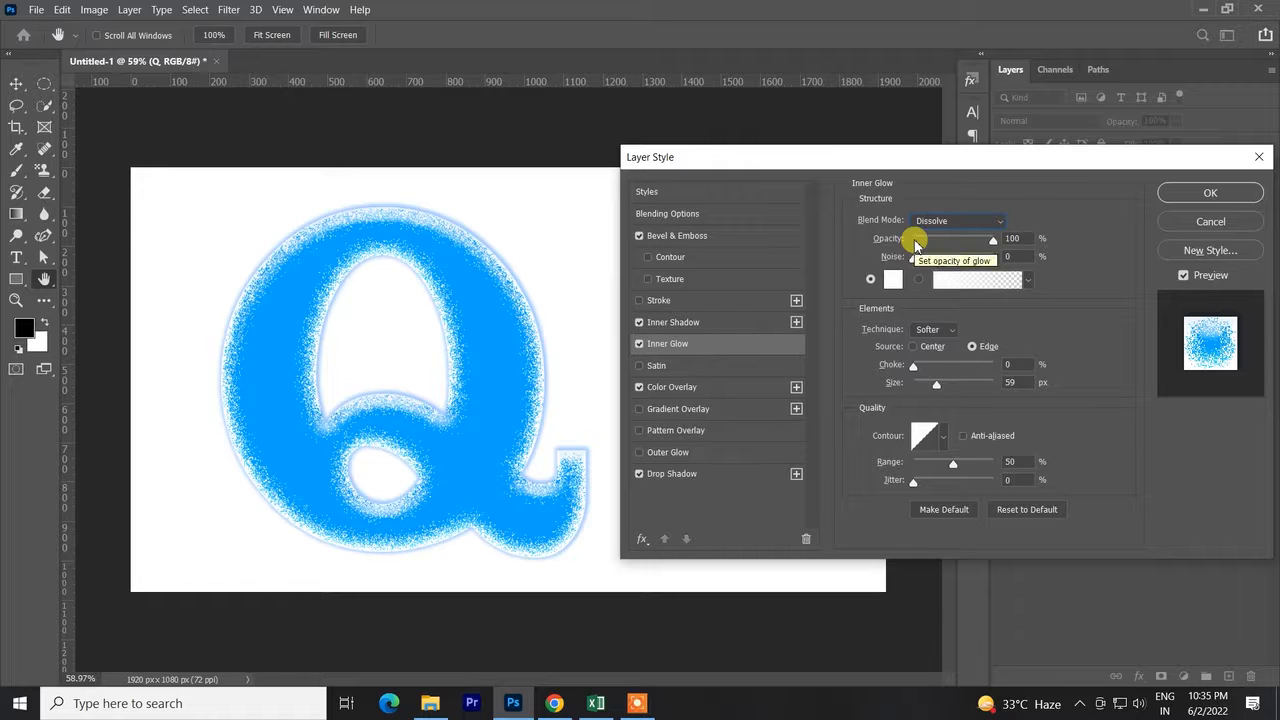
left_click_drag(988, 244, 918, 260)
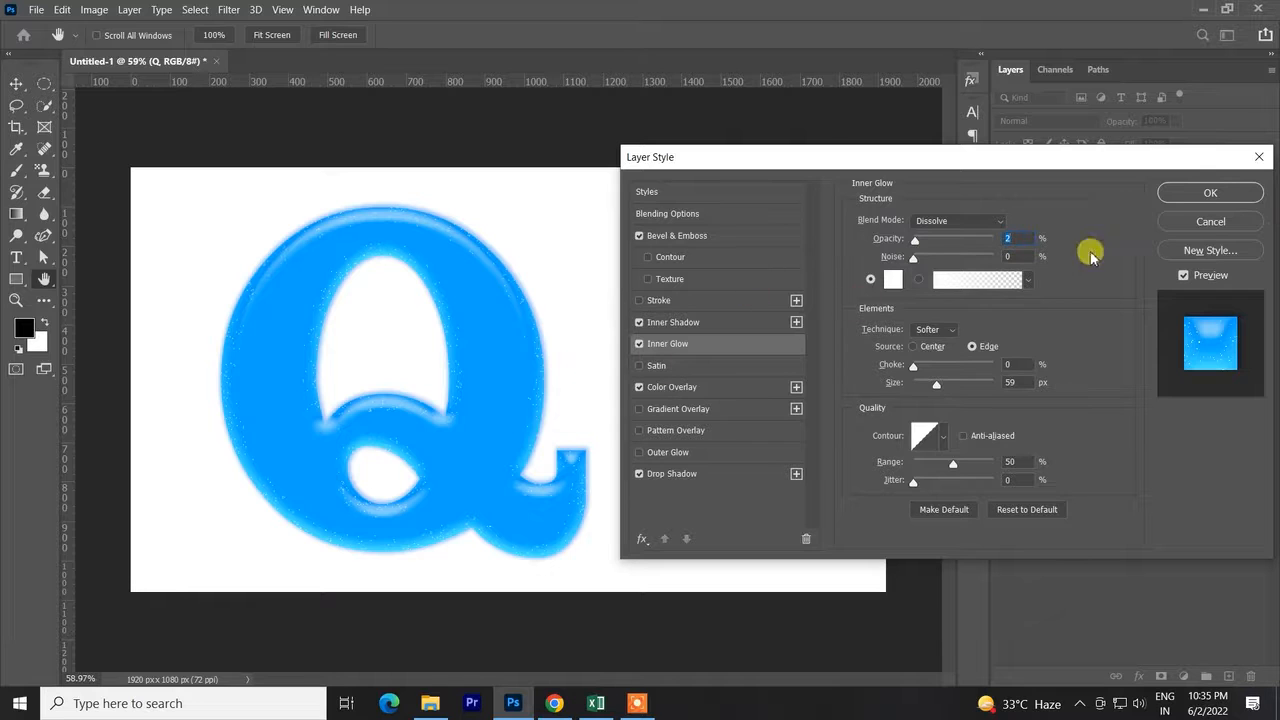
left_click(1176, 203)
scroll(445, 345, "up", 1)
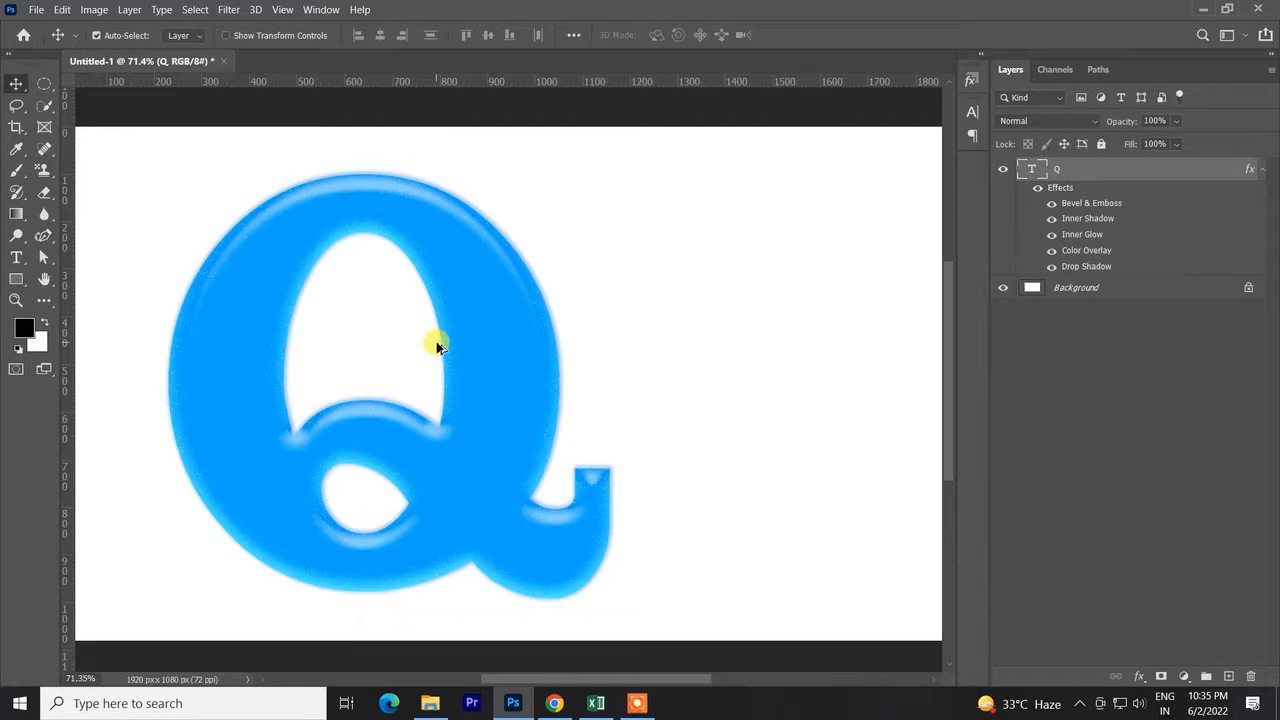
Reopen the Q layer's style and set the inner glow's size to 92 px, trying 240 px along the way
double_click(1143, 183)
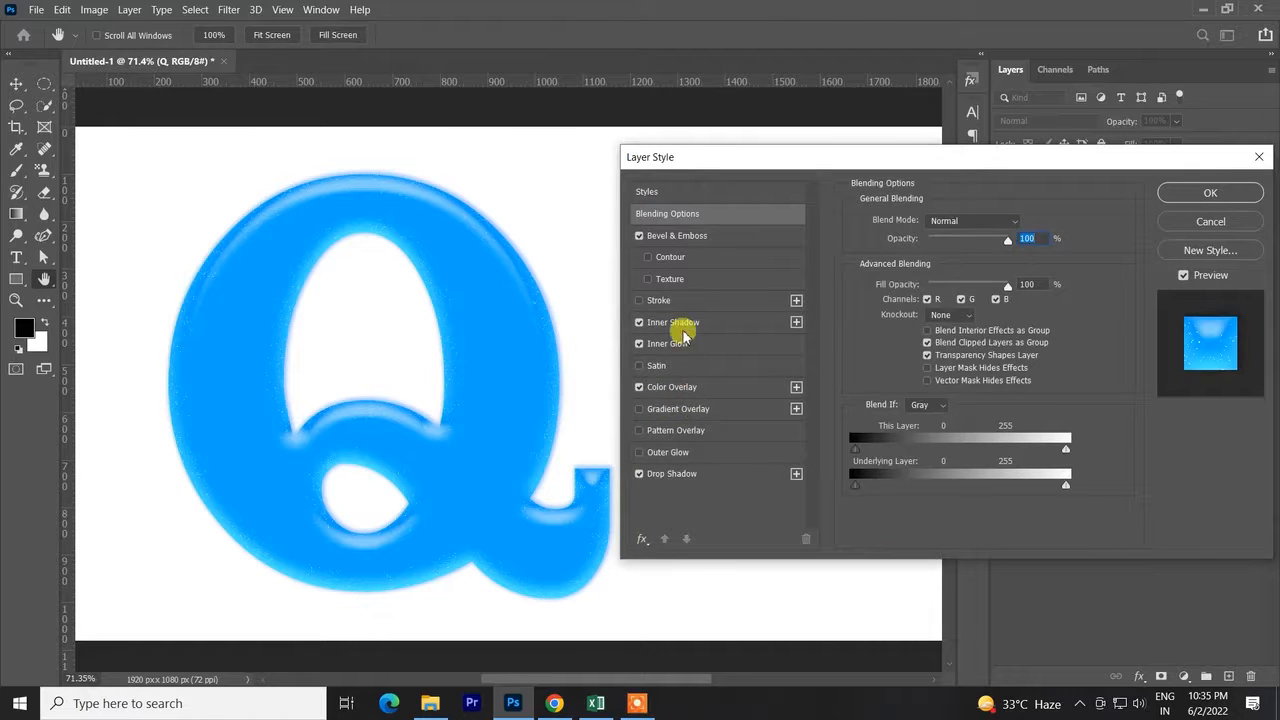
left_click(686, 341)
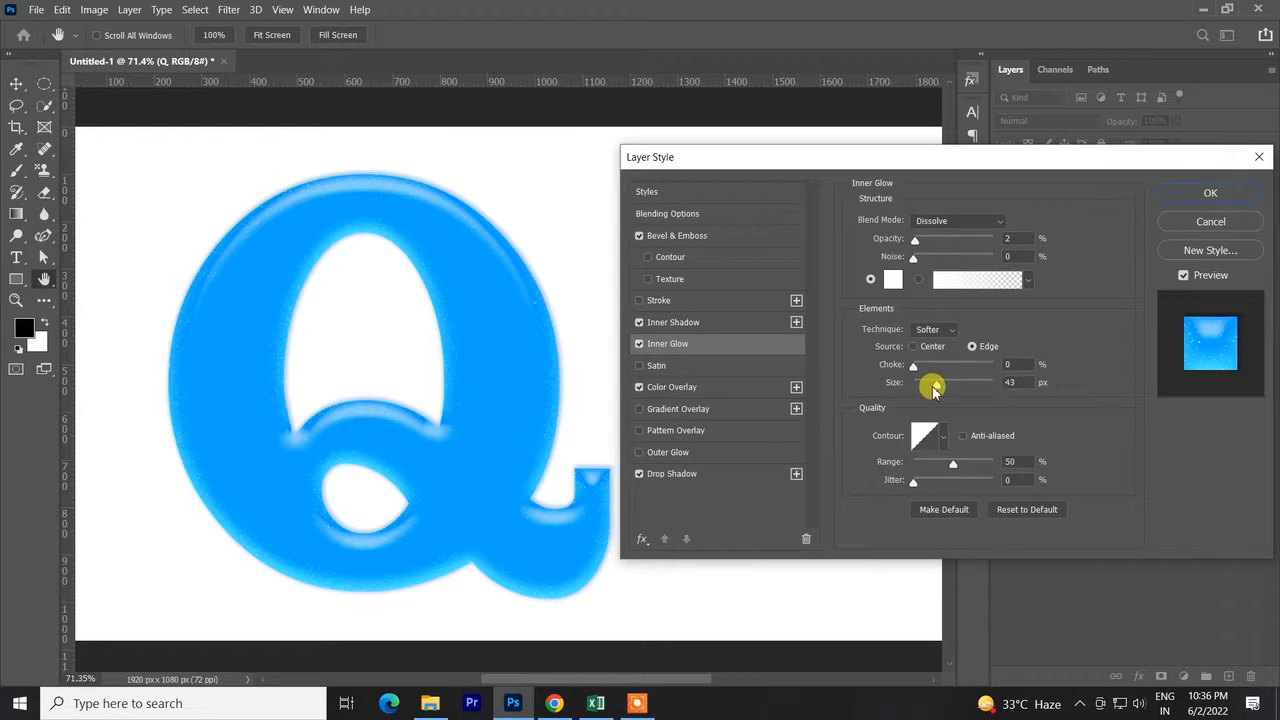
left_click_drag(935, 388, 1048, 371)
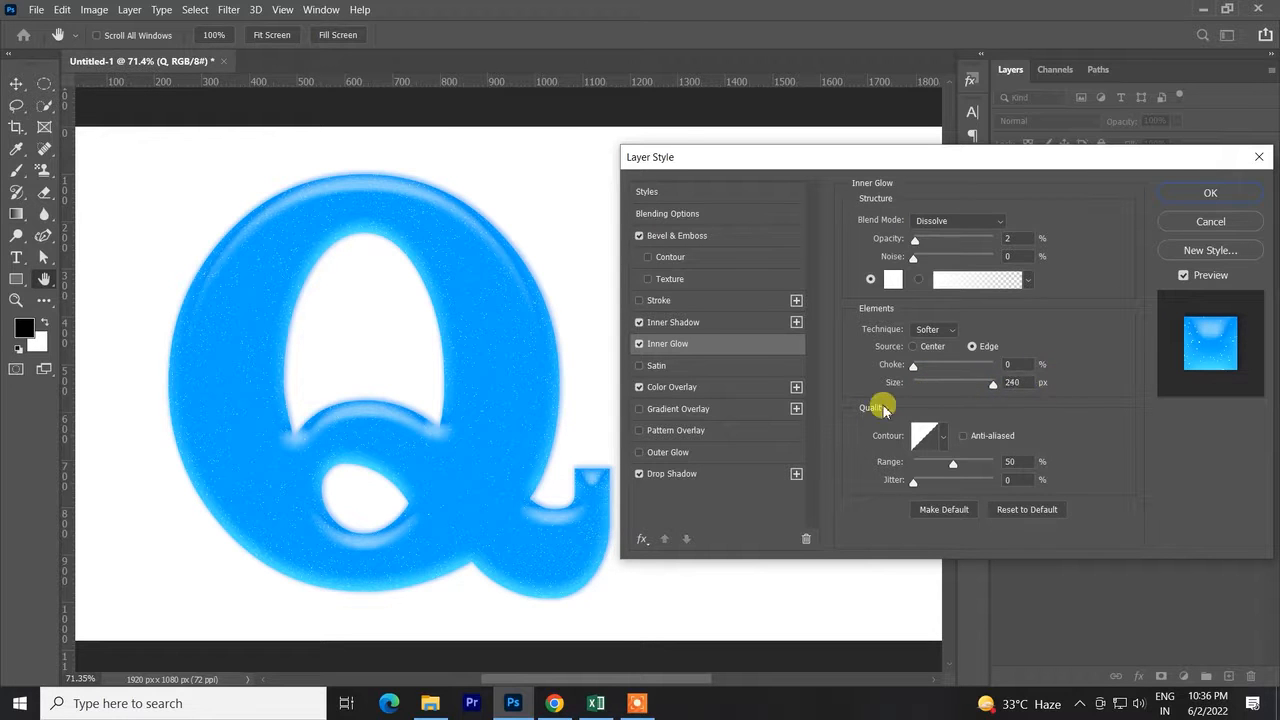
left_click_drag(883, 406, 948, 424)
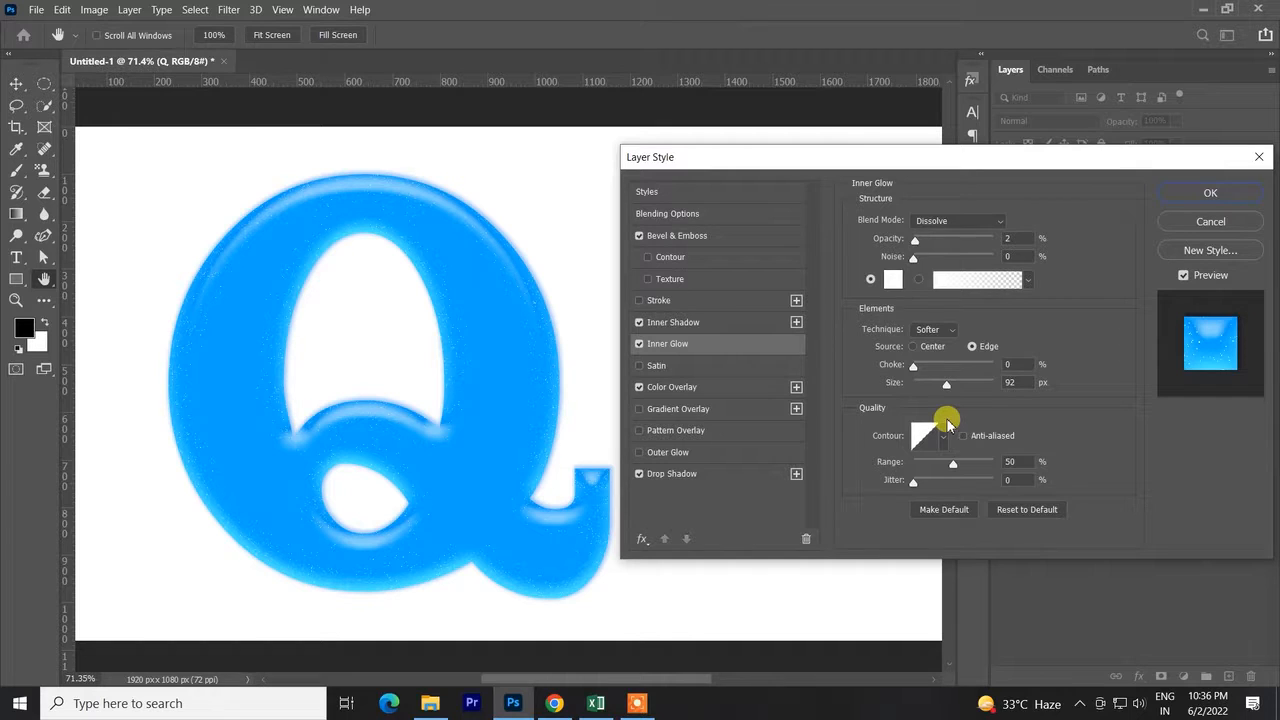
Set the inner glow's size to 136 px and its range to 75%, keeping the choke at 0%
left_click_drag(948, 424, 960, 418)
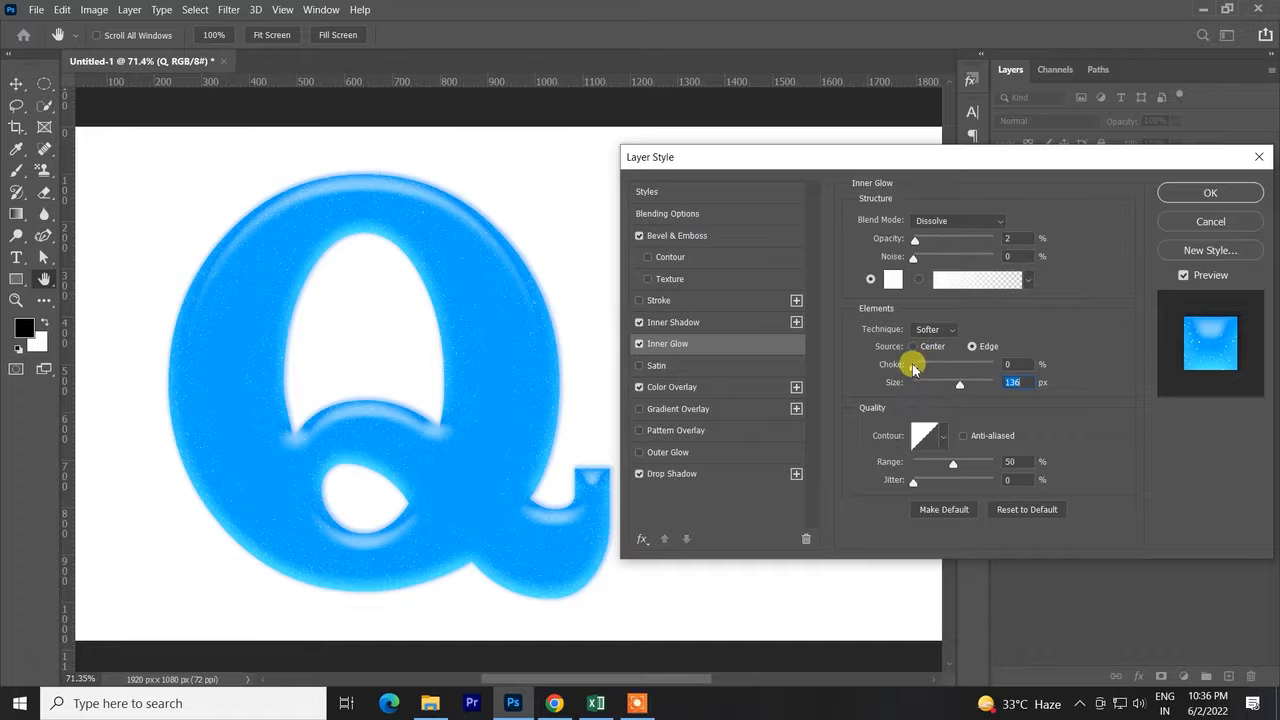
left_click_drag(920, 364, 807, 397)
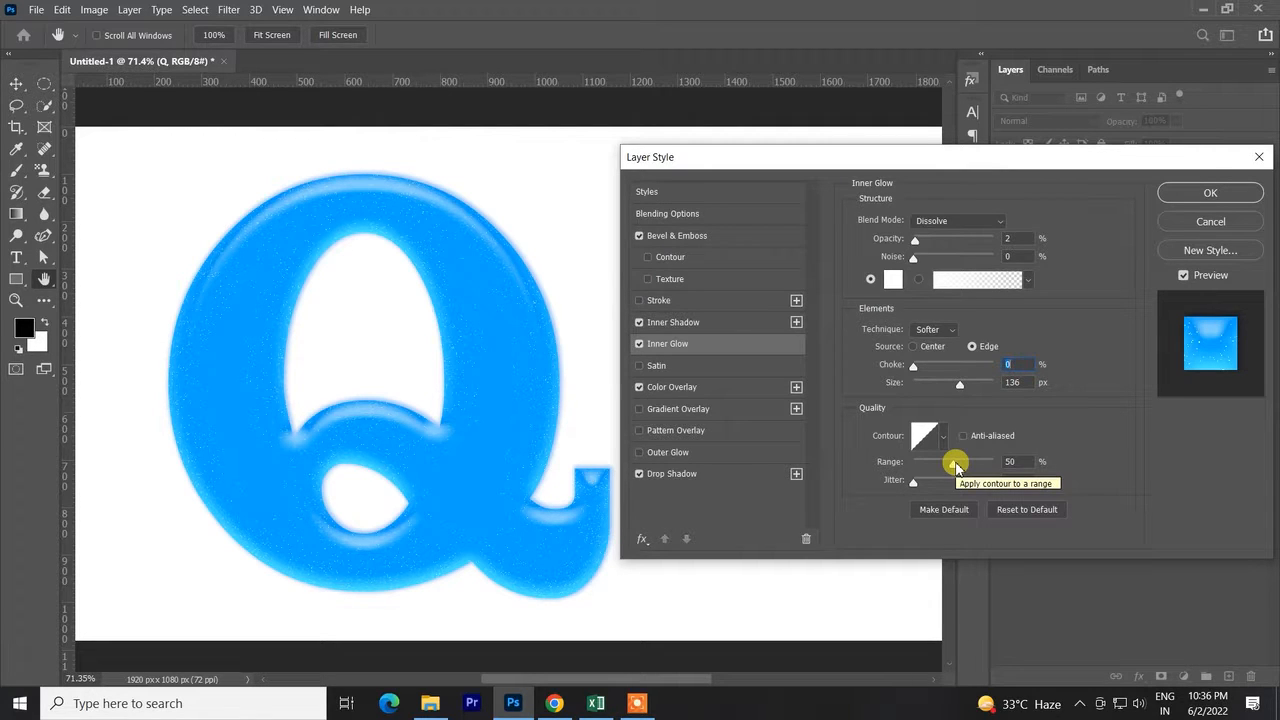
left_click(956, 465)
left_click_drag(956, 465, 976, 466)
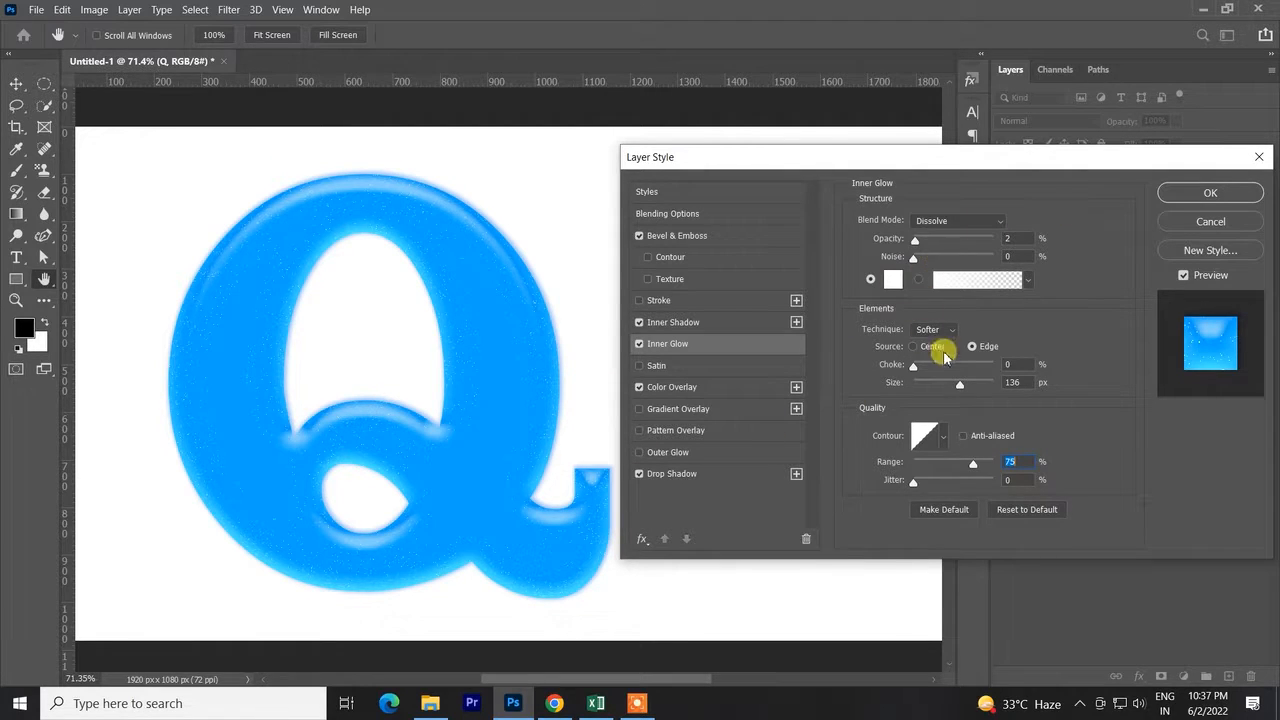
Try several contour presets for the inner glow and return to the linear one
left_click(942, 437)
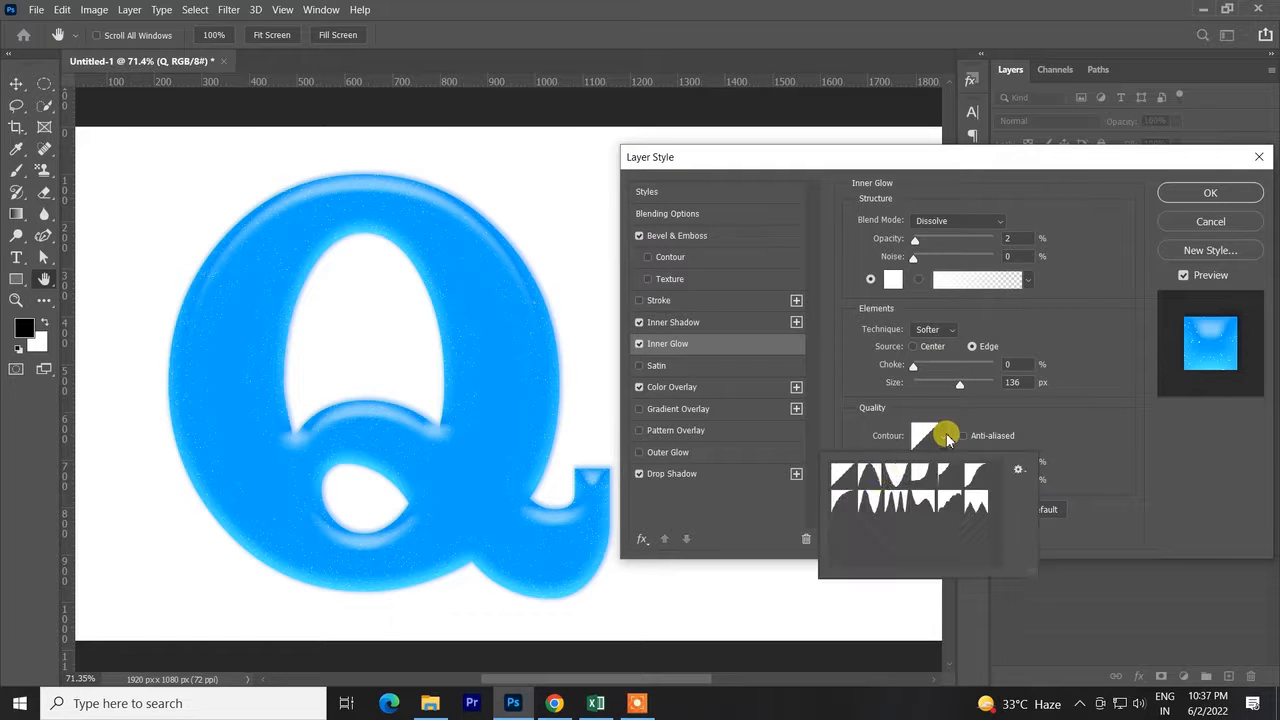
left_click(868, 477)
left_click(893, 476)
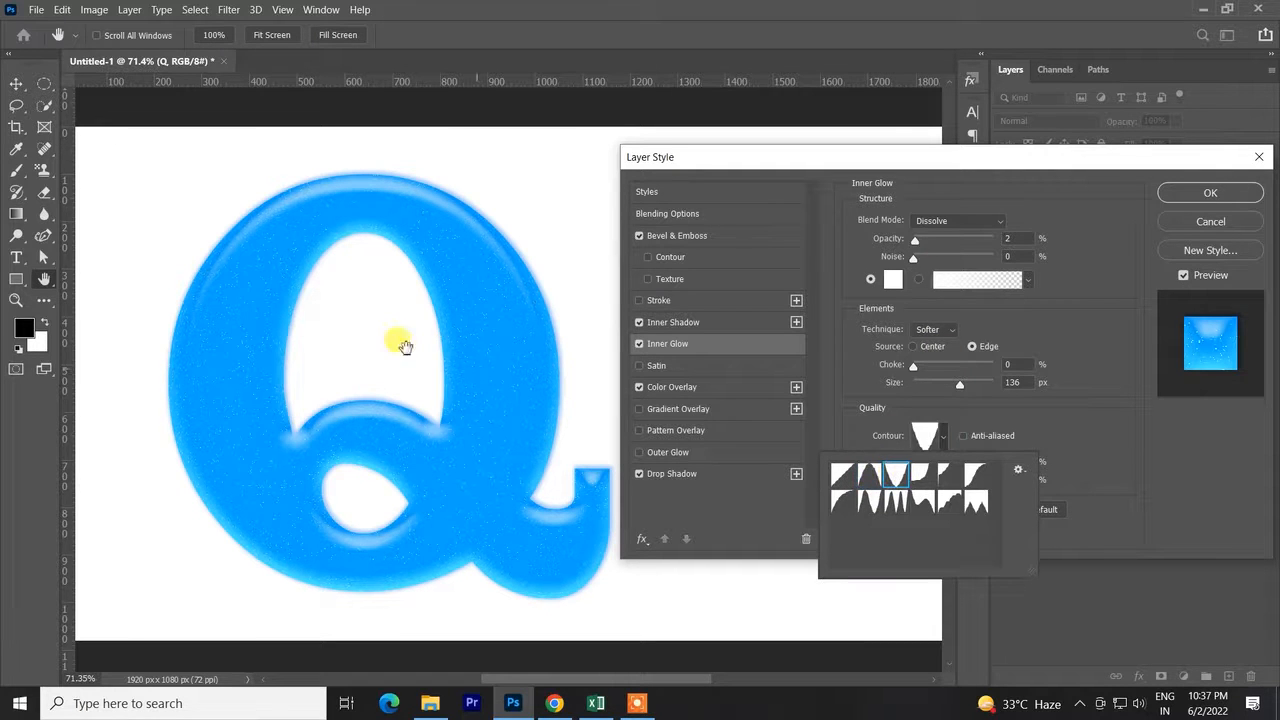
left_click(925, 478)
left_click(947, 482)
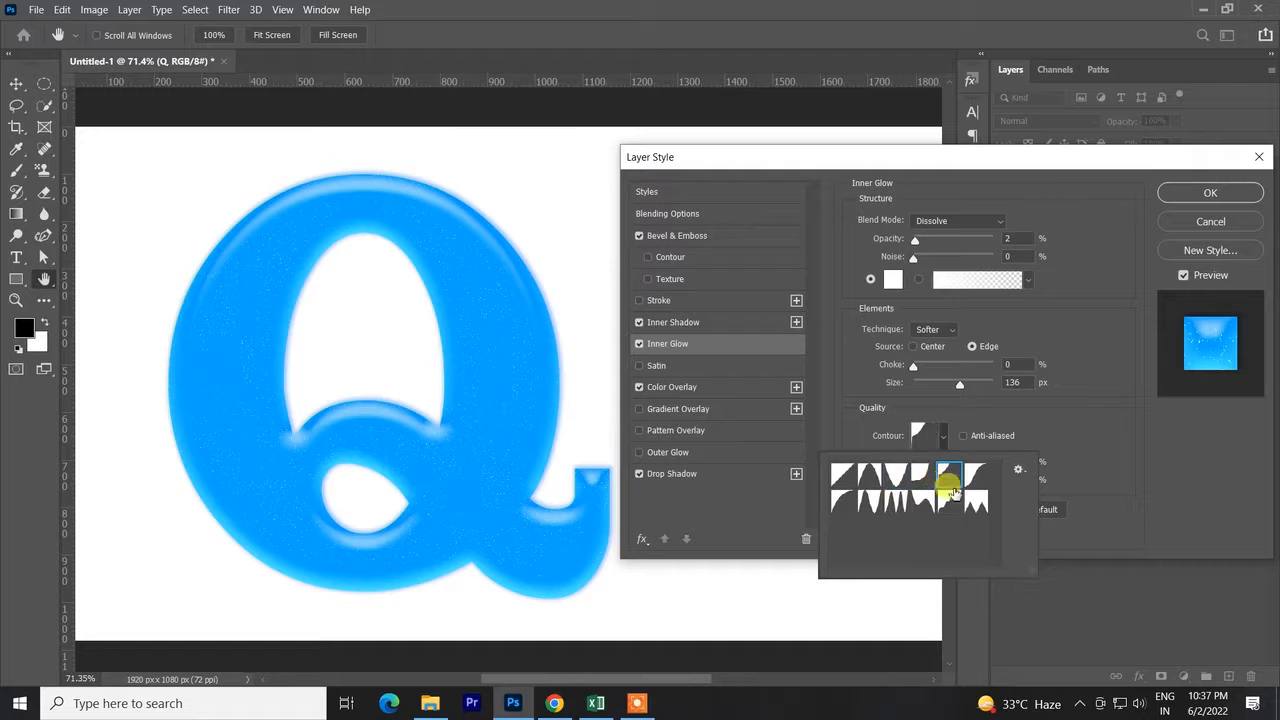
left_click(951, 505)
left_click(921, 503)
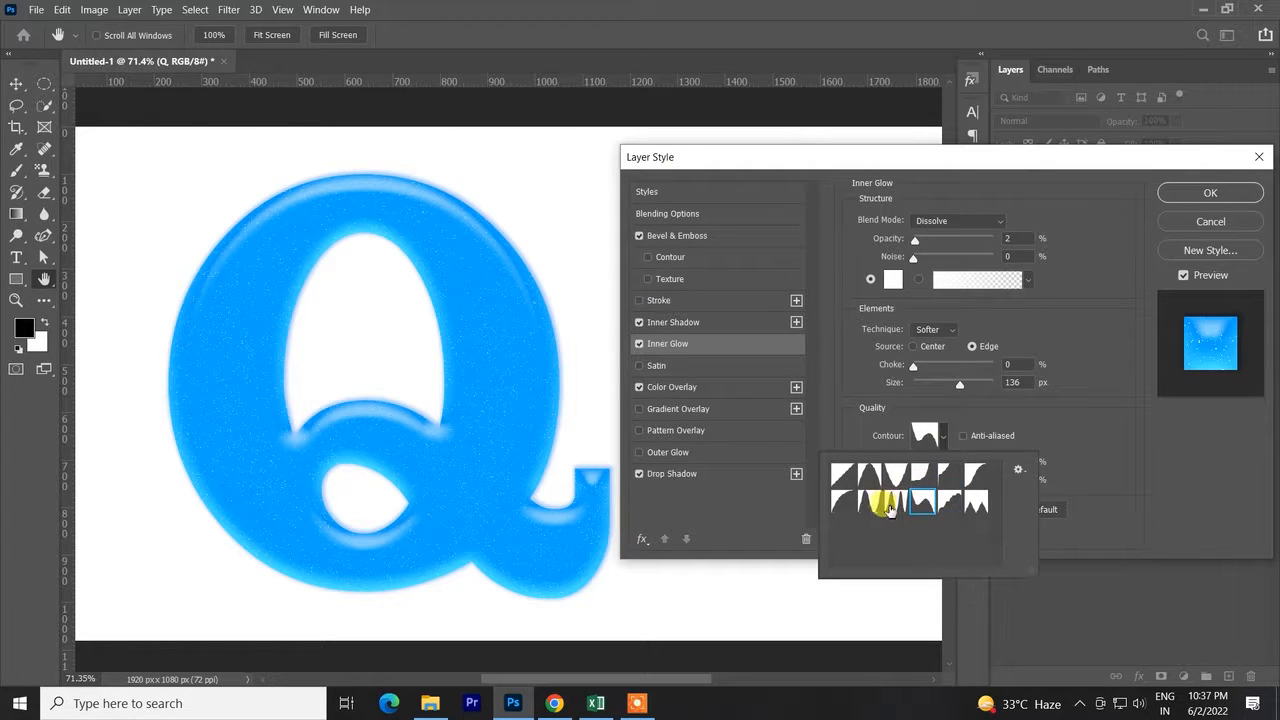
left_click(888, 504)
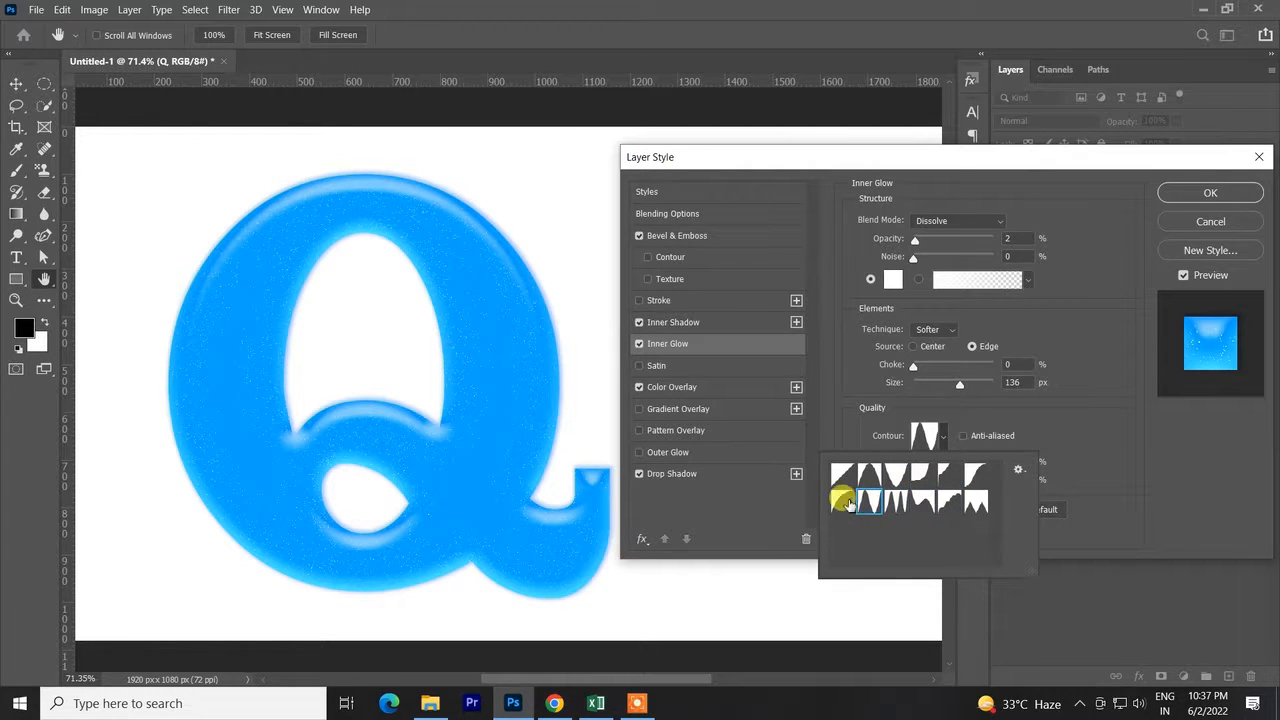
left_click(841, 475)
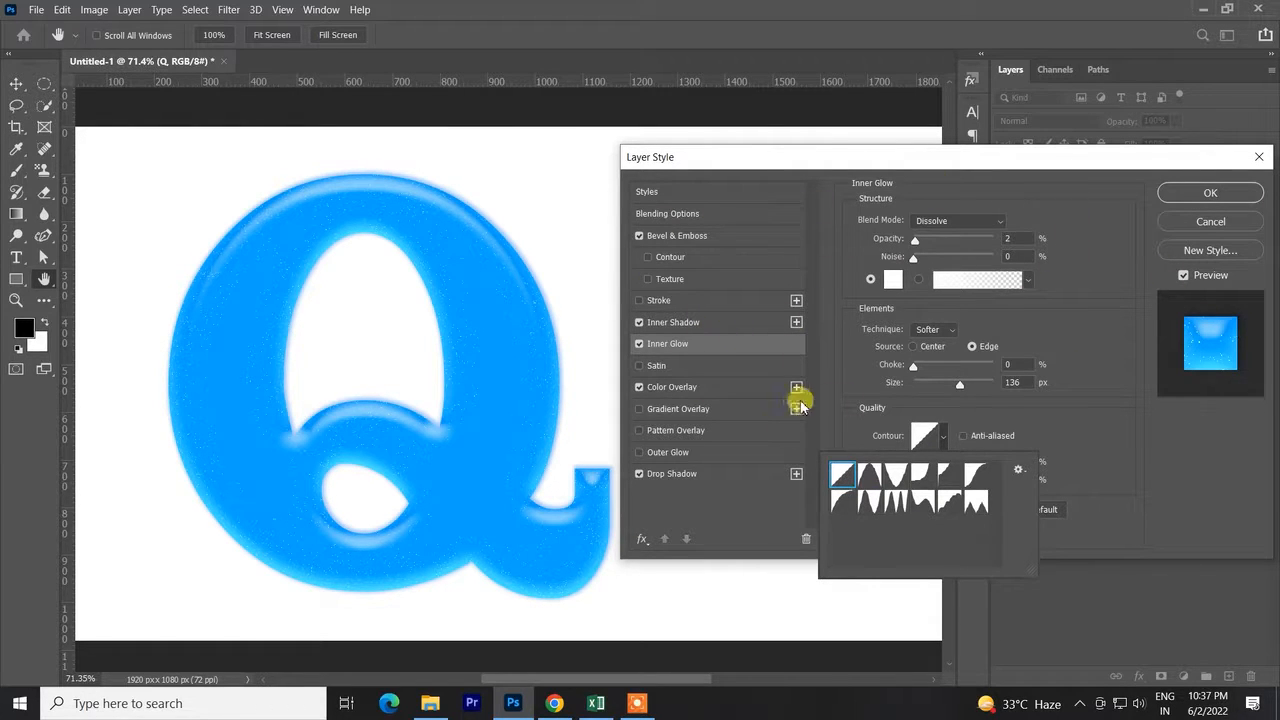
Save the effects as a new style named "glow text effect" with layer blending options included, and apply the layer style
left_click(1205, 250)
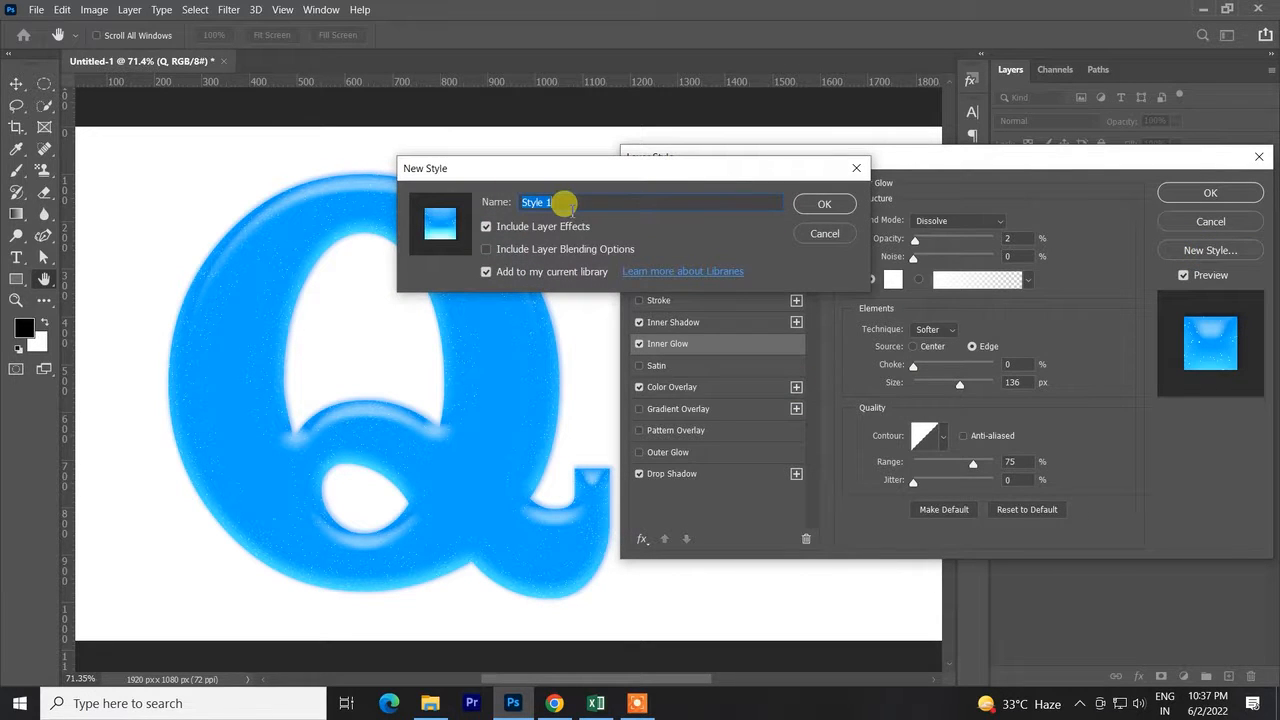
type("glow text effect")
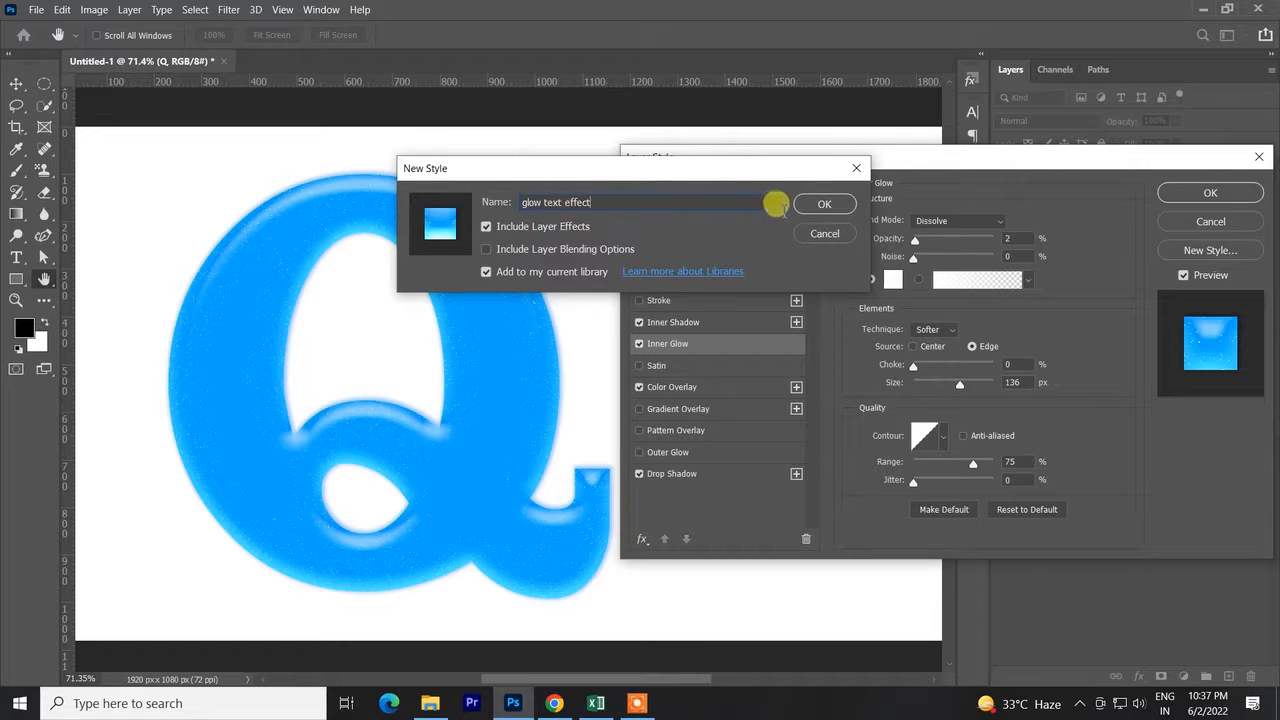
left_click(500, 249)
left_click(817, 206)
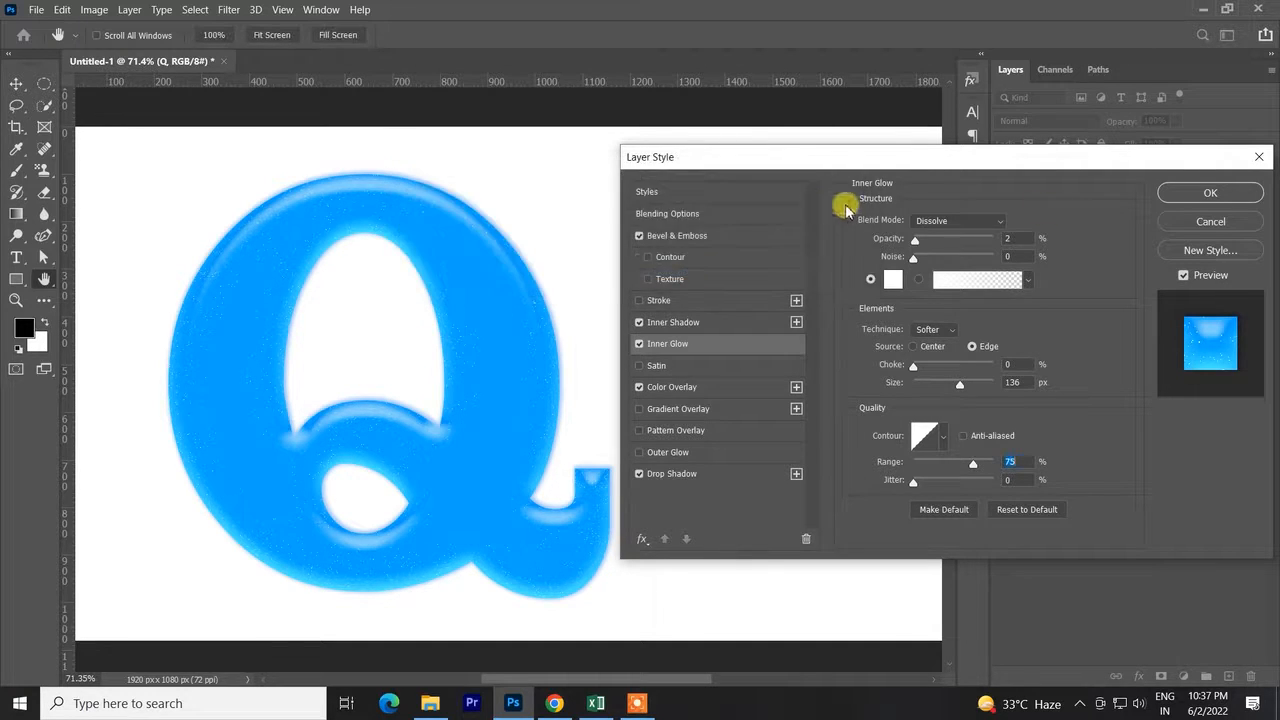
left_click(1212, 195)
Replace the letter Q in the text layer with "PS" in capitals
scroll(500, 406, "down", 5)
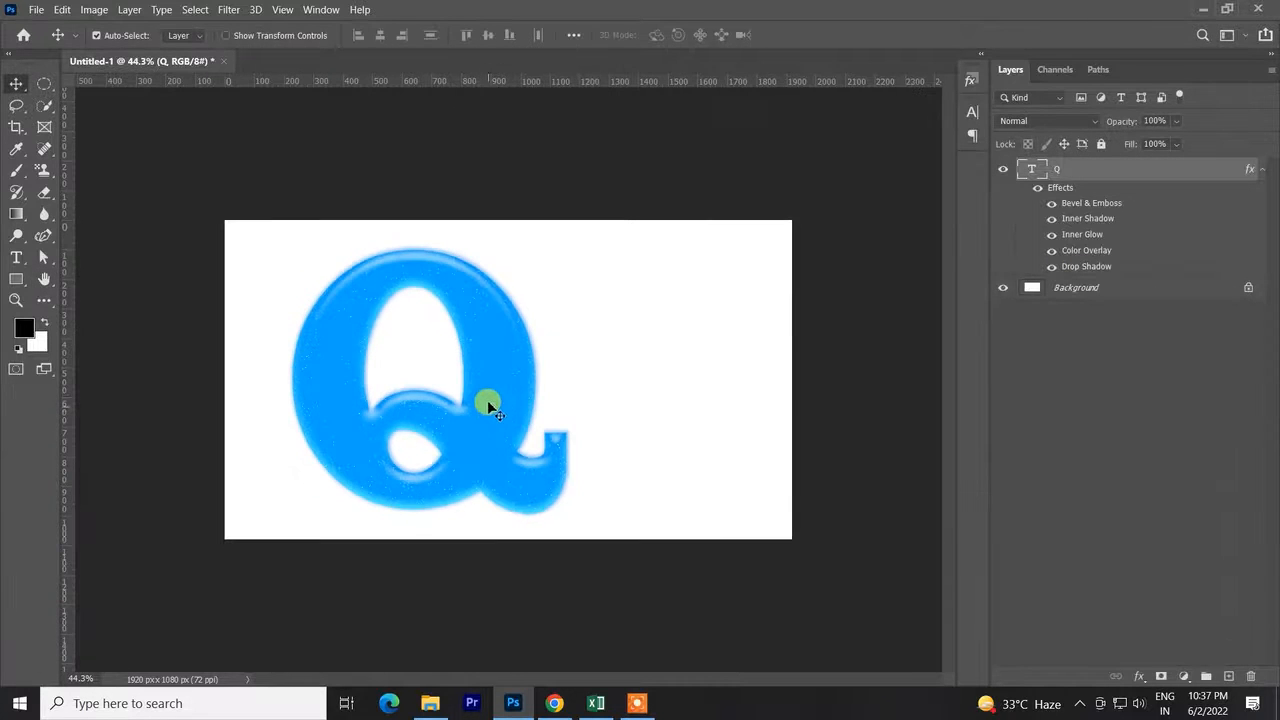
double_click(488, 393)
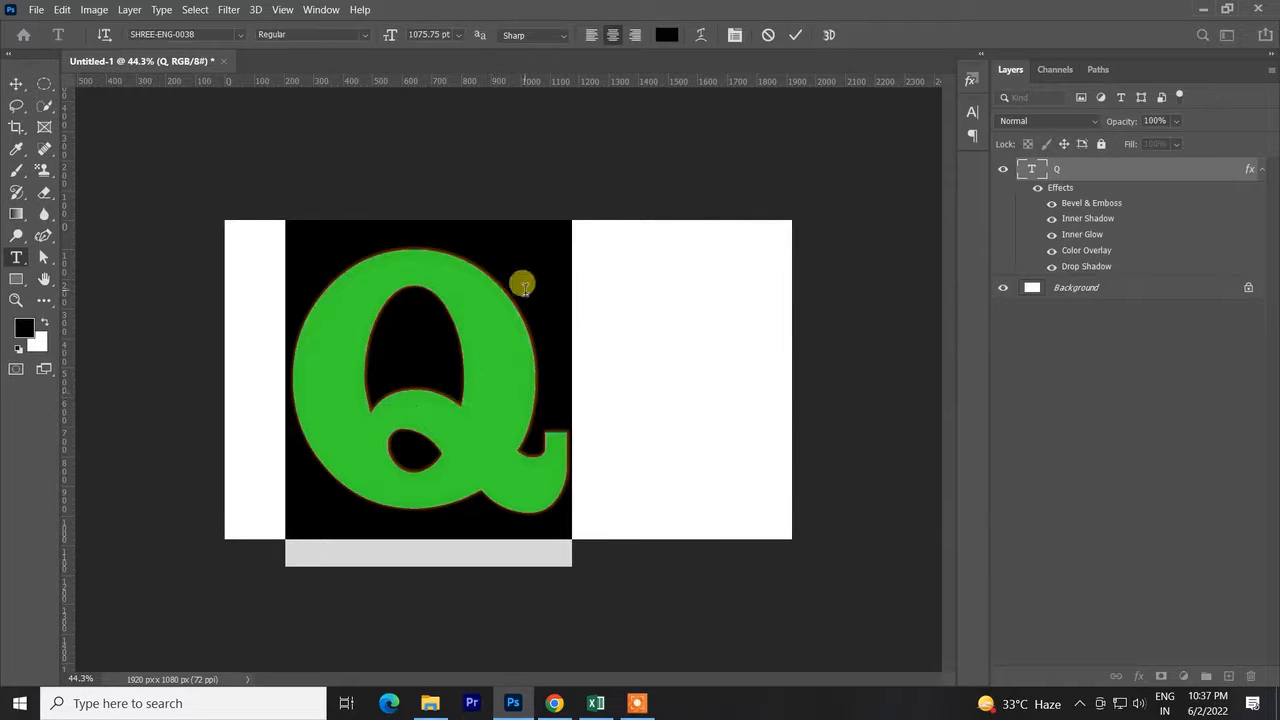
key("BackSpace")
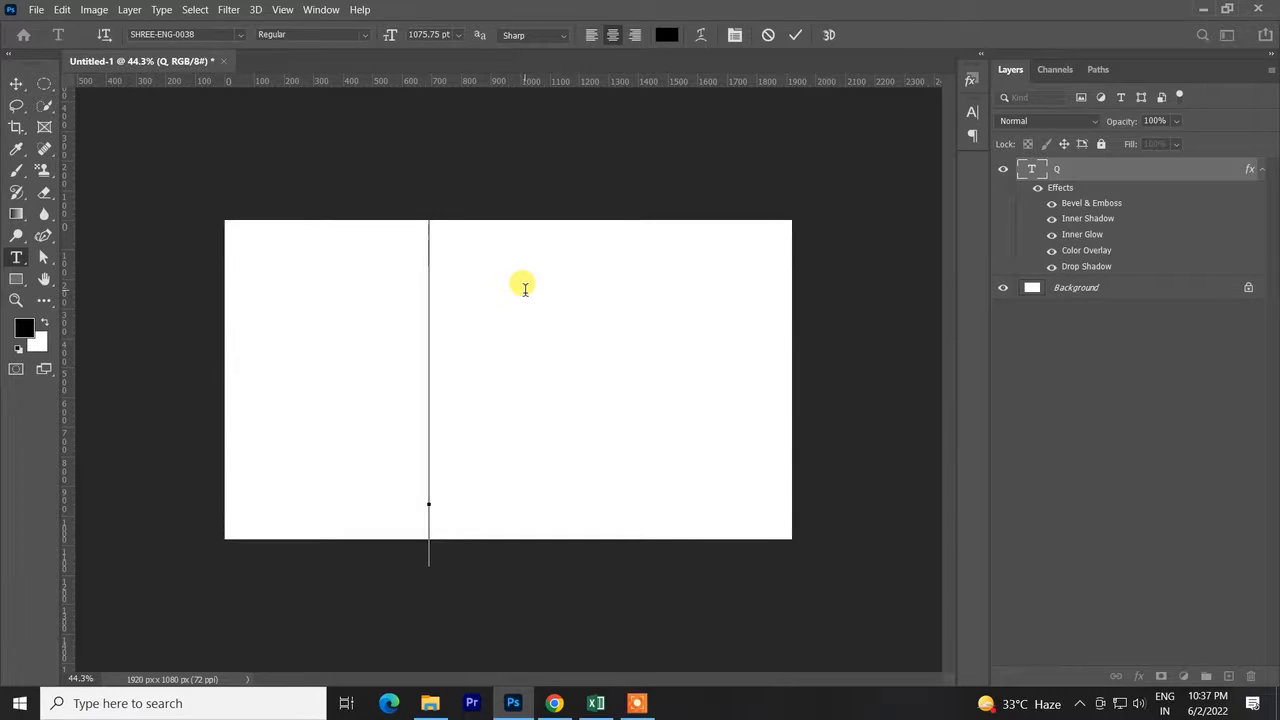
type("ps")
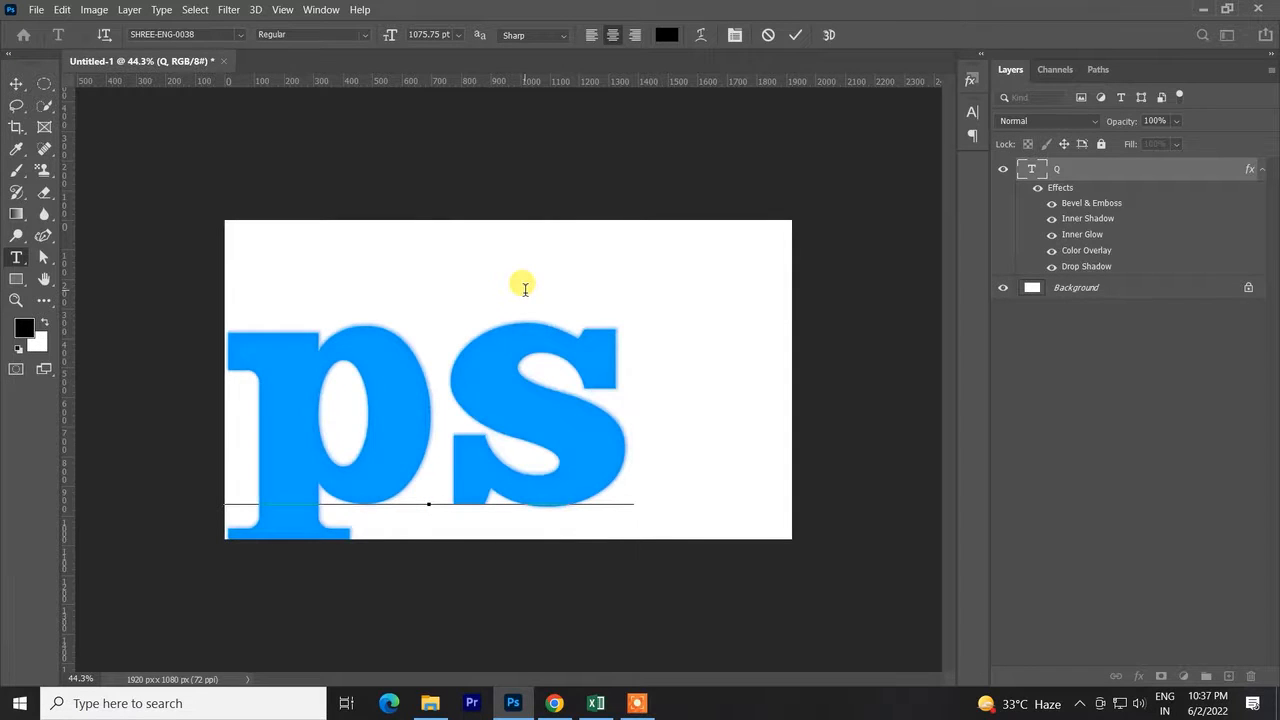
key("BackSpace")
key("BackSpace")
type("PS")
key("ctrl+a")
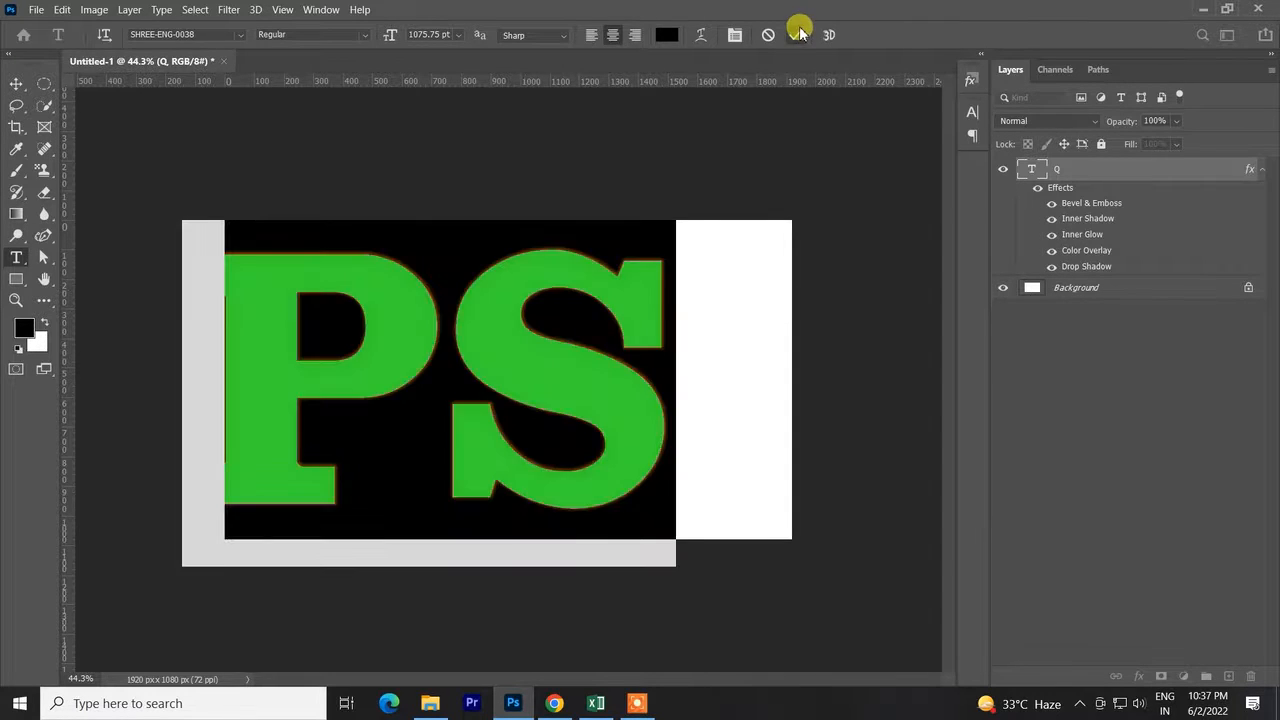
left_click(797, 35)
Scale the PS text down to about 593 pt and position it around the middle of the canvas
key("ctrl+t")
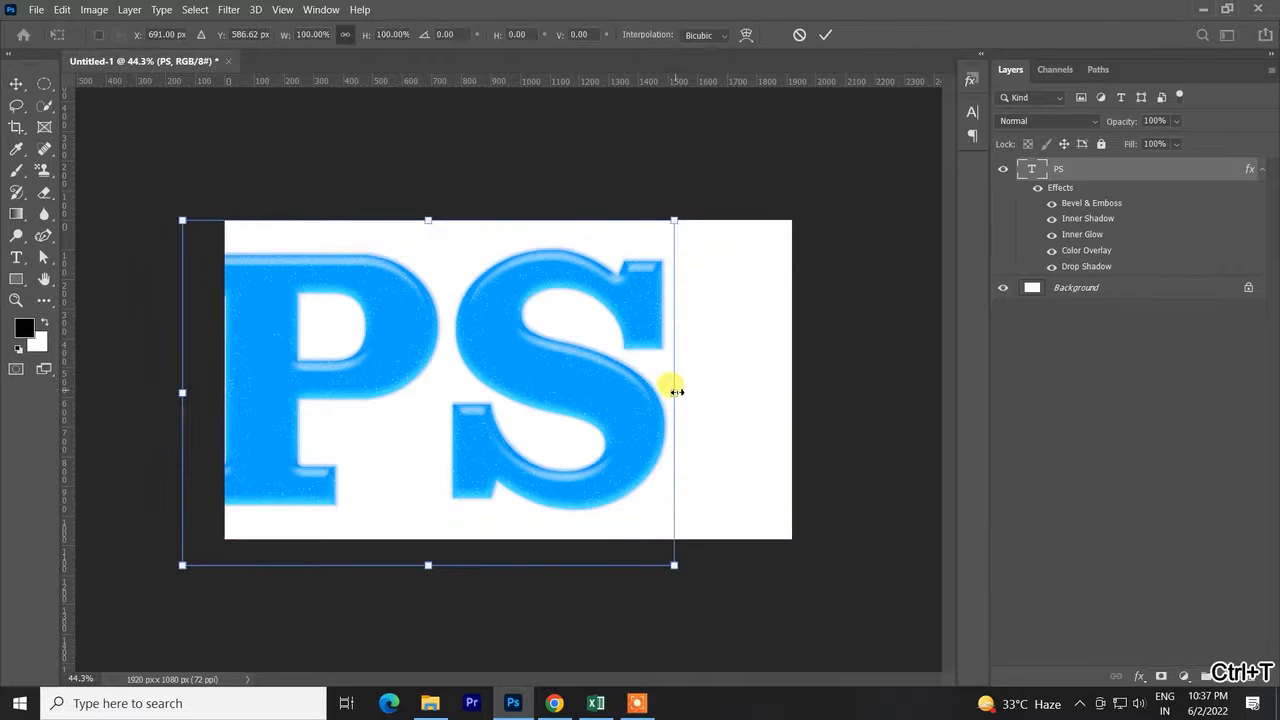
left_click_drag(671, 386, 622, 378)
left_click(825, 35)
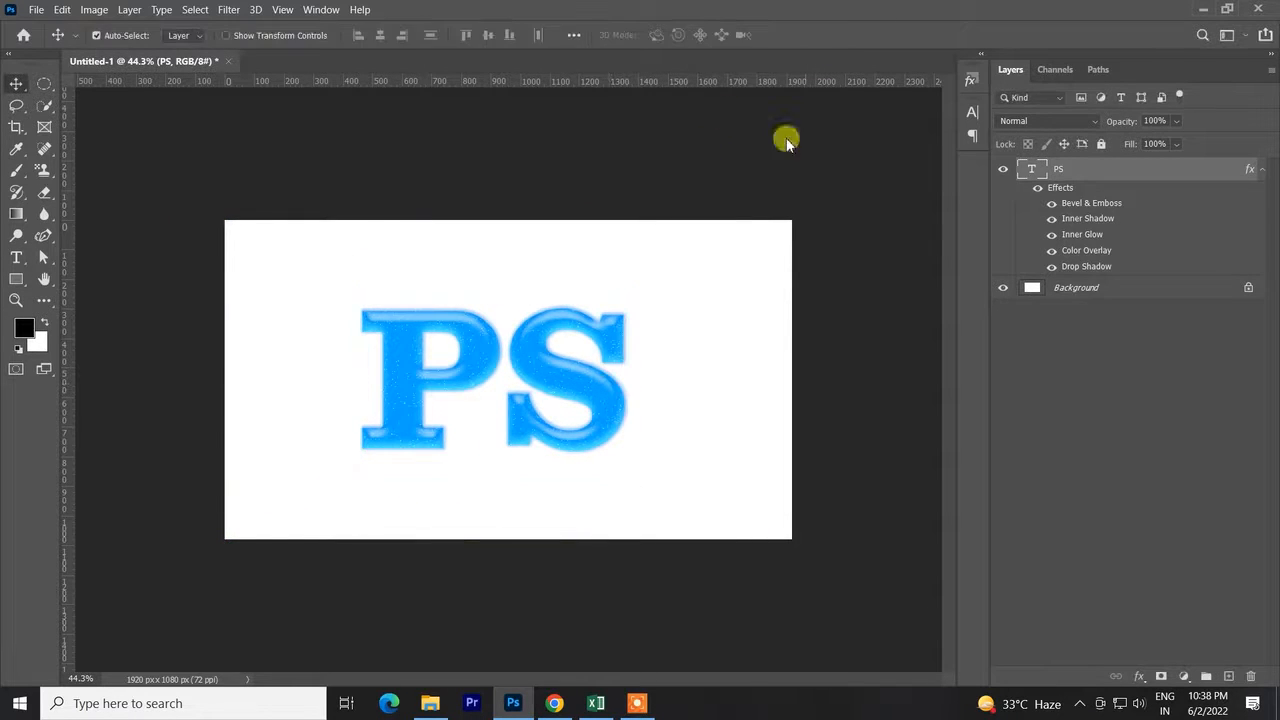
Change the PS text's font to Impact, trying the Bold font along the way
double_click(532, 362)
key("ctrl+t")
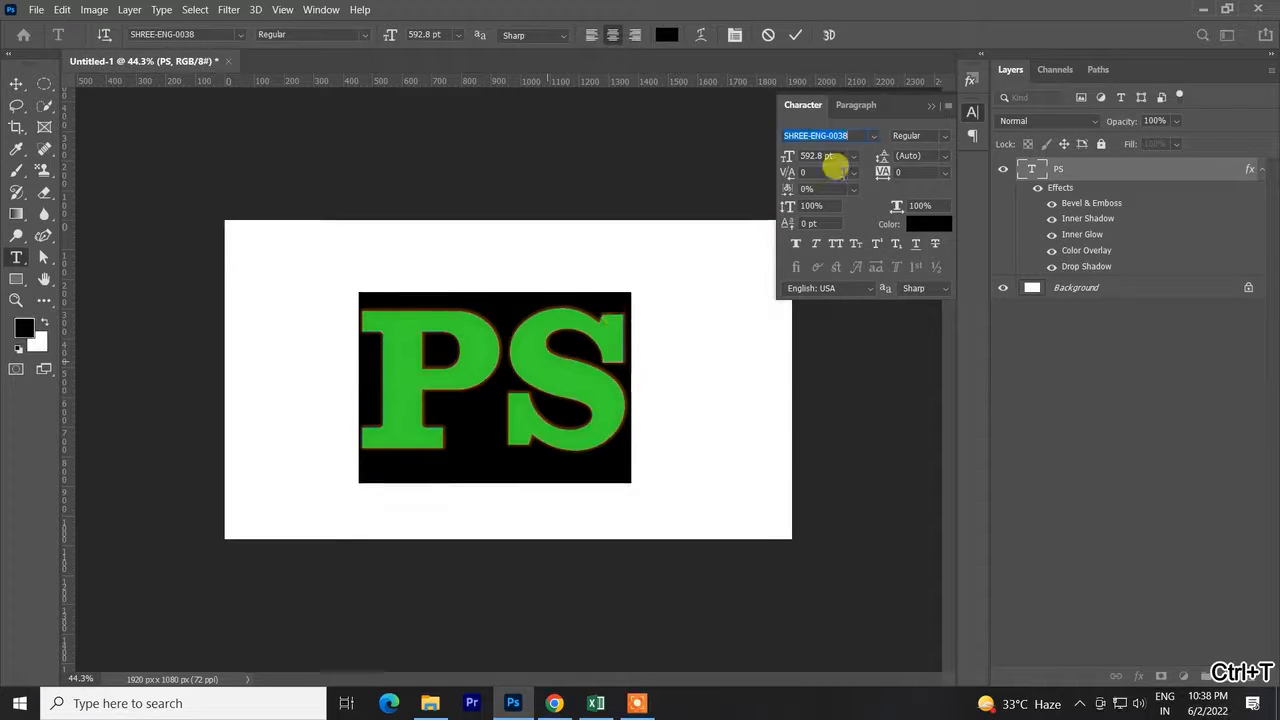
left_click(870, 135)
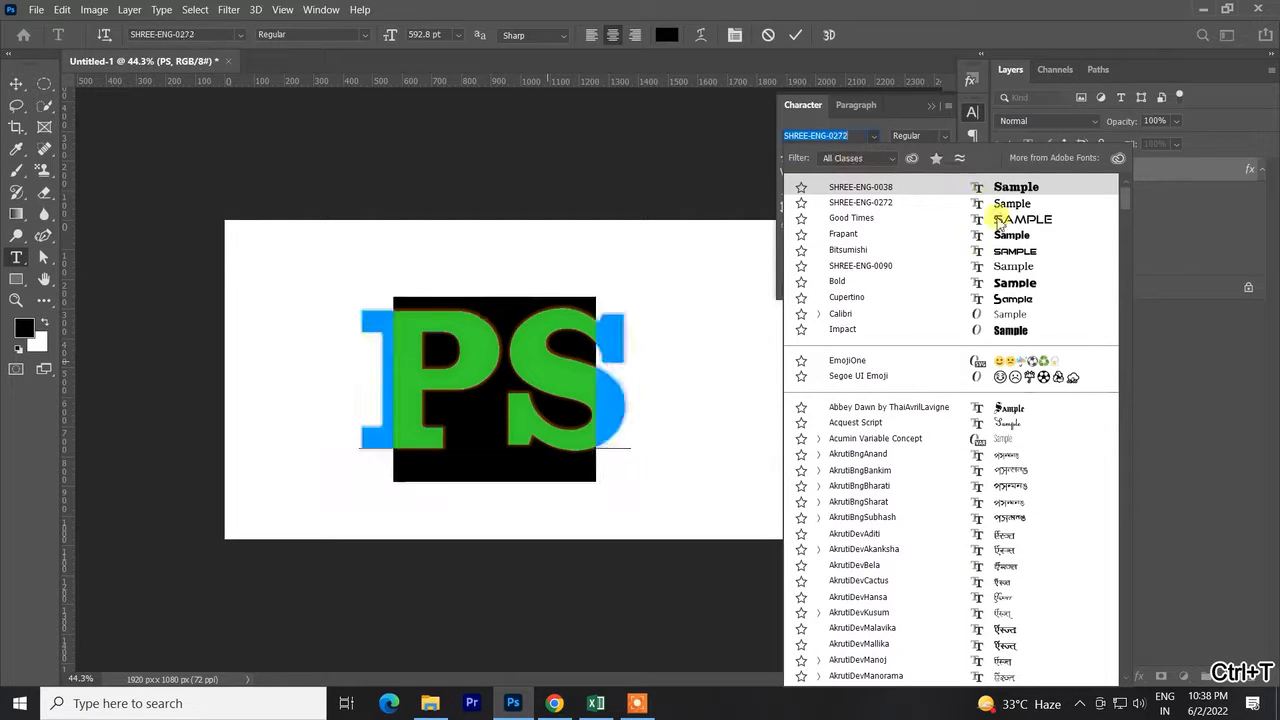
left_click(1002, 284)
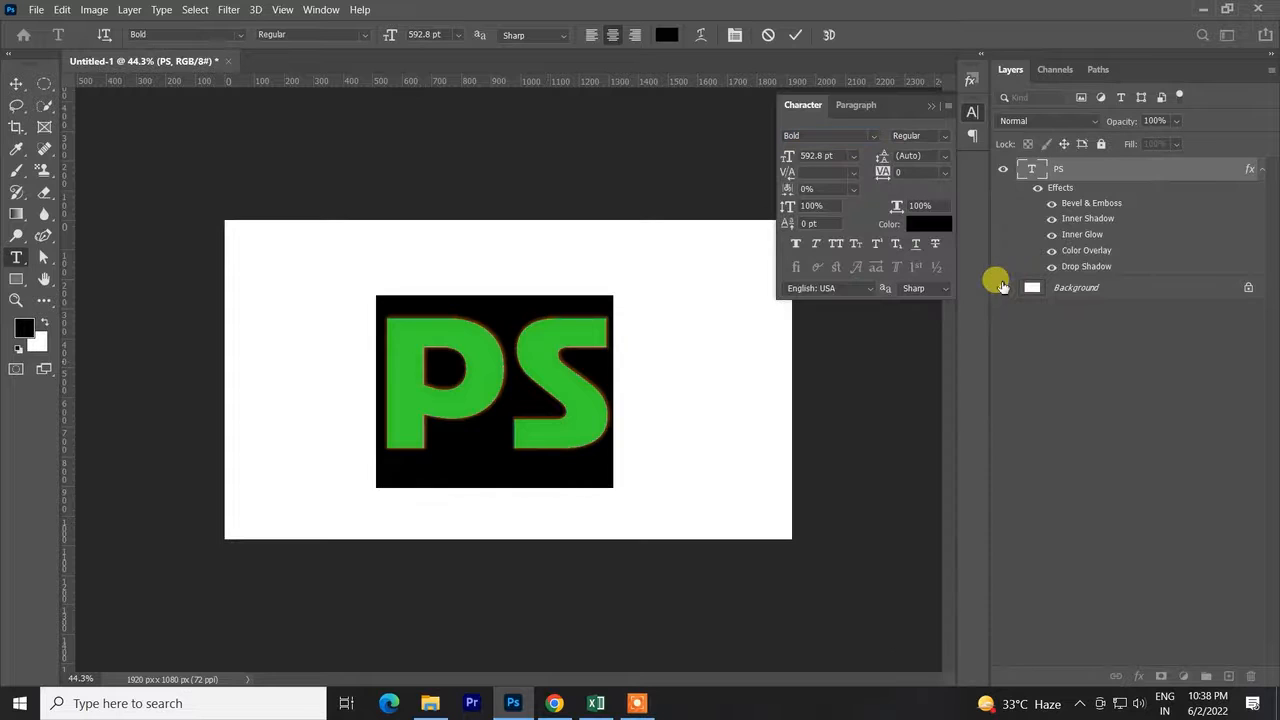
left_click(820, 135)
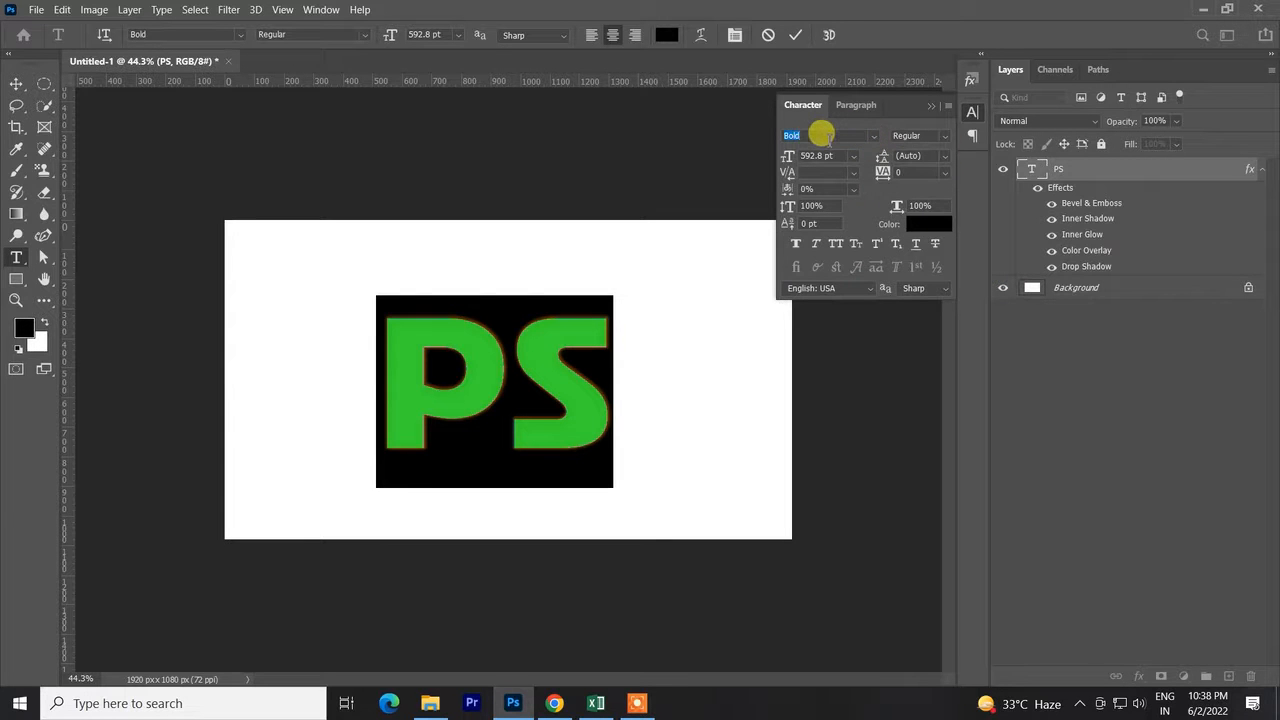
type("IMPOACT")
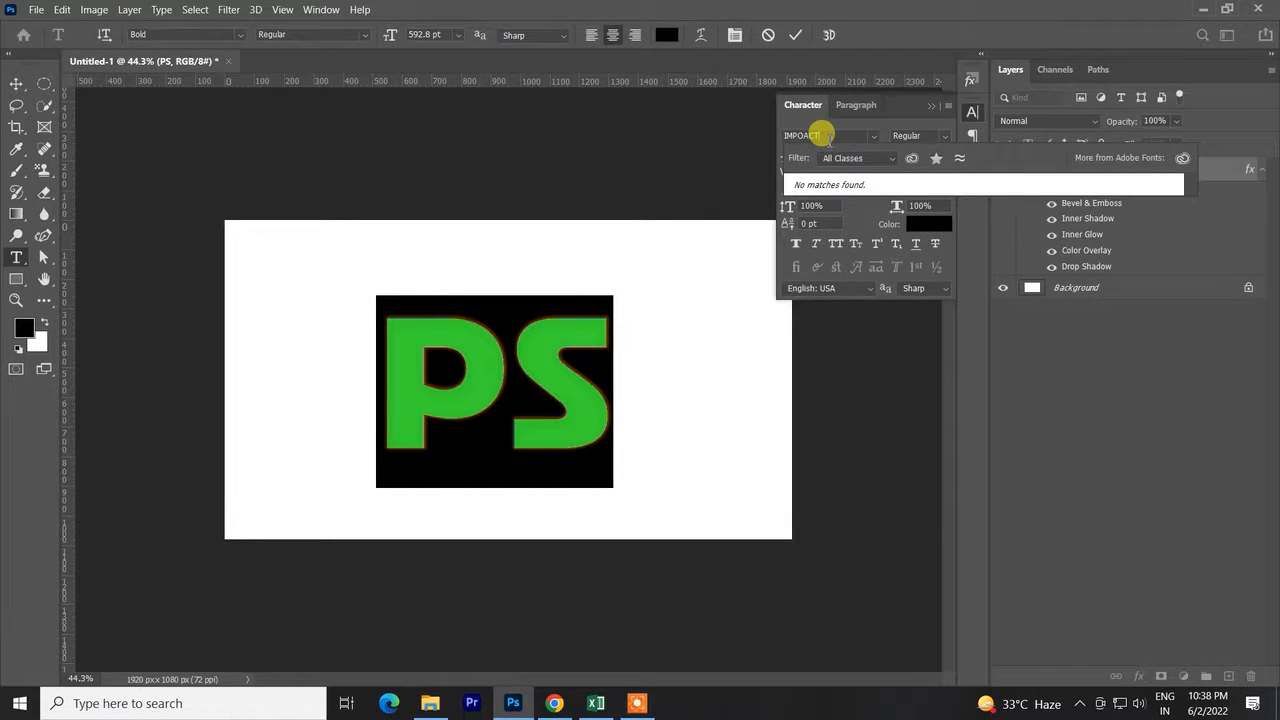
key("BackSpace")
key("BackSpace")
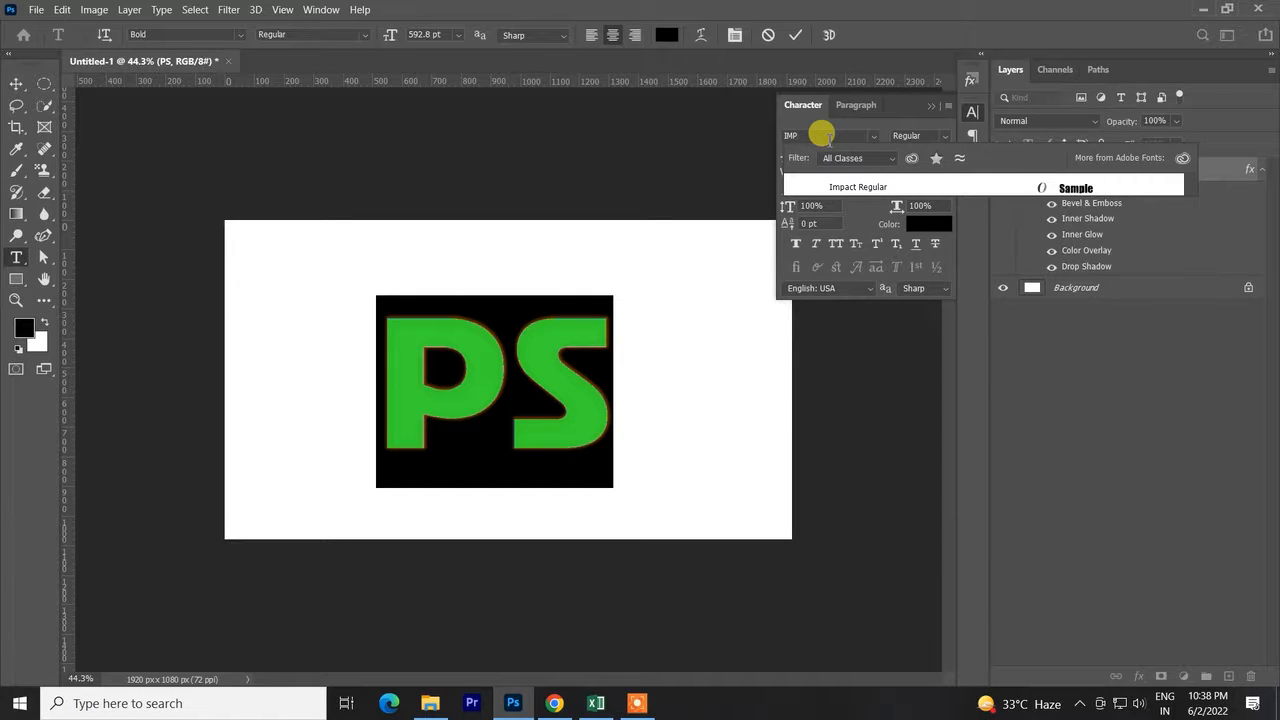
left_click(1006, 188)
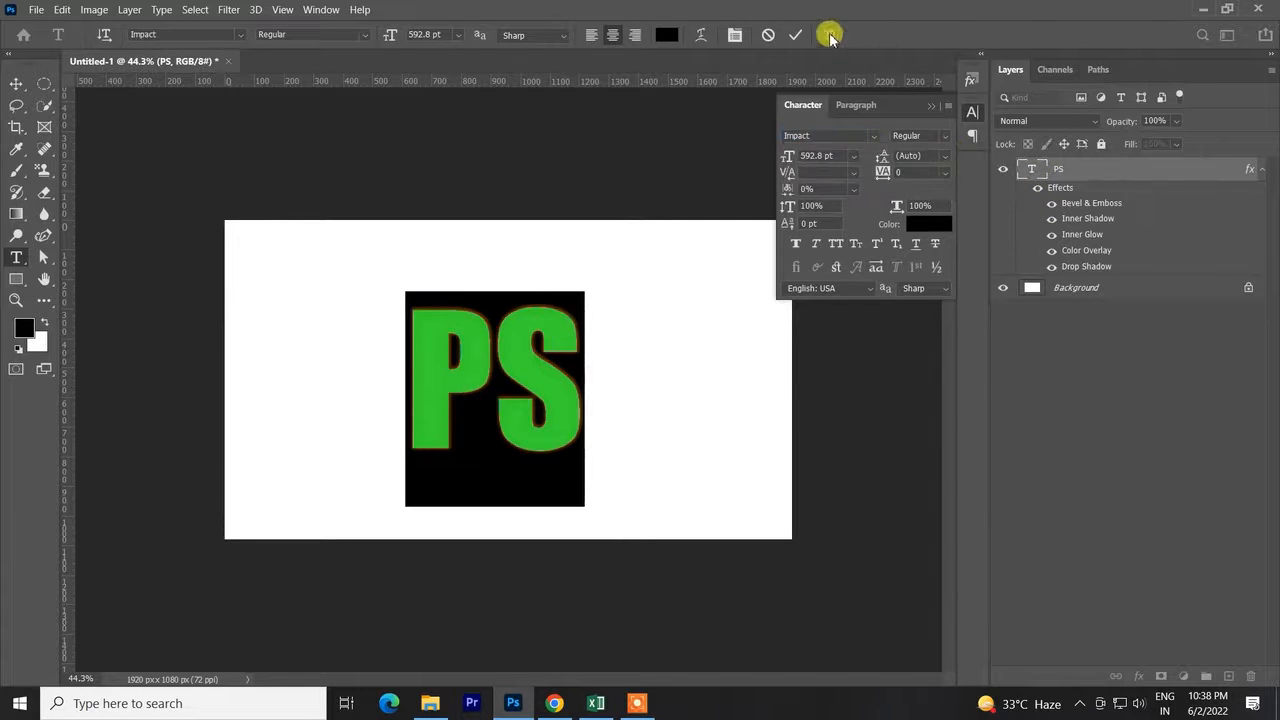
left_click(795, 35)
Scale the PS text to about 156% width and 141% height and centre it horizontally on the canvas
key("v")
key("ctrl+t")
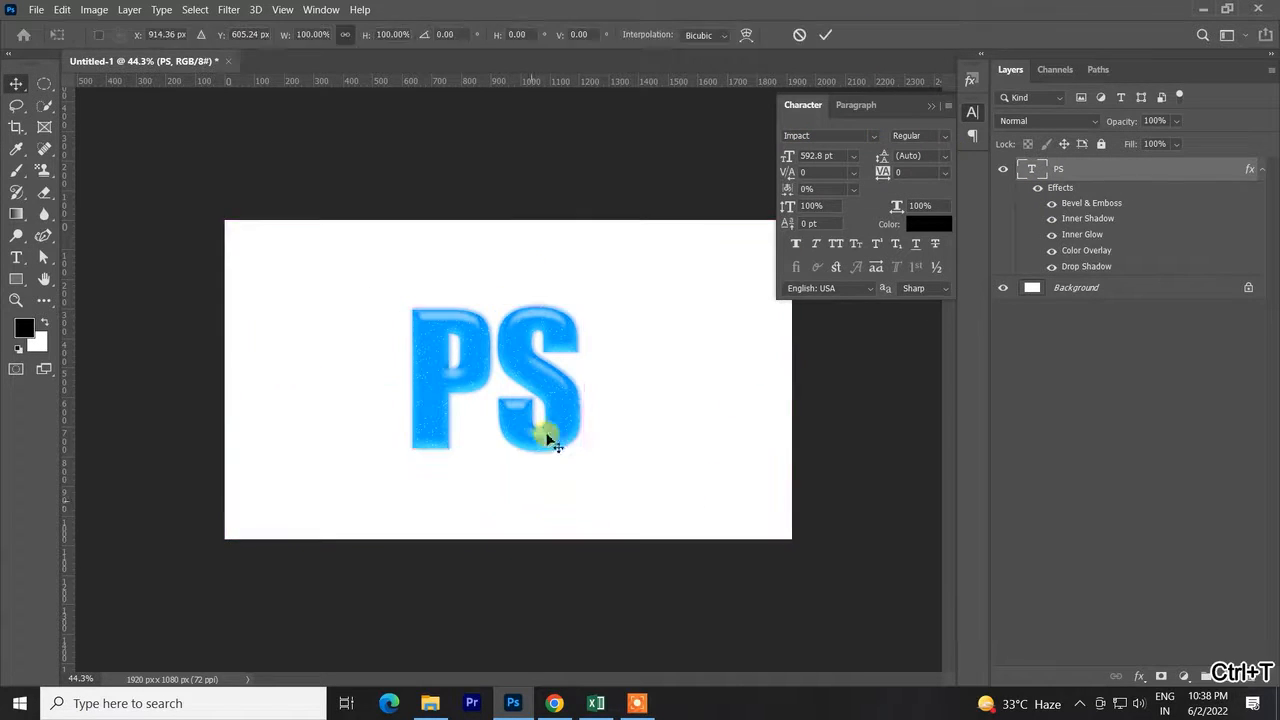
mouse_move(580, 398)
left_mouse_down()
mouse_move(608, 400)
mouse_move(590, 393)
left_mouse_up()
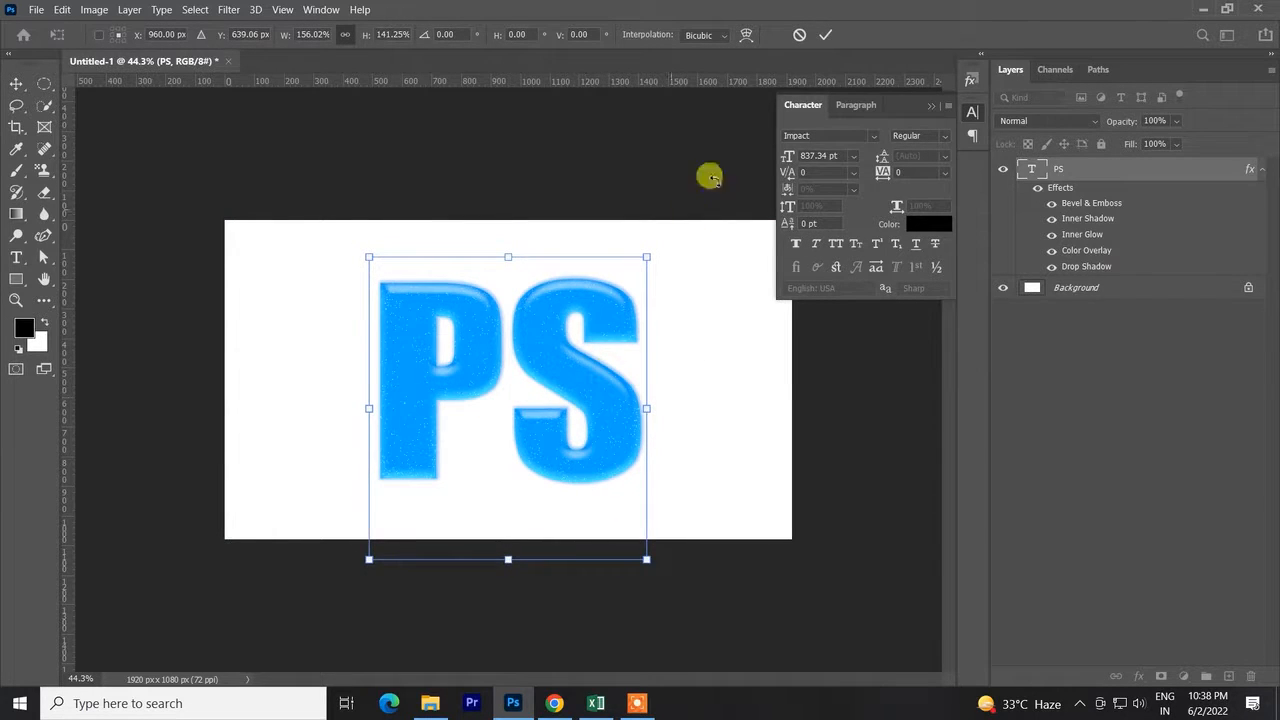
left_click(825, 35)
scroll(634, 329, "up", 5)
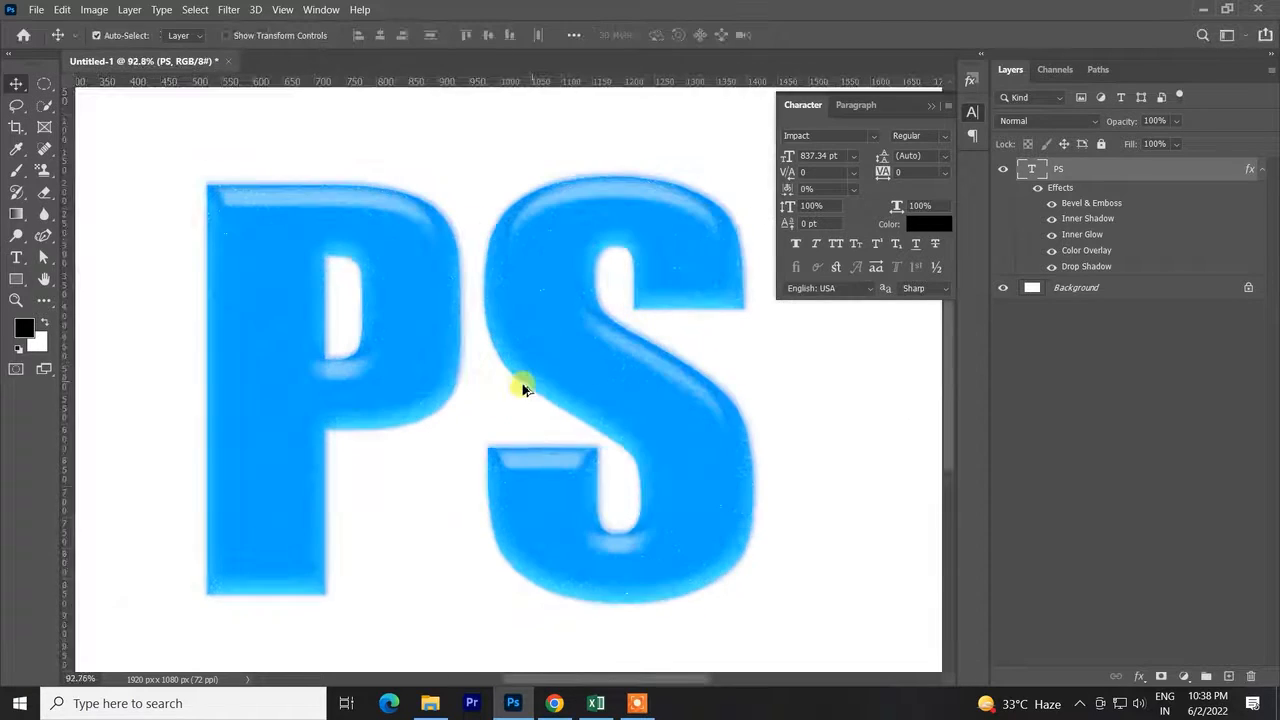
scroll(443, 386, "up", 2)
scroll(443, 386, "down", 6)
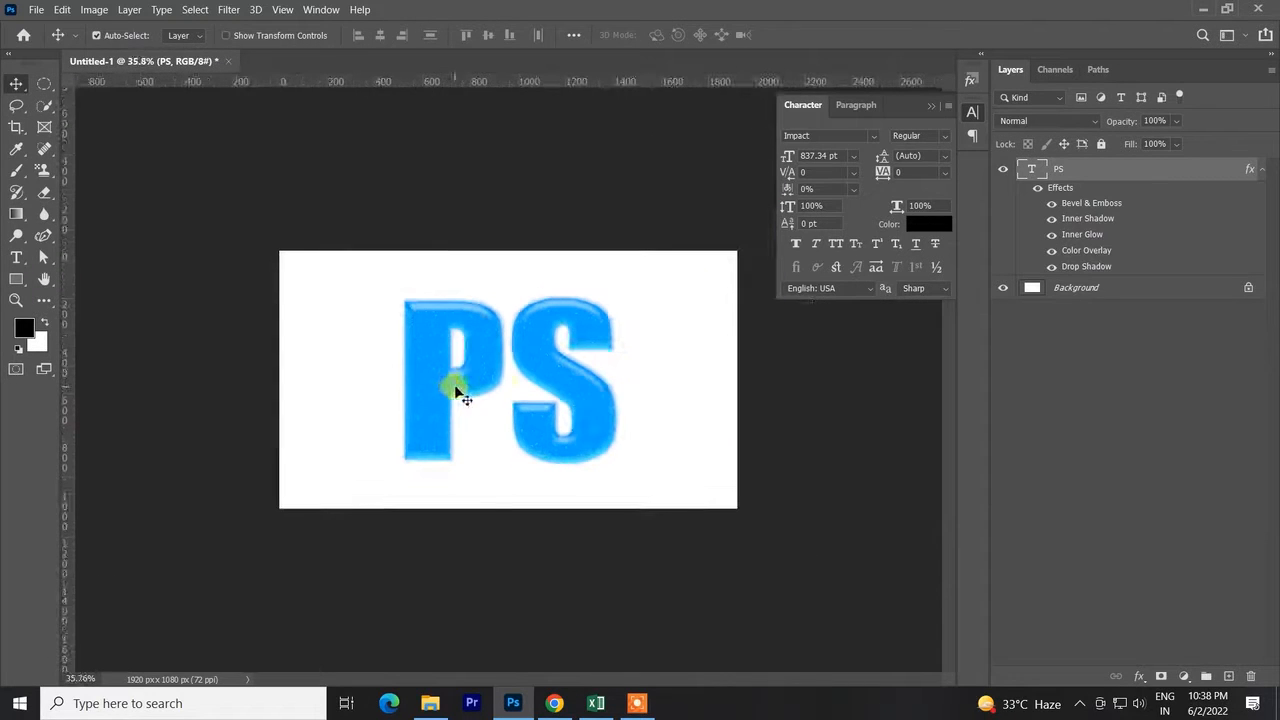